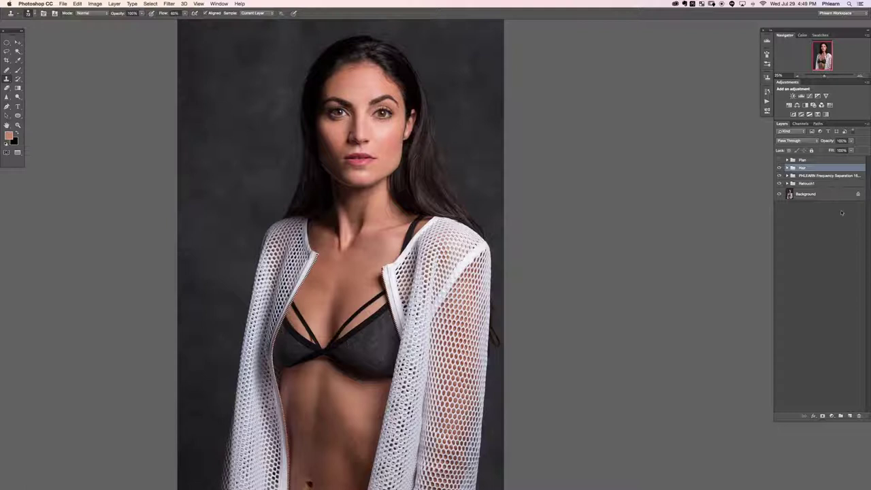
- Expand the Hair group and add a new blank layer above its topmost layer
click(787, 168)
click(795, 178)
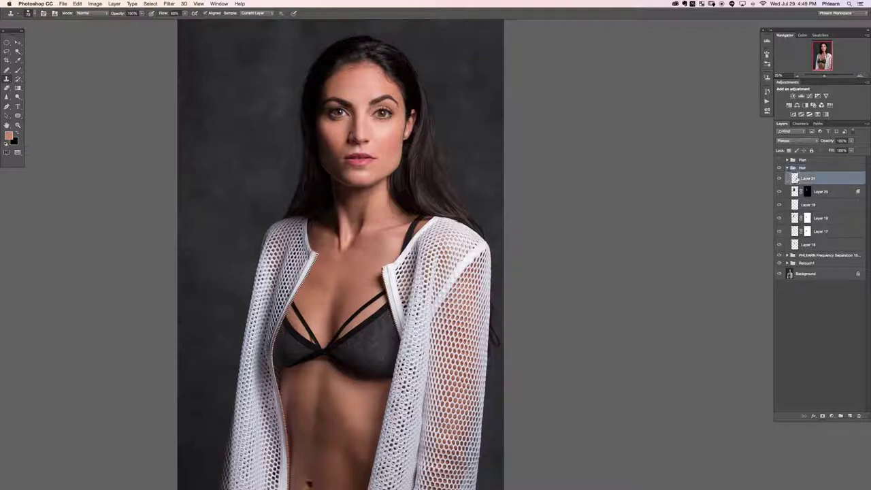
key(alt+shift+super+n)
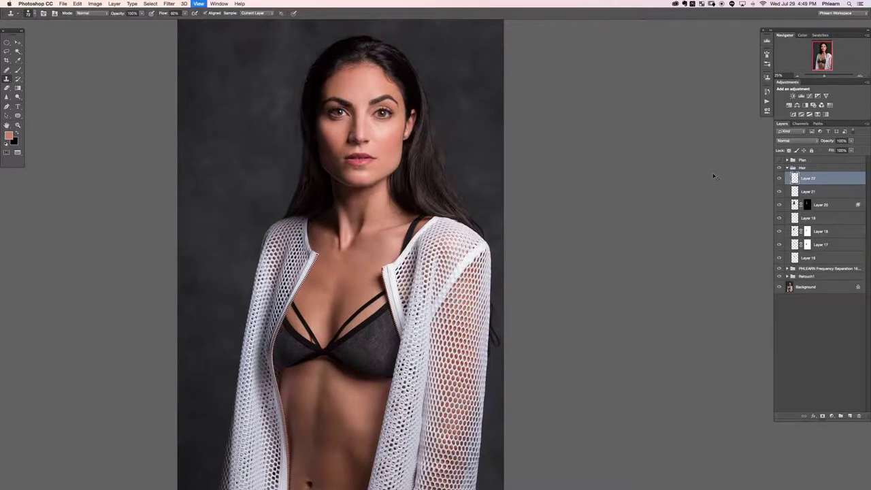
- Remove the flyaway hairs on the dark background beside the long hair near the visible ear with the Healing Brush
key(super+equal)
key(super+equal)
key(super+equal)
key(super+equal)
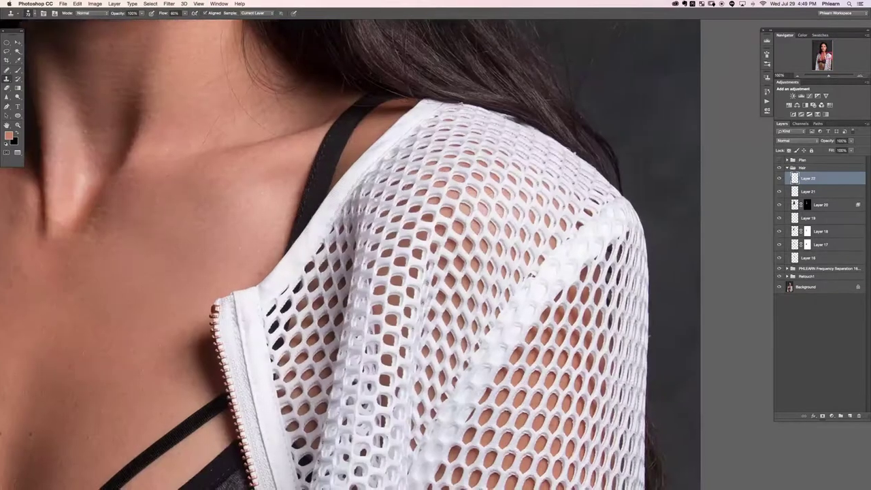
scroll(274, 340, up, 10)
scroll(274, 340, right, 5)
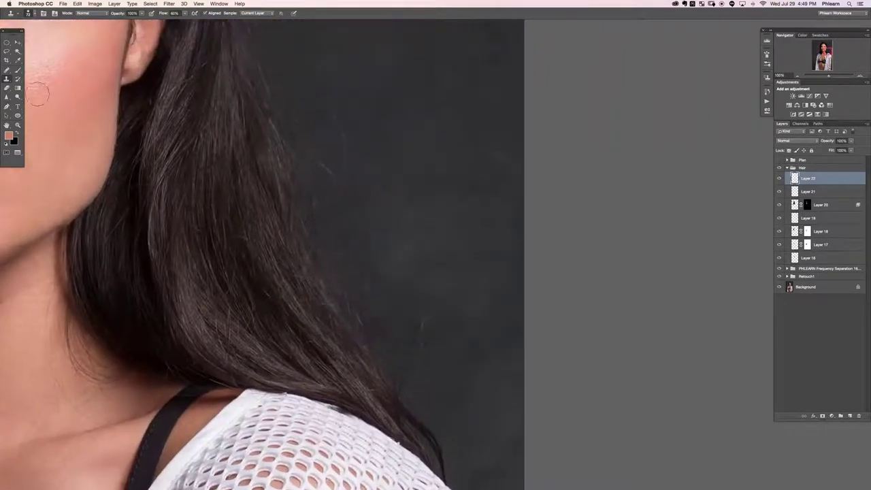
click(7, 69)
click(58, 77)
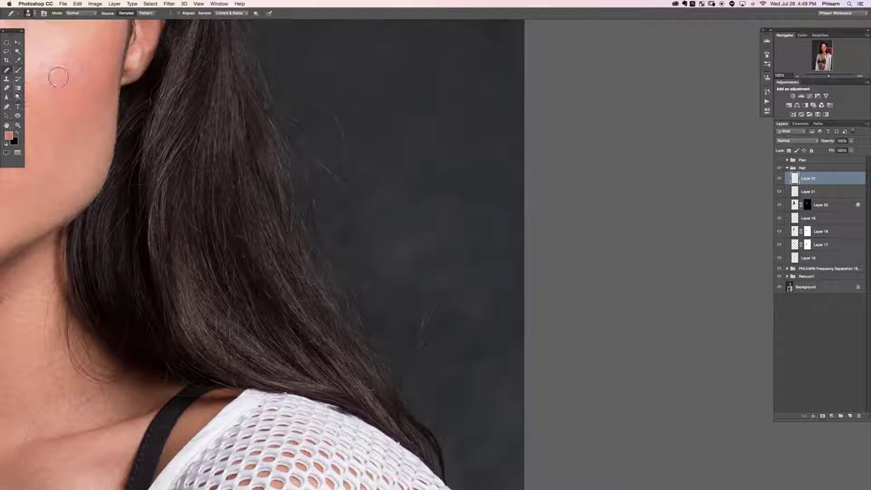
alt+click(474, 252)
mouse_move(445, 324)
mouse_down()
mouse_move(426, 353)
mouse_move(426, 323)
mouse_move(421, 351)
mouse_move(465, 289)
mouse_move(432, 300)
mouse_move(448, 247)
mouse_move(437, 264)
mouse_move(438, 241)
mouse_move(403, 191)
mouse_move(405, 225)
mouse_move(392, 183)
mouse_move(376, 195)
mouse_move(373, 156)
mouse_move(391, 147)
mouse_up()
mouse_move(340, 104)
mouse_down()
mouse_move(338, 143)
mouse_move(304, 88)
mouse_move(324, 87)
mouse_up()
drag(316, 143, 352, 190)
drag(262, 195, 266, 195)
key(super+z)
drag(364, 243, 358, 255)
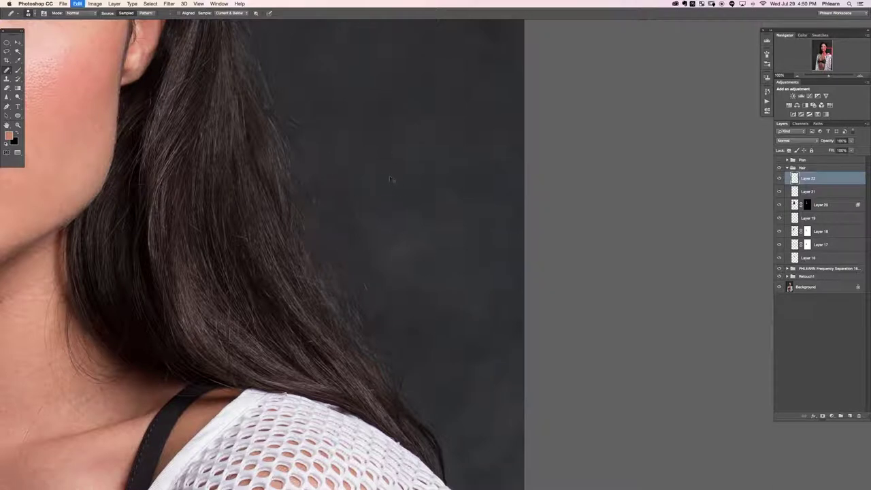
- Heal the remaining stray hairs along the outer edge of the lower hair down to the shoulder, resampling clean background as needed
mouse_move(371, 177)
mouse_down()
mouse_move(364, 238)
mouse_move(363, 205)
mouse_move(341, 197)
mouse_move(397, 255)
mouse_move(375, 222)
mouse_move(404, 244)
mouse_up()
drag(398, 285, 382, 250)
mouse_move(400, 280)
mouse_down()
mouse_move(436, 282)
mouse_move(373, 294)
mouse_move(385, 306)
mouse_up()
alt+click(417, 210)
mouse_move(353, 221)
mouse_down()
mouse_move(368, 293)
mouse_move(443, 321)
mouse_up()
drag(355, 257, 369, 275)
drag(449, 292, 460, 293)
mouse_move(466, 340)
mouse_down()
mouse_move(408, 184)
mouse_move(376, 223)
mouse_up()
alt+click(390, 142)
mouse_move(378, 190)
mouse_down()
mouse_move(375, 223)
mouse_move(367, 198)
mouse_move(361, 214)
mouse_move(369, 203)
mouse_move(408, 224)
mouse_move(410, 262)
mouse_up()
alt+click(403, 197)
drag(399, 276, 426, 338)
alt+click(423, 238)
mouse_move(451, 307)
mouse_down()
mouse_move(450, 331)
mouse_move(446, 323)
mouse_up()
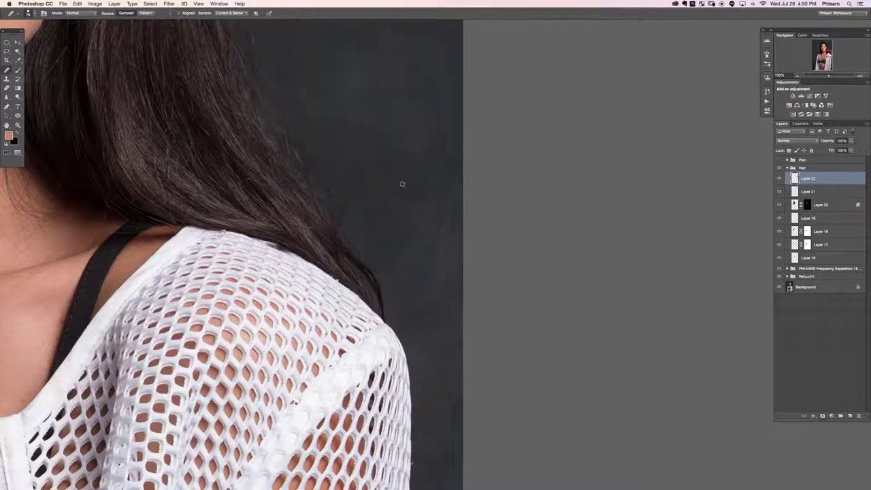
- Heal the background beside the hair tips at the shoulder using a smaller brush and a fresh background sample
alt+click(401, 230)
key(bracketleft)
drag(389, 266, 382, 272)
- Clone clean background over the stray hairs just above the shoulder, and heal the leftover wisps along the hair edge
key(e)
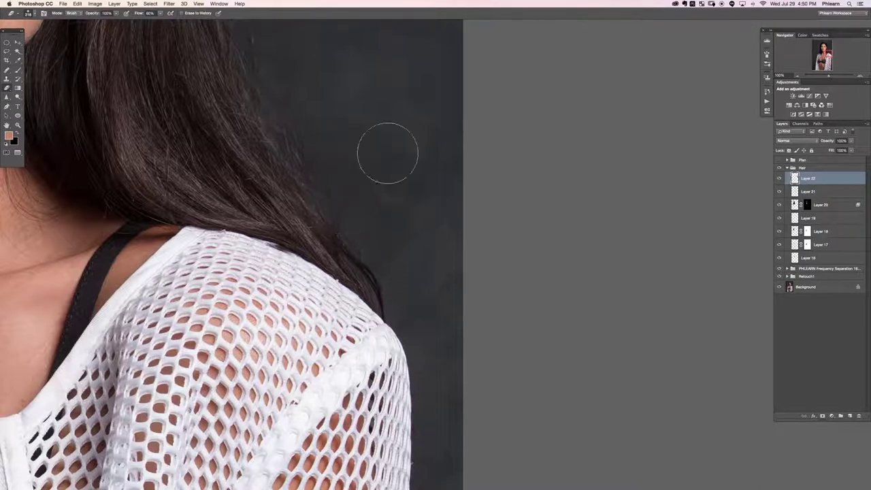
key(s)
alt+click(383, 211)
mouse_move(349, 197)
mouse_down()
mouse_move(362, 158)
mouse_move(363, 196)
mouse_up()
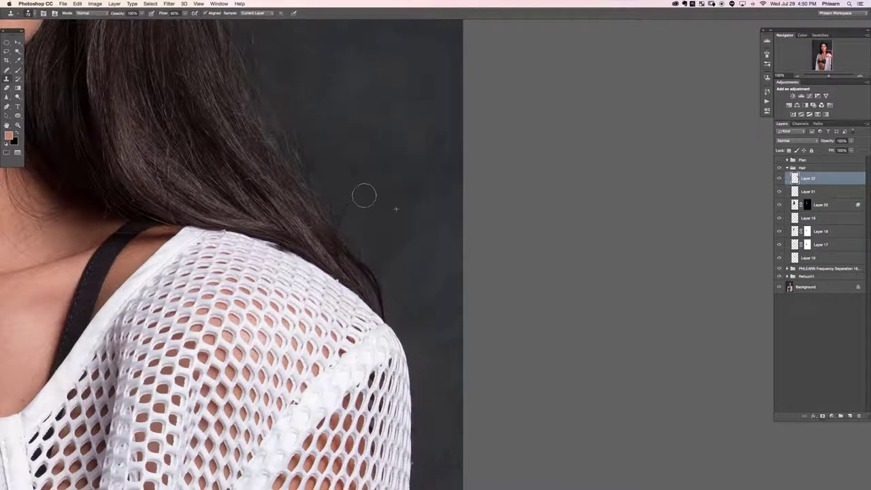
key(j)
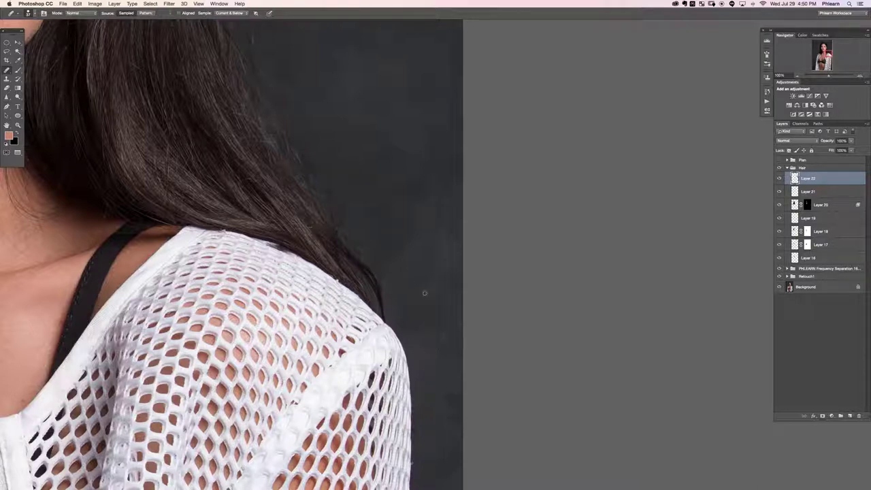
drag(344, 216, 410, 320)
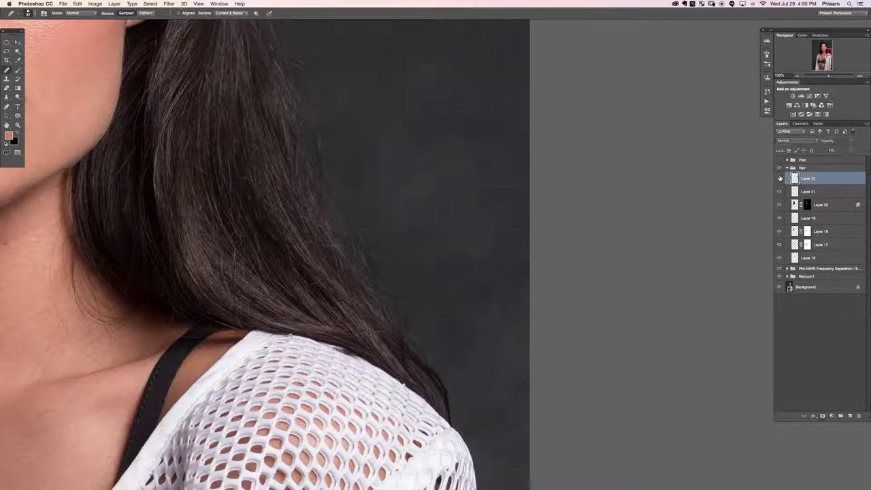
- Draw a closed Pen path along the sleeve's outer edge and out past the canvas, enclosing the loose hair behind the arm
scroll(439, 388, down, 10)
scroll(438, 388, right, 4)
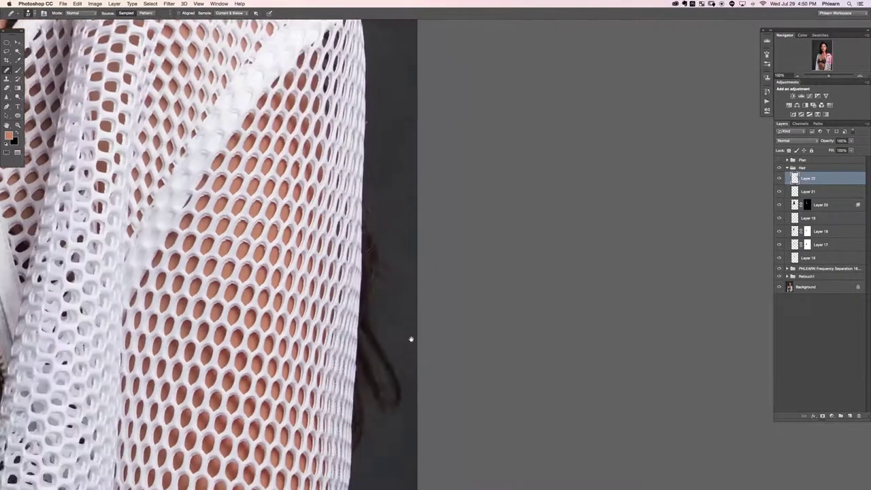
key(super+minus)
key(super+equal)
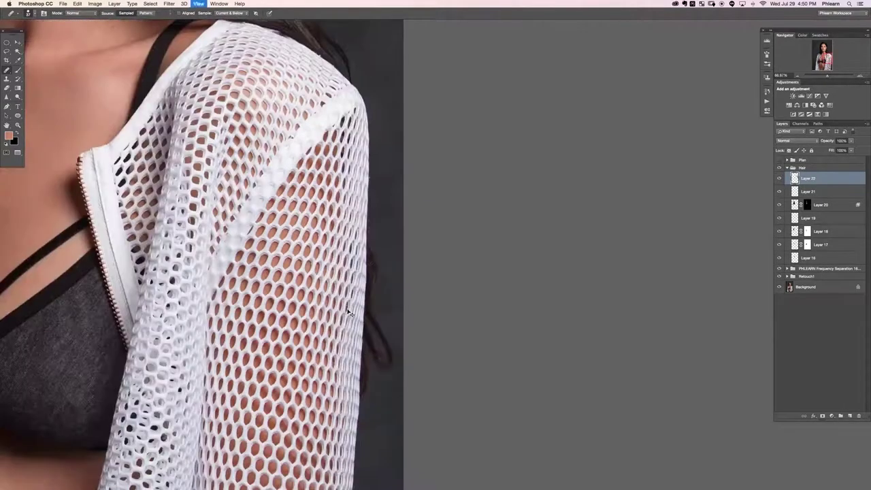
mouse_move(349, 224)
mouse_down()
mouse_move(336, 185)
mouse_move(330, 227)
mouse_move(334, 210)
mouse_up()
key(p)
drag(345, 91, 351, 142)
drag(359, 68, 331, 110)
drag(327, 277, 324, 334)
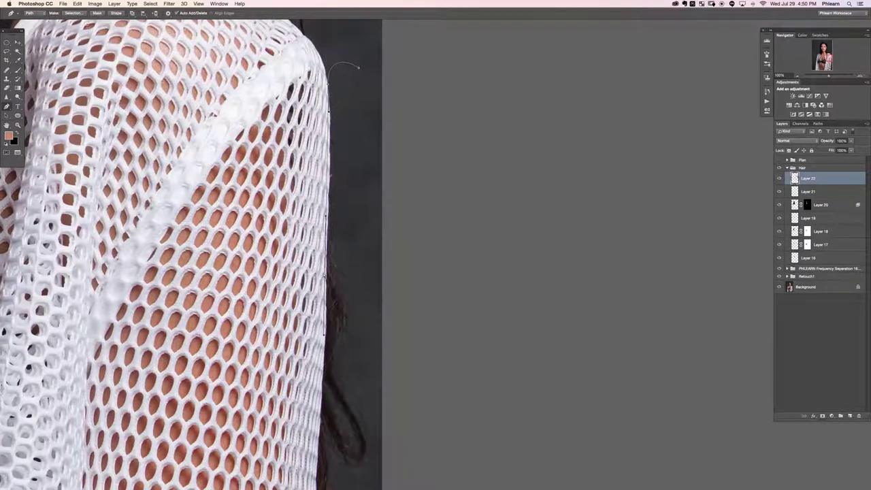
drag(328, 295, 338, 32)
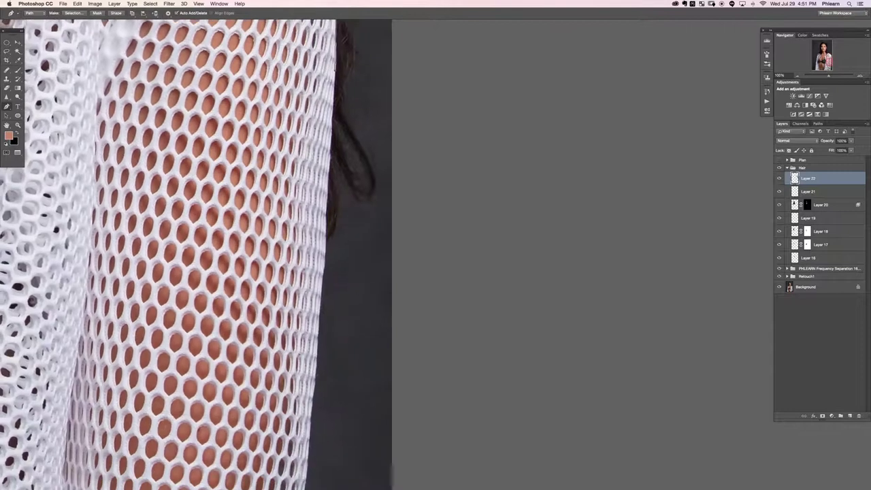
drag(322, 292, 319, 347)
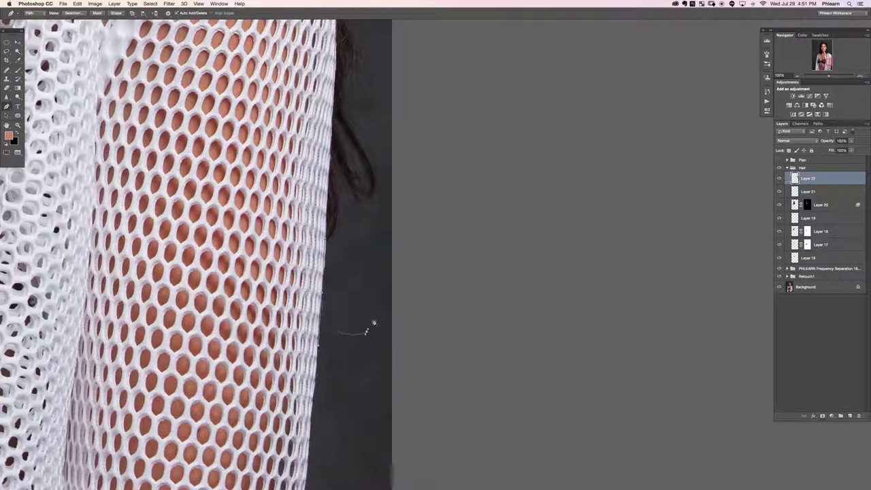
scroll(433, 92, up, 7)
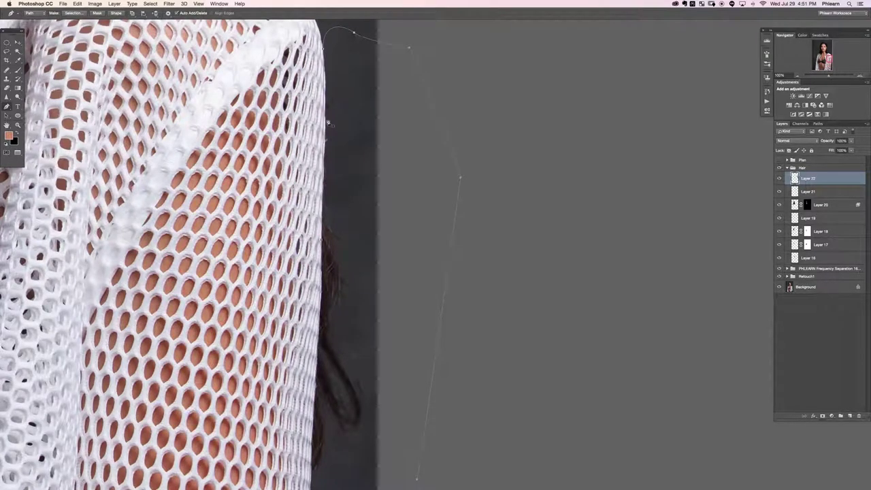
scroll(326, 305, down, 2)
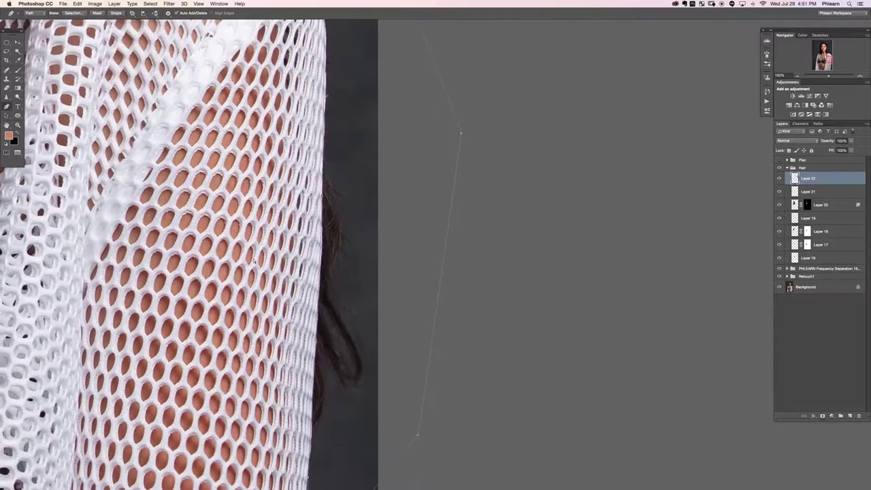
- Convert the path into a new selection with a 2-pixel feather and add a blank layer for brush painting
key(super+minus)
scroll(327, 214, right, 2)
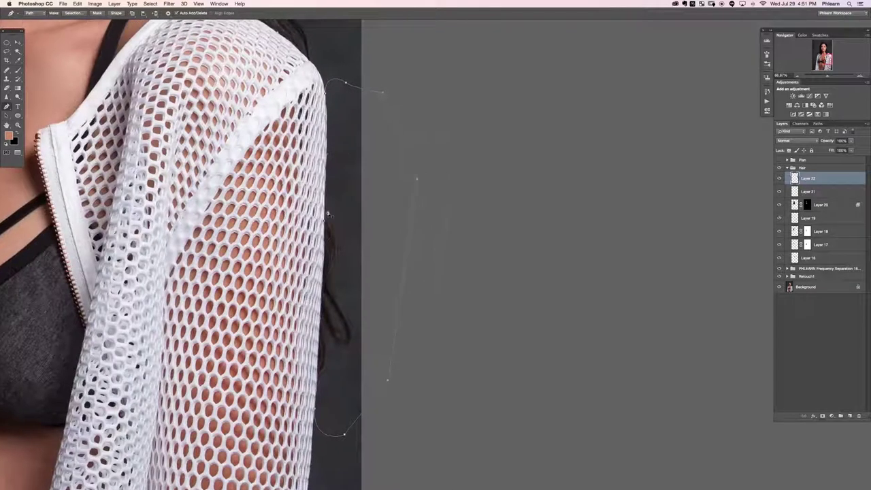
right_click(342, 181)
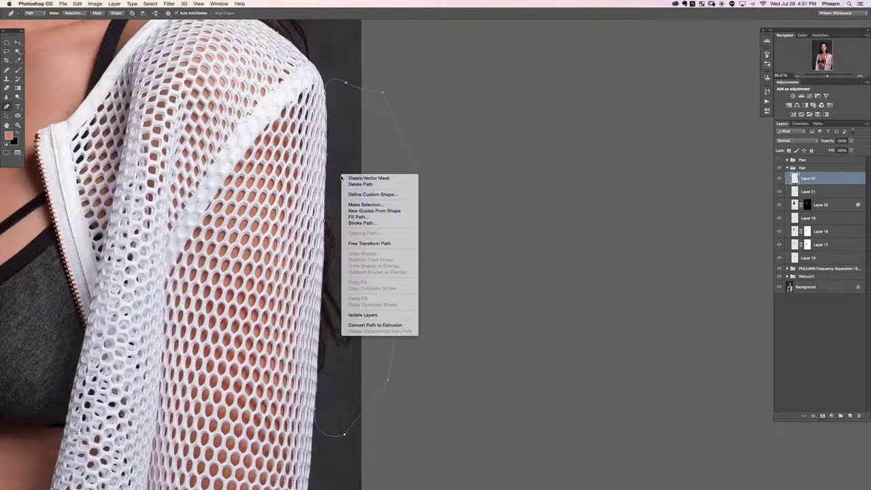
click(364, 204)
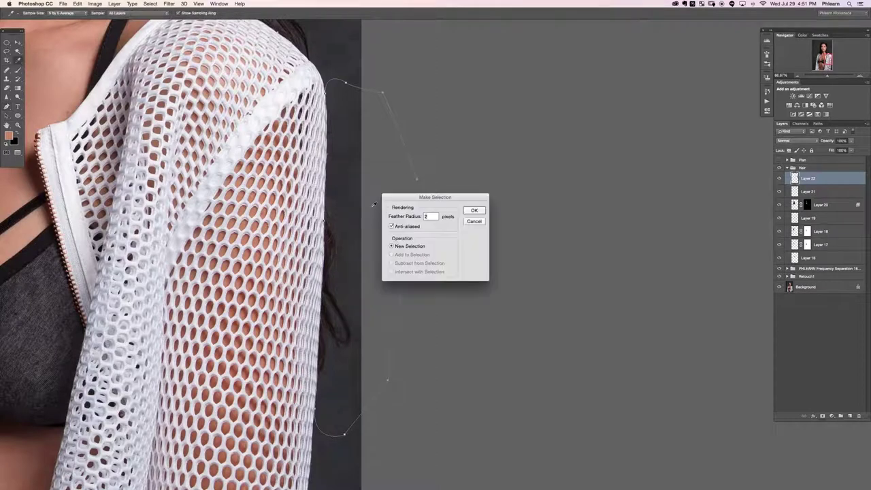
click(474, 211)
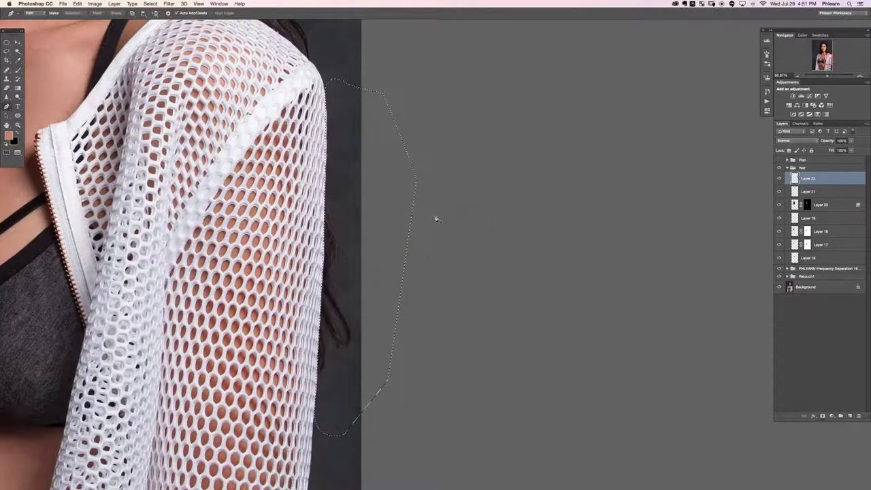
key(alt+shift+super+n)
key(b)
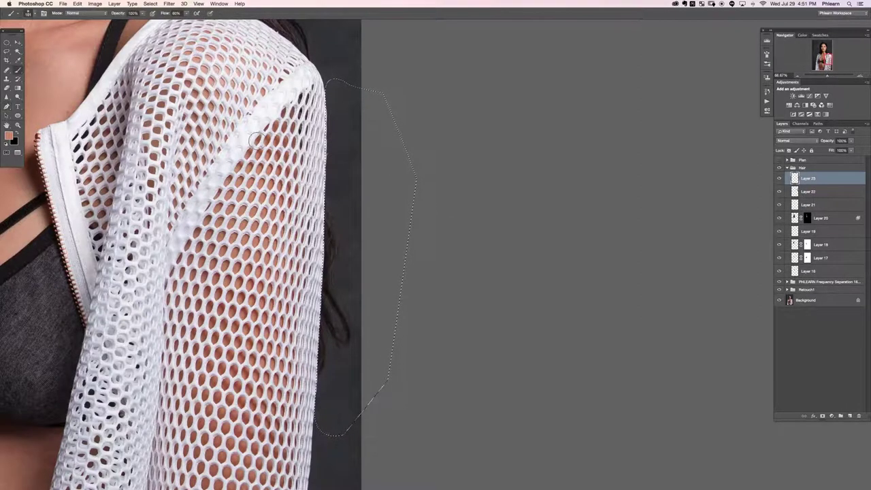
mouse_move(355, 151)
mouse_down()
mouse_move(352, 411)
mouse_move(329, 99)
mouse_move(355, 204)
mouse_move(319, 379)
mouse_move(358, 353)
mouse_up()
key(super+z)
mouse_move(354, 149)
mouse_down()
mouse_move(340, 303)
mouse_move(357, 198)
mouse_up()
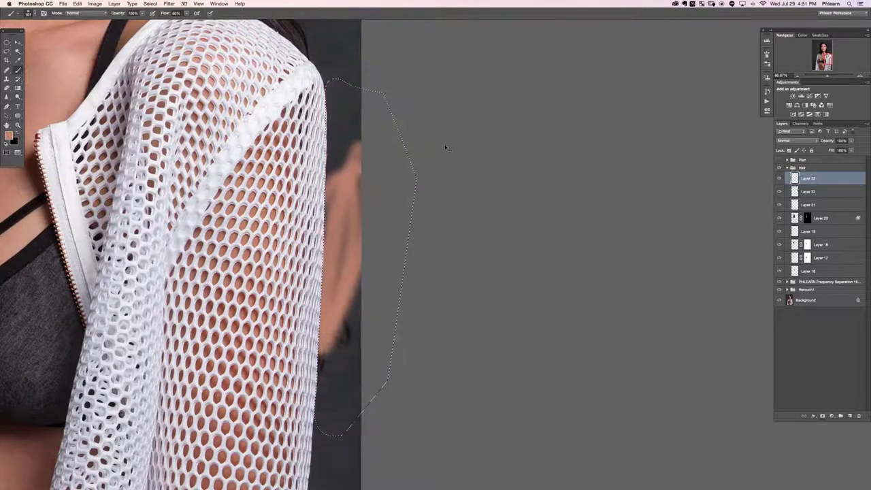
key(super+z)
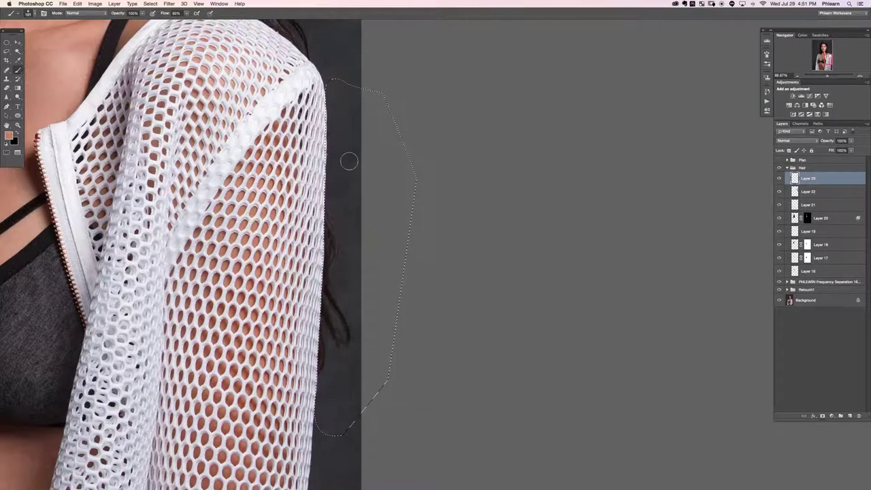
mouse_move(346, 184)
mouse_down()
mouse_move(351, 286)
mouse_move(358, 211)
mouse_up()
key(super+z)
- Paint over the loose hair beside the sleeve with sampled dark background colours inside the selection, hiding the selection edges
scroll(429, 284, down, 1)
scroll(375, 272, right, 2)
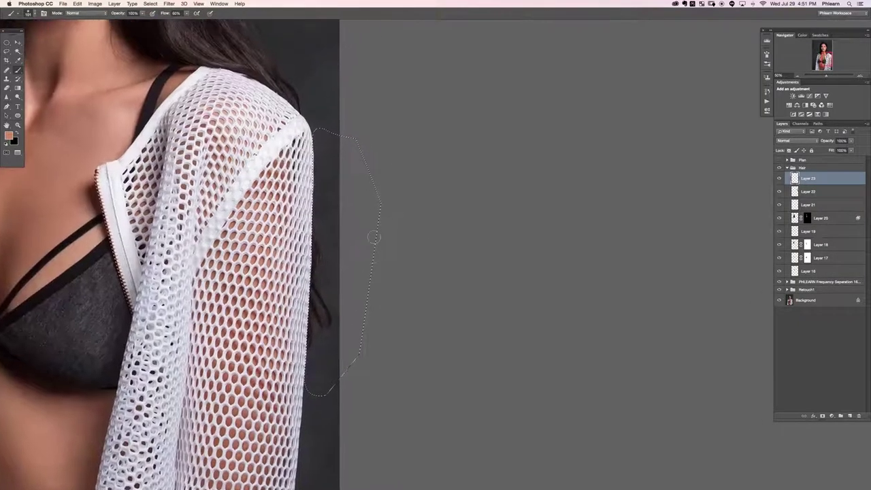
drag(321, 358, 333, 363)
alt+click(326, 355)
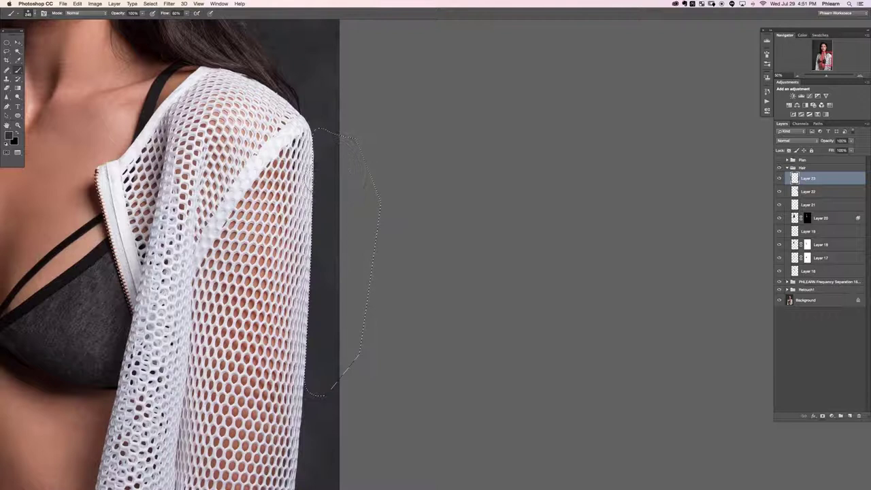
key(super+h)
key(super+equal)
key(super+minus)
alt+click(284, 161)
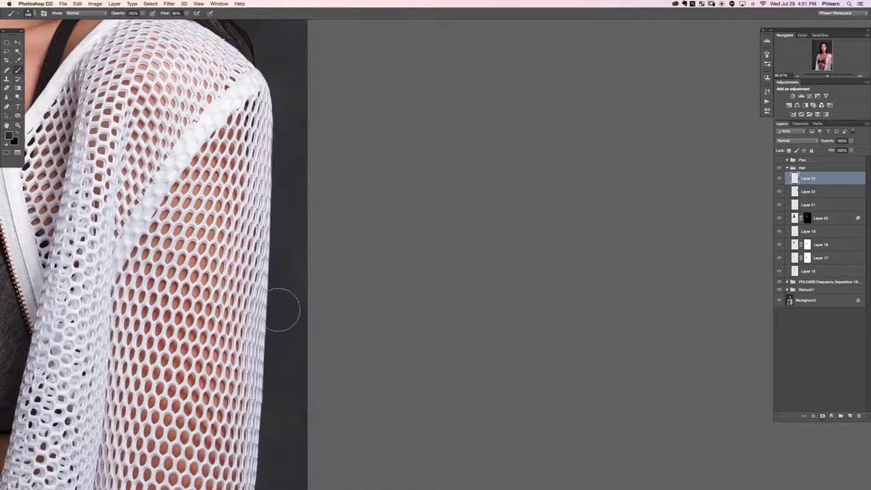
- Compare the sleeve edge with Layer 23 hidden and shown, and clear the selection
scroll(281, 304, down, 5)
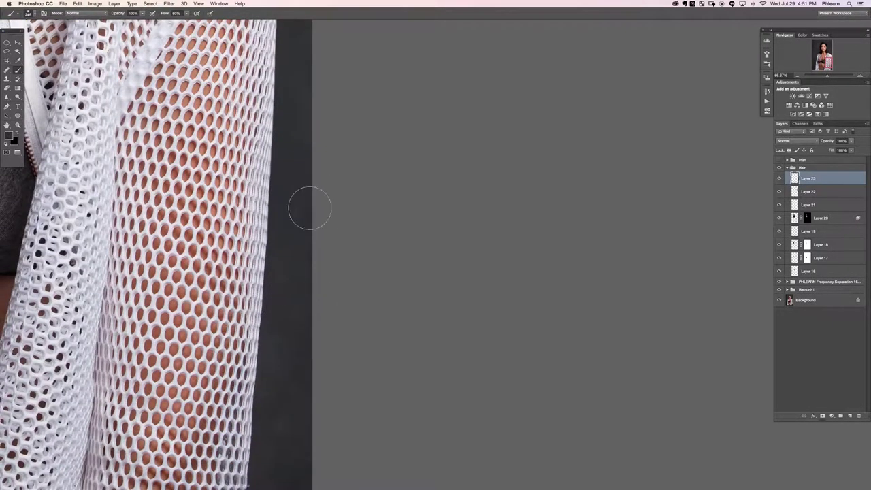
key(super+minus)
scroll(640, 225, up, 2)
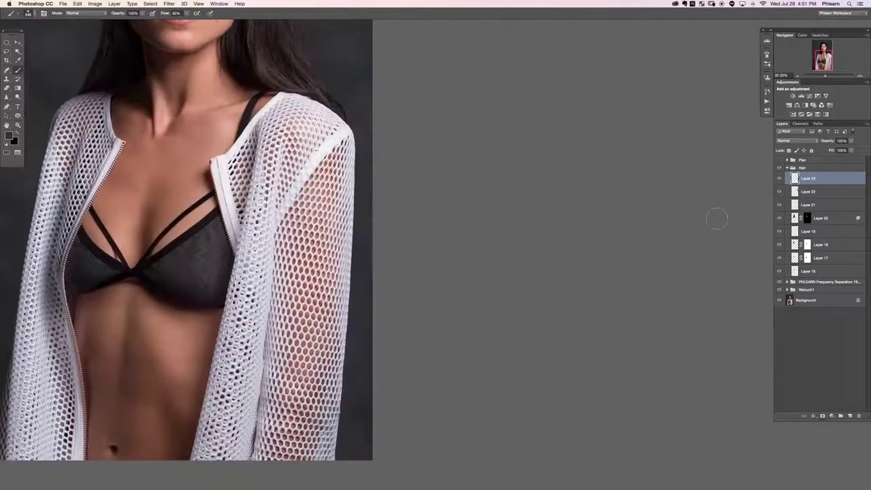
click(779, 178)
click(779, 178)
click(779, 179)
click(777, 180)
drag(390, 255, 410, 303)
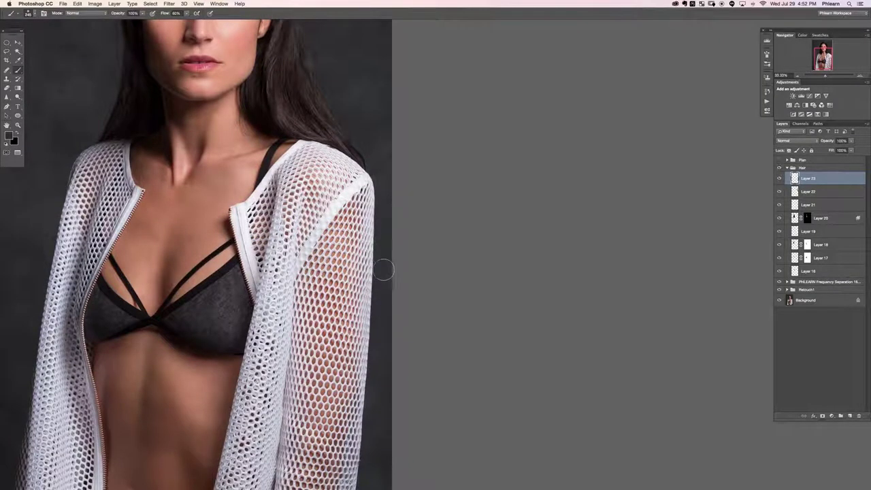
key(super+d)
- Heal the stray hairs against the background beside the shadowed cheek and jaw on Layer 23 with the Healing Brush
drag(291, 295, 331, 413)
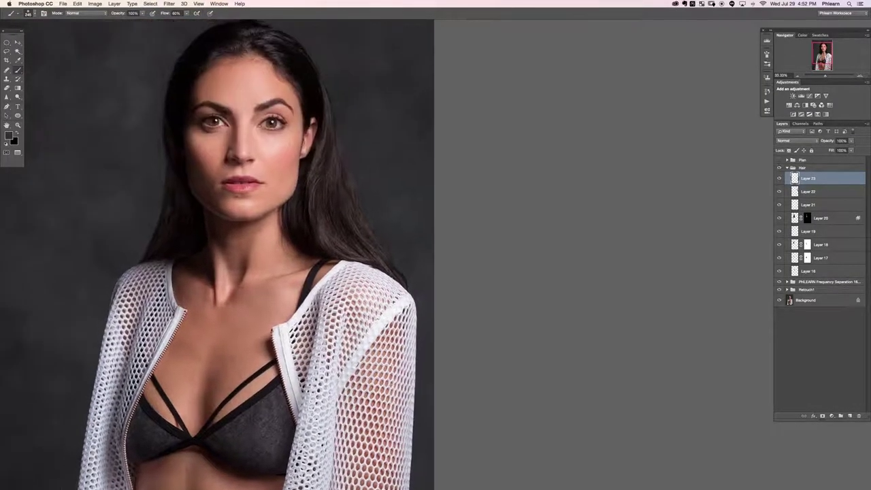
scroll(362, 367, up, 4)
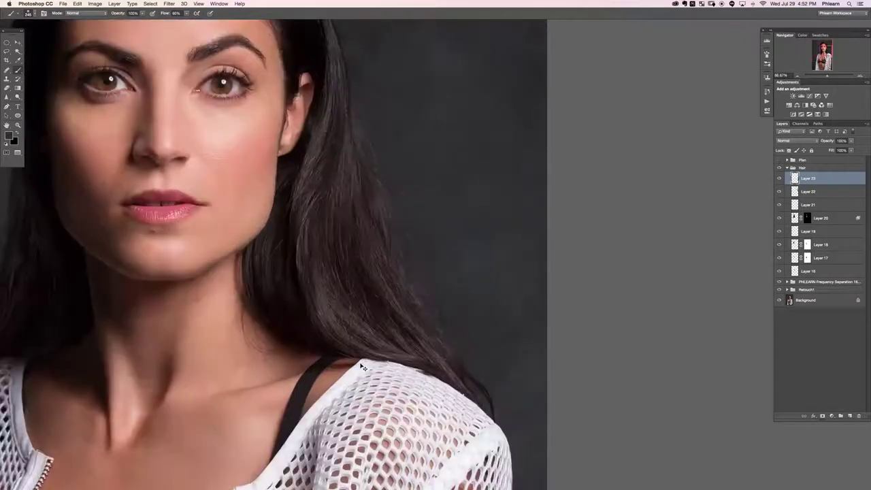
key(super+plus)
drag(391, 149, 753, 342)
drag(265, 323, 428, 259)
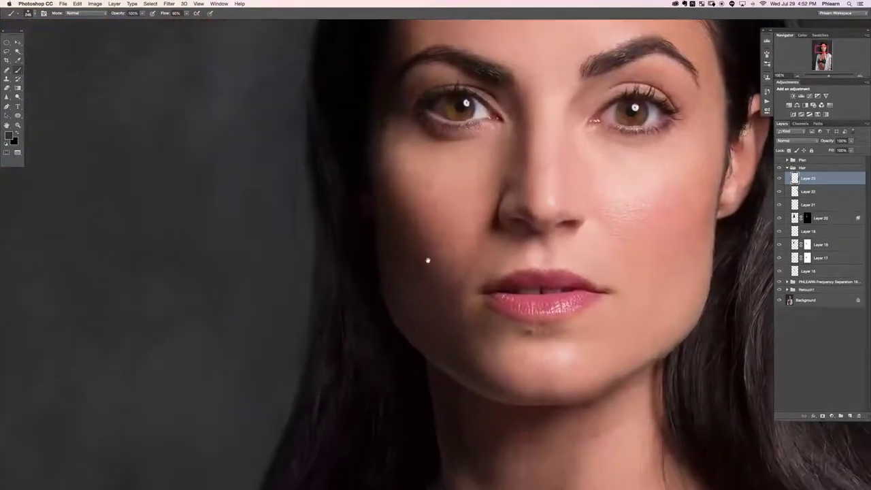
key(j)
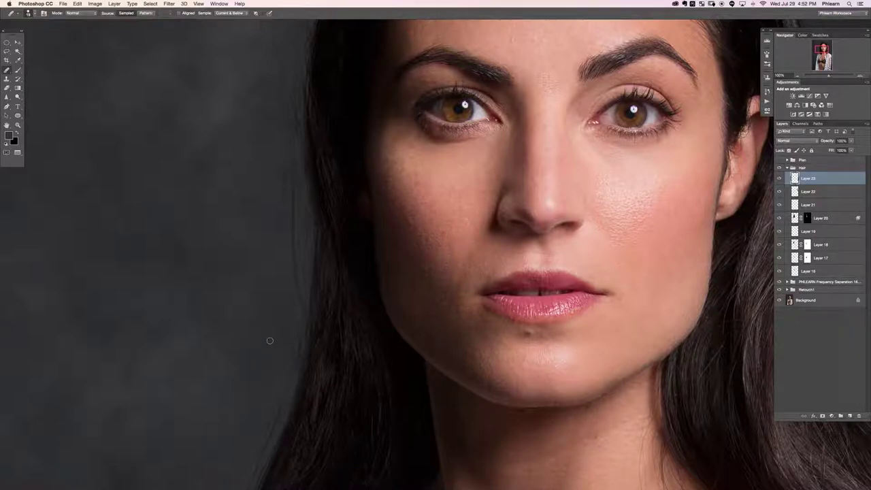
scroll(215, 270, up, 3)
- Paint over the thin hair strand beside the shadowed cheek with sampled dark background colour using the Brush
key(b)
drag(279, 281, 280, 281)
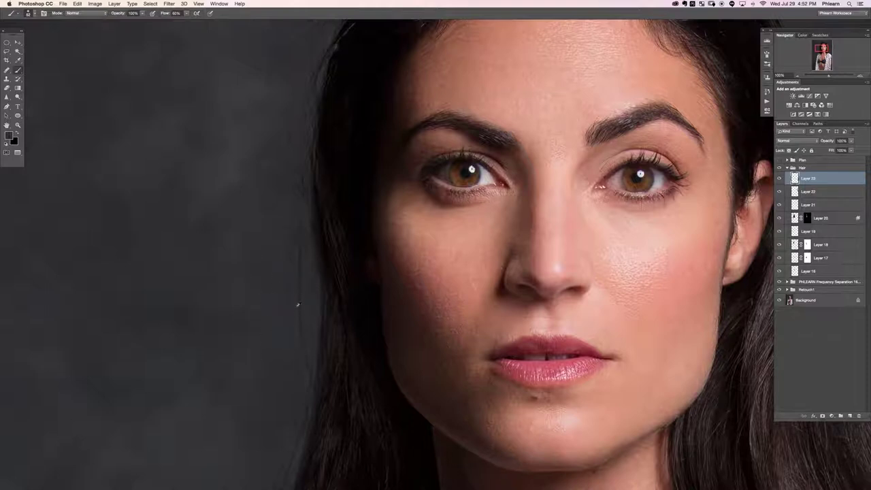
alt+click(279, 328)
drag(282, 304, 286, 304)
alt+click(279, 302)
- Heal the flyaway hairs along the outer hair edge from the shadowed cheek up towards the temple
scroll(279, 206, up, 2)
key(s)
key(j)
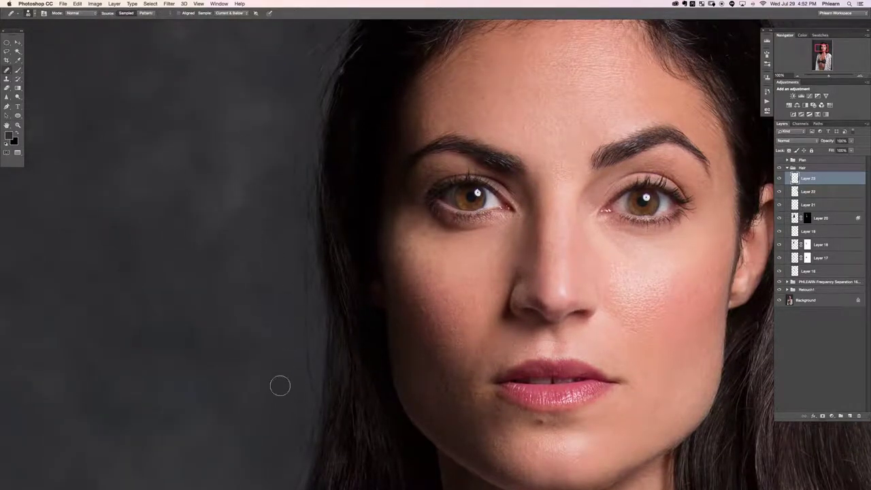
scroll(258, 285, up, 5)
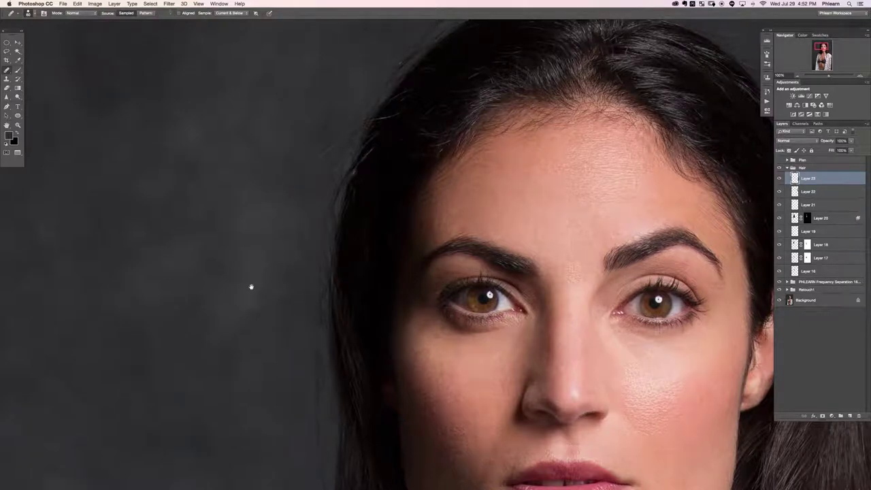
scroll(252, 288, up, 3)
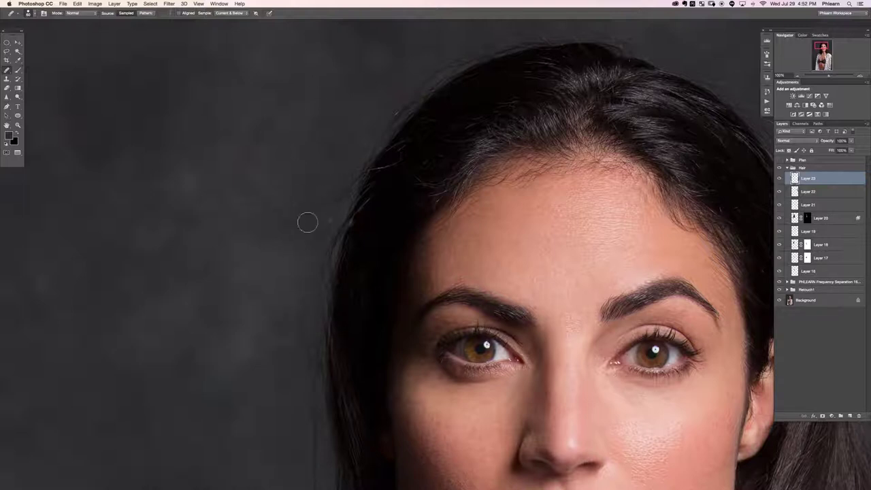
- Remove the spot and fine stray hairs beside the shadowed temple with the Healing Brush and Clone Stamp
key(super+plus)
drag(232, 225, 287, 286)
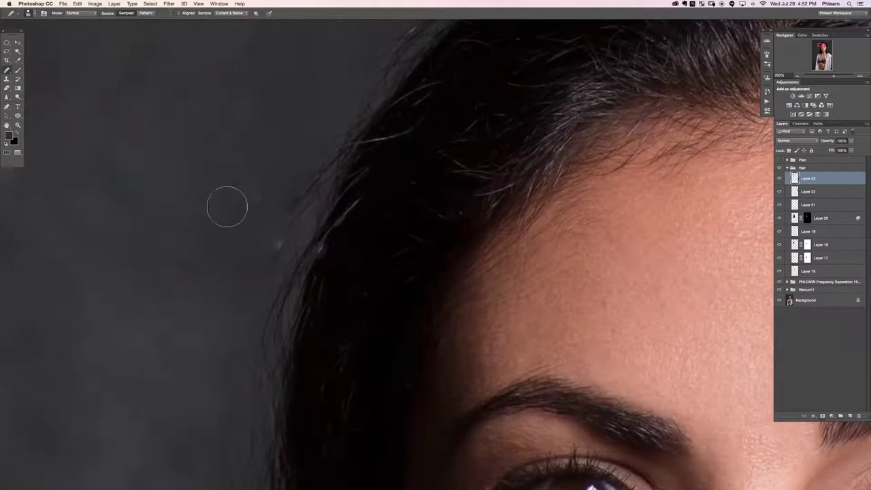
drag(262, 238, 252, 239)
key(s)
drag(274, 187, 263, 184)
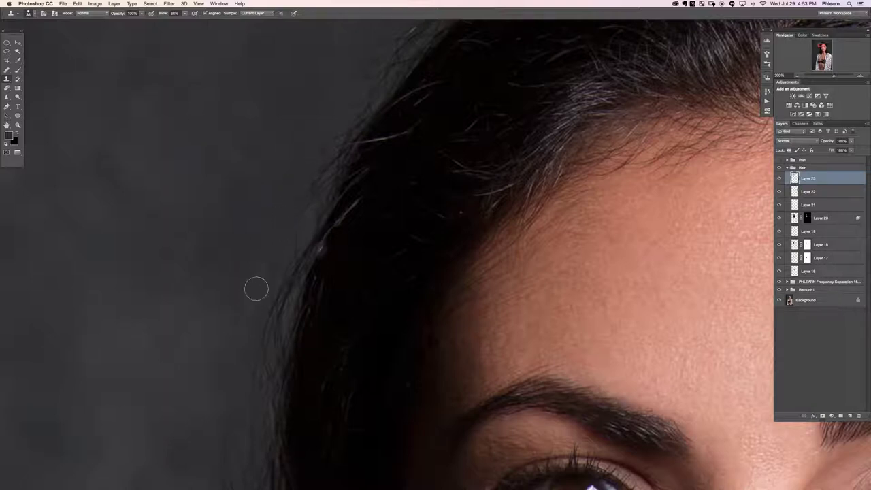
drag(218, 300, 244, 296)
- Heal the remaining flyaway hairs in the background beside the temple on the face's shadowed side
key(super+minus)
key(super+minus)
key(super+minus)
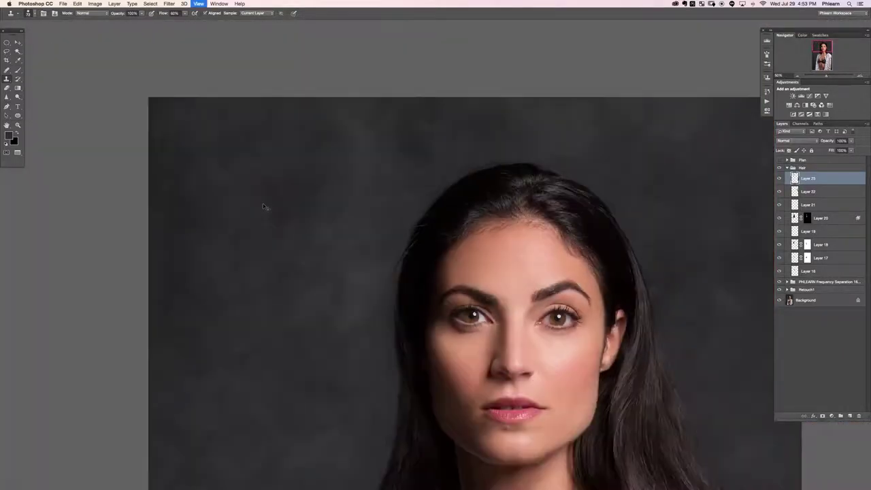
key(super+plus)
key(super+plus)
drag(368, 275, 334, 242)
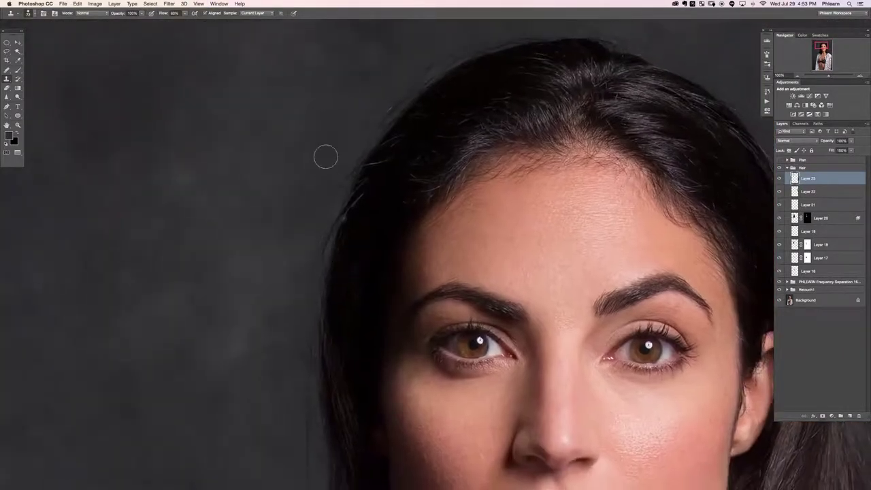
key(j)
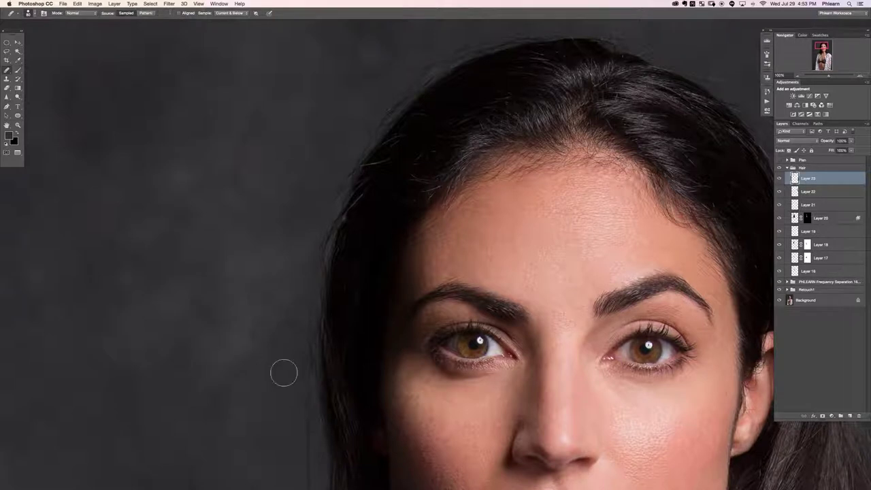
scroll(348, 131, up, 5)
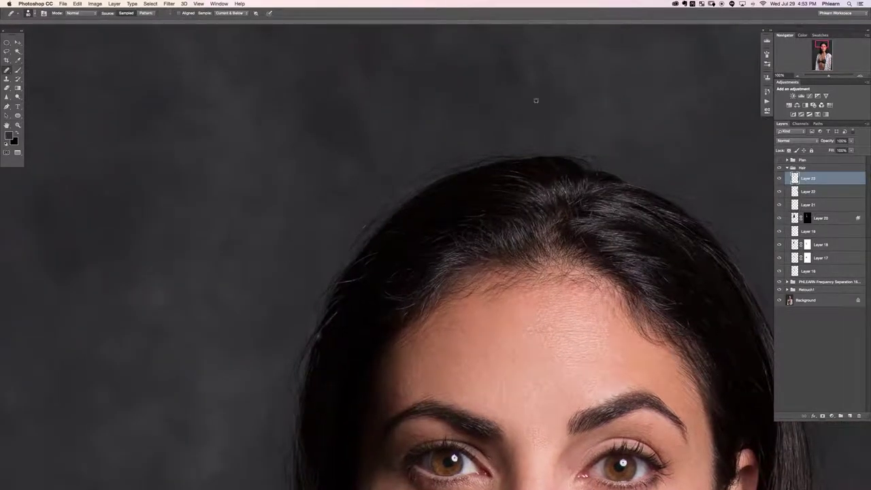
- Set the Clone Stamp to sample Current & Below and clone clean background over the flyaways beside the shadowed-side hair
scroll(262, 252, down, 5)
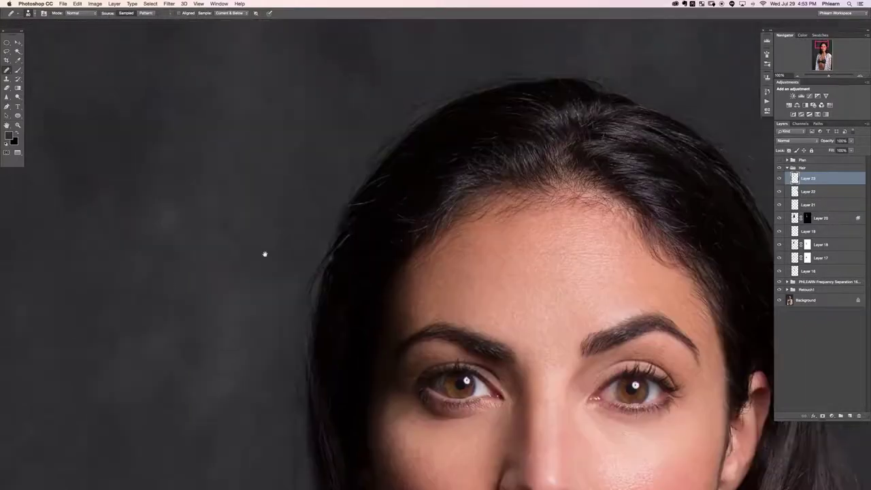
key(super+plus)
scroll(258, 317, left, 5)
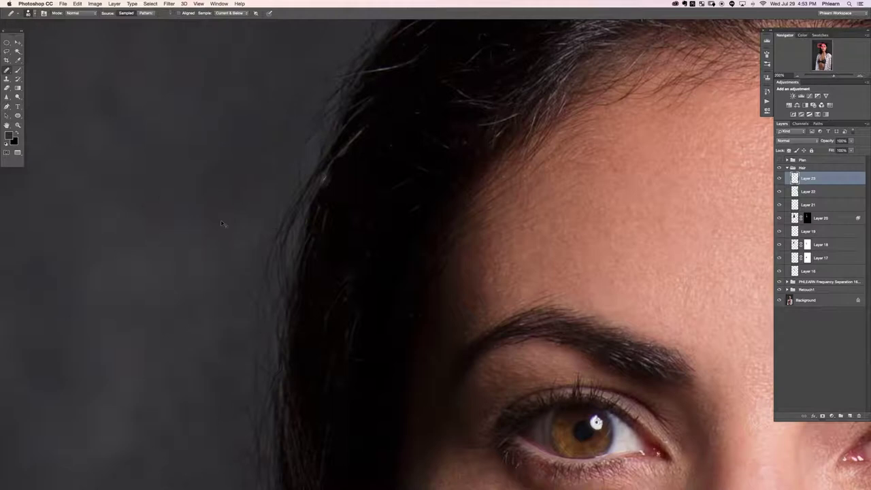
key(super+minus)
scroll(293, 140, down, 5)
scroll(229, 204, down, 3)
scroll(238, 181, up, 6)
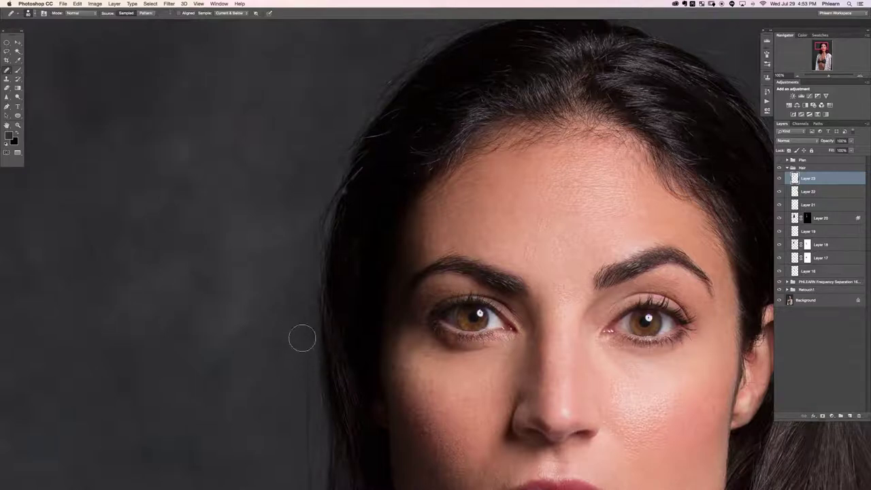
key(s)
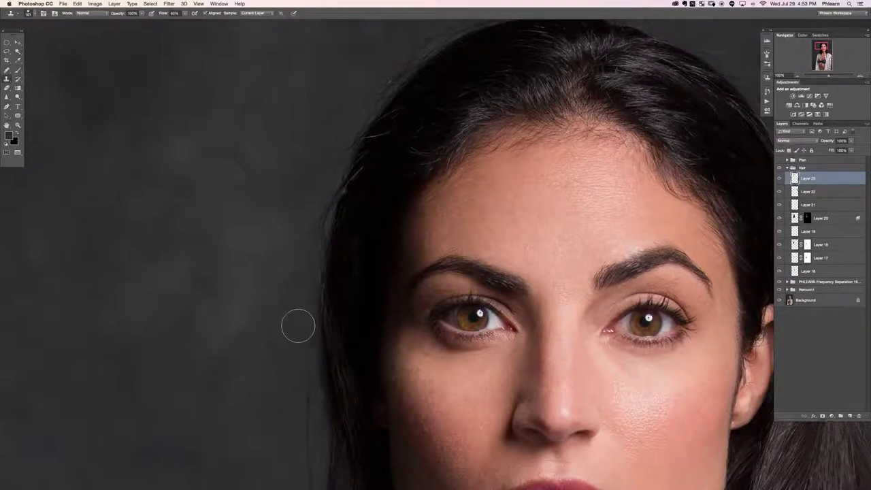
click(254, 13)
click(255, 17)
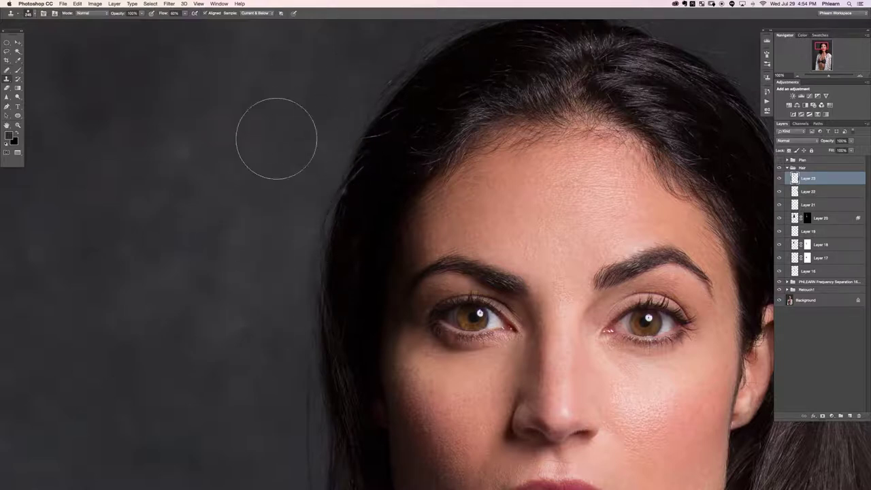
- Clone clean background over the flyaway hairs along the top of the head, following the crown's outline to both sides
scroll(276, 139, up, 5)
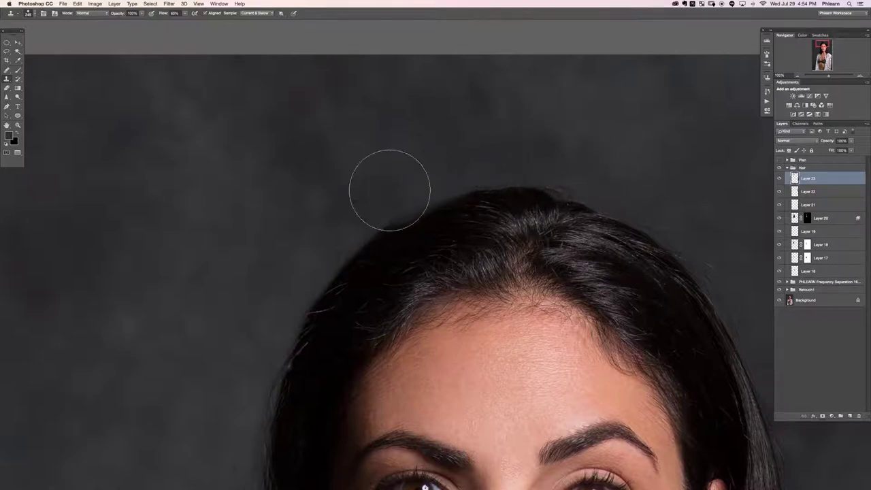
scroll(520, 144, right, 5)
scroll(520, 144, up, 1)
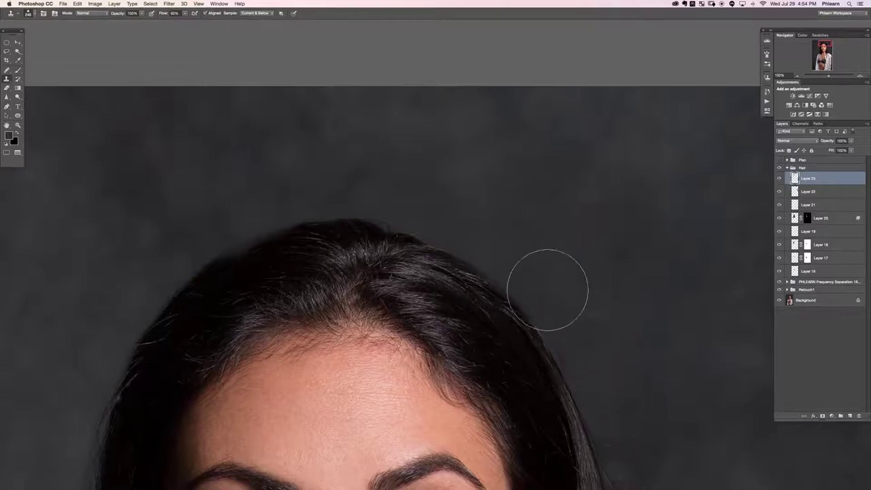
- Clone background over the flyaways along the hair edge on the lit side of the face, down to the shoulder
scroll(438, 277, down, 5)
scroll(439, 278, right, 5)
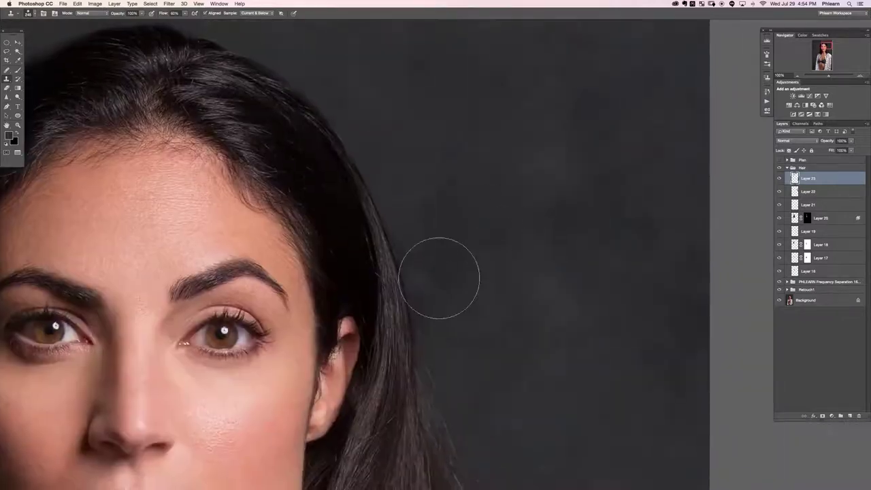
scroll(441, 311, down, 4)
scroll(441, 311, right, 3)
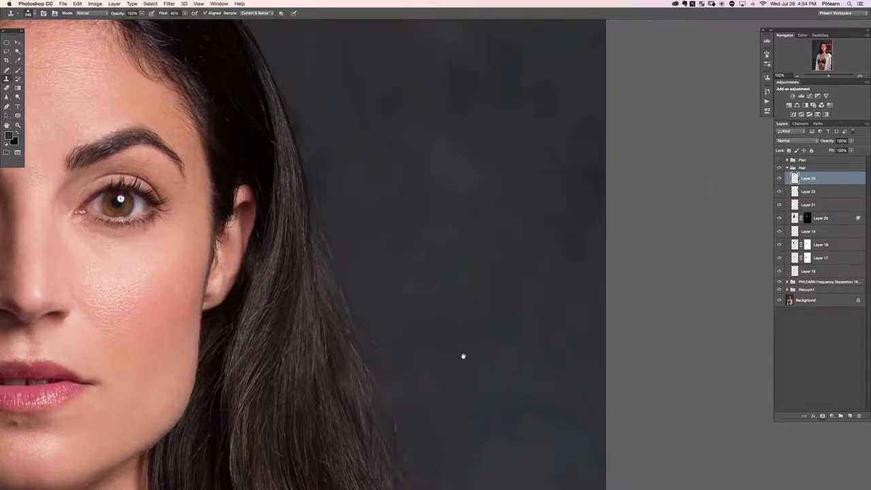
scroll(463, 356, down, 5)
scroll(462, 355, right, 2)
scroll(462, 333, down, 5)
scroll(463, 332, right, 2)
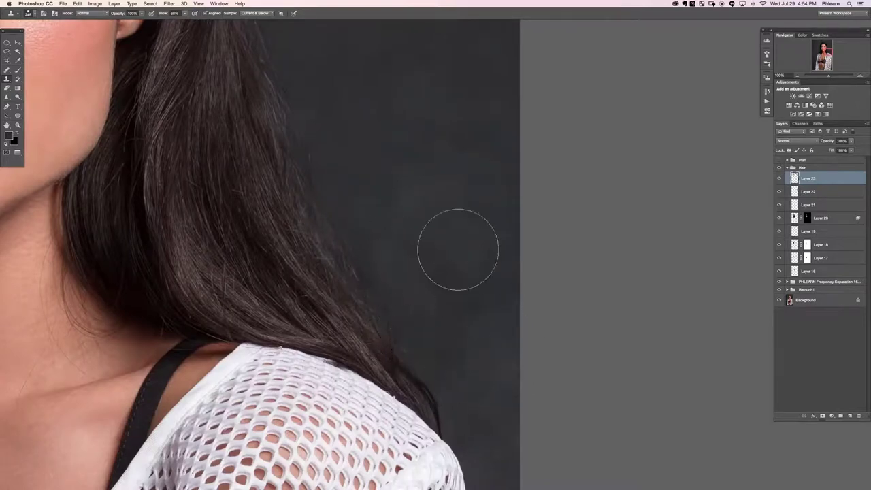
- Clone background over the loose strands along the shadowed-side hair from the shoulder up past the cheek
drag(127, 239, 511, 313)
drag(196, 325, 477, 262)
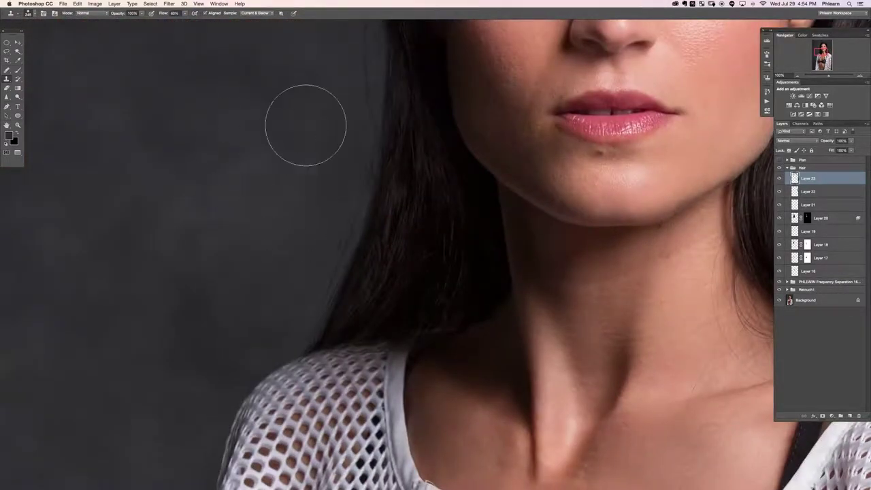
scroll(204, 177, up, 5)
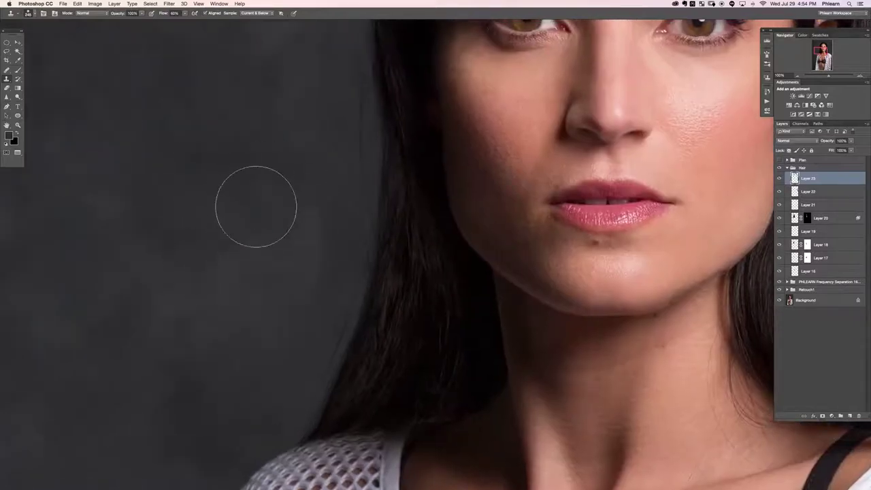
scroll(261, 337, up, 4)
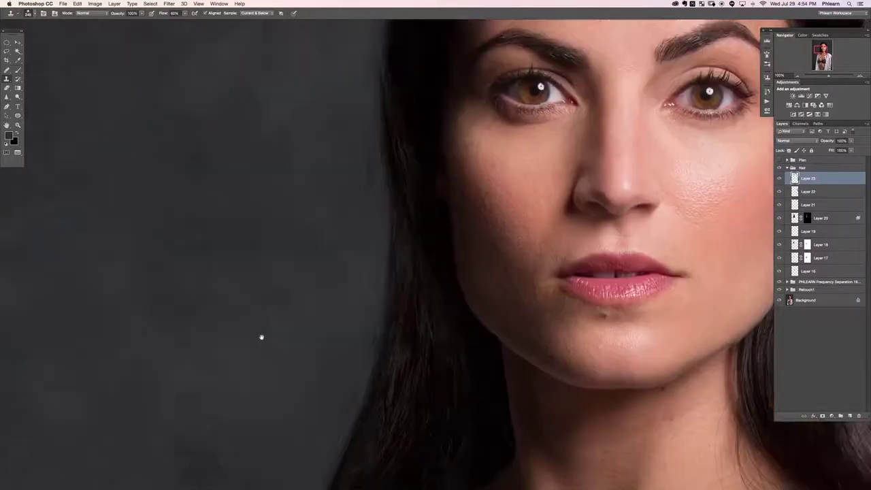
scroll(262, 336, up, 4)
drag(285, 271, 278, 225)
alt+click(279, 259)
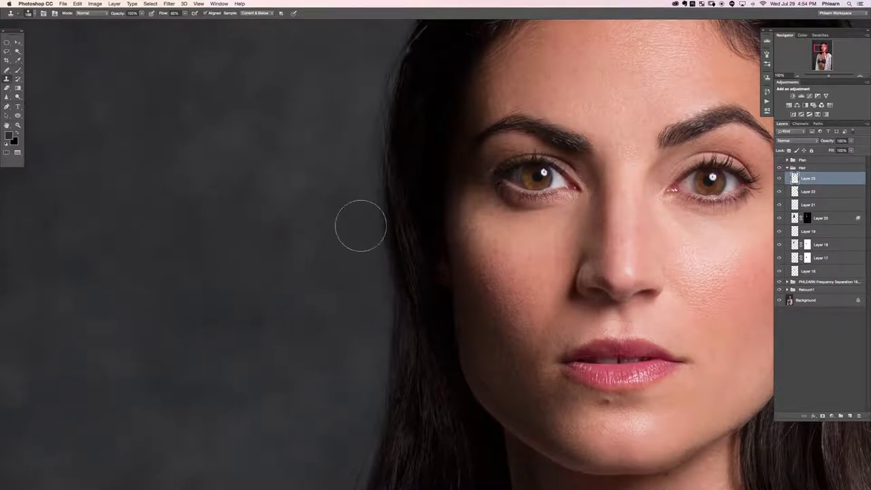
- Clean the hair edge from the shadowed temple to the crown with the Clone Stamp and refine Layer 23 there with the Eraser
scroll(270, 274, up, 5)
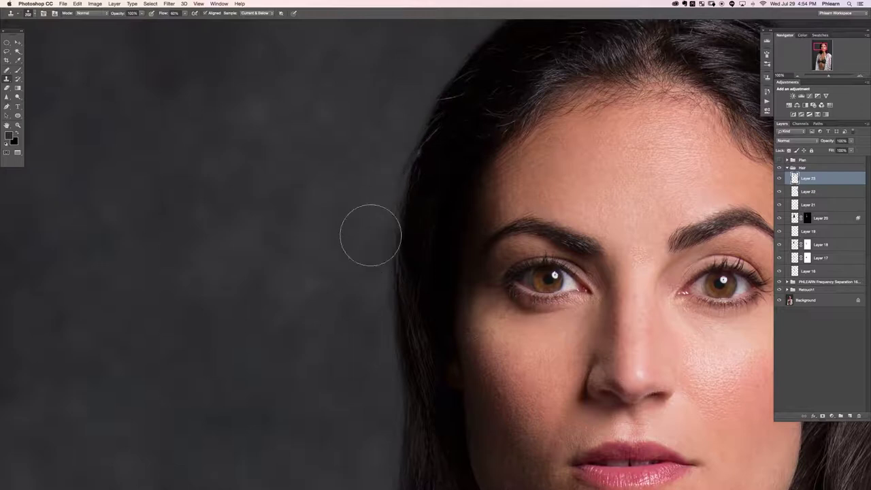
scroll(321, 258, up, 4)
scroll(328, 225, up, 4)
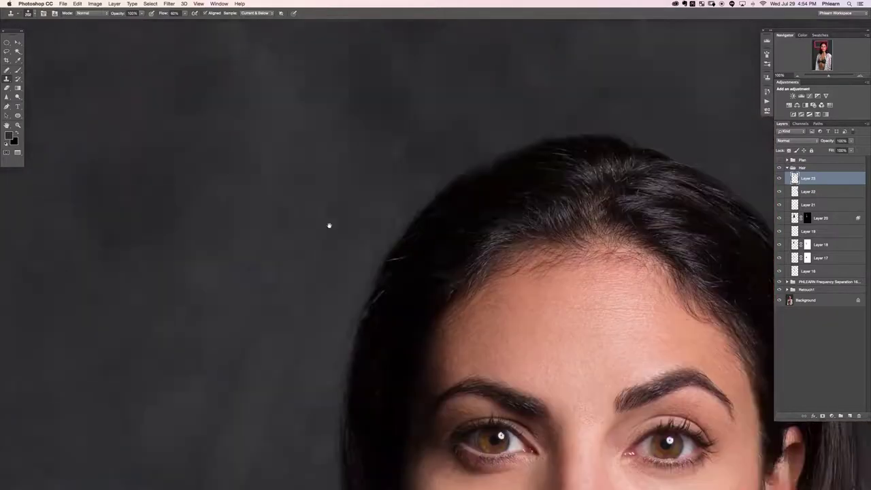
scroll(329, 225, up, 2)
key(e)
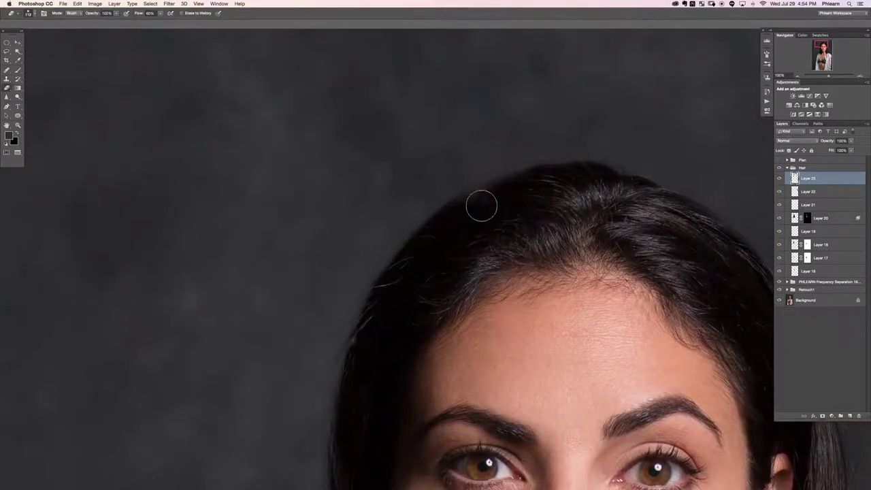
key(super+minus)
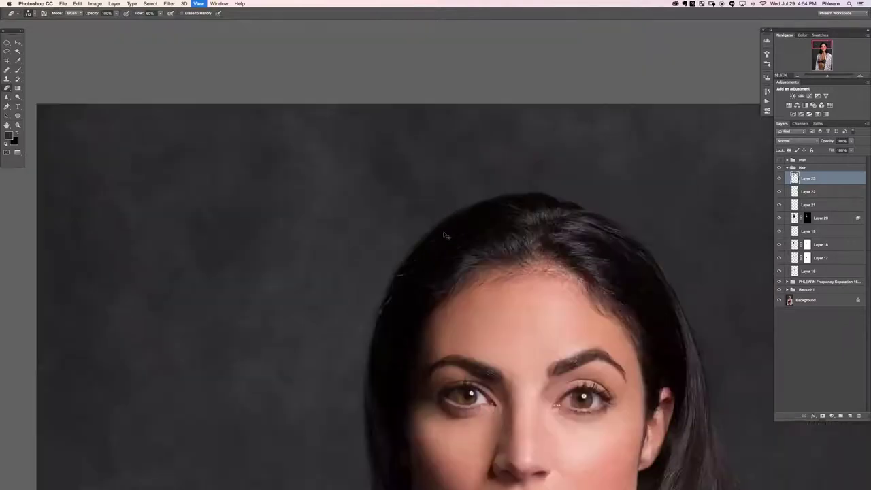
key(super+minus)
drag(550, 329, 402, 233)
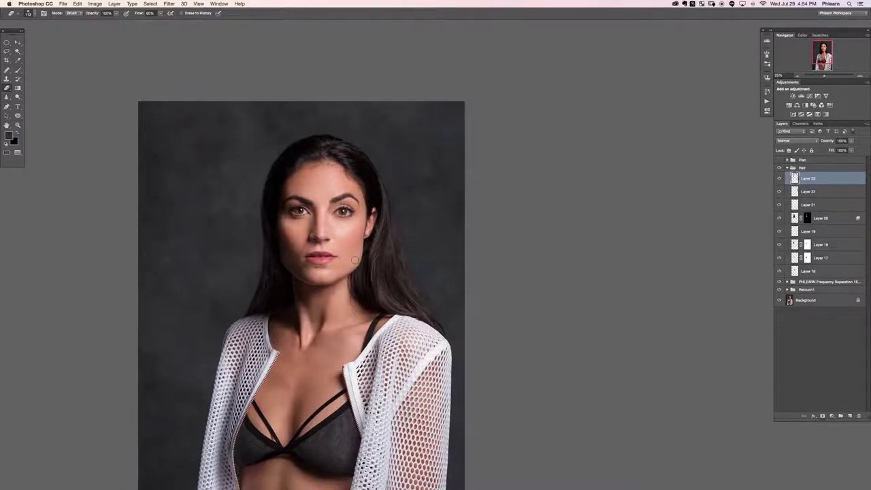
- Add a layer mask to Layer 23 and ready the Brush with black for working on the mask
key(super+plus)
key(super+plus)
key(super+plus)
key(super+plus)
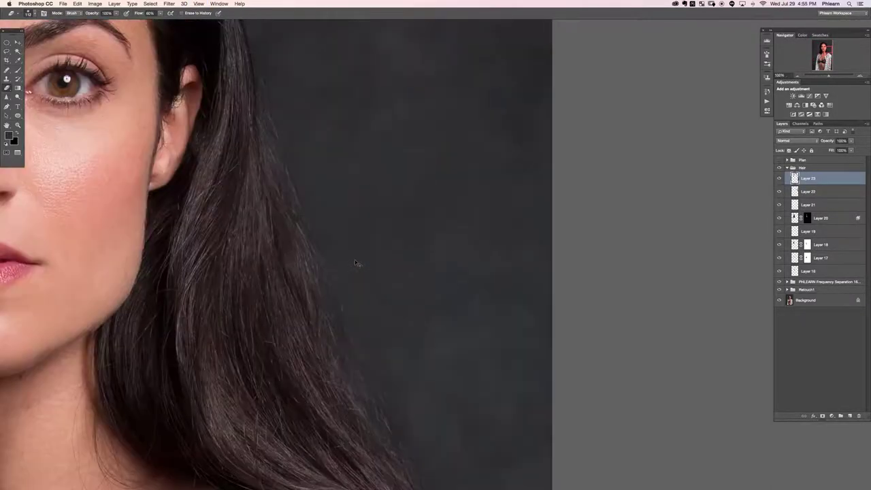
key(super+m)
key(b)
drag(155, 185, 378, 475)
- Examine the cleaned hair edge from the crown down the shadowed side of the face to the shoulder
scroll(302, 233, up, 3)
scroll(301, 233, left, 2)
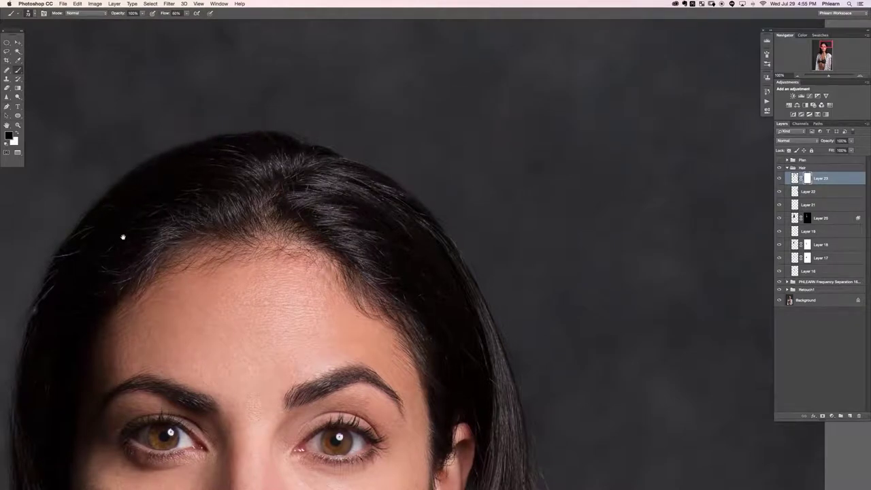
scroll(122, 237, down, 3)
scroll(122, 237, left, 5)
scroll(129, 345, down, 7)
scroll(129, 345, left, 2)
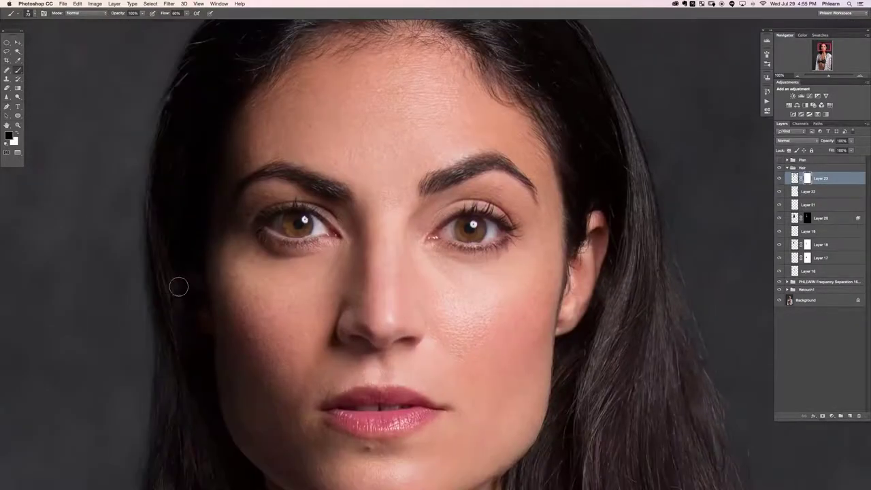
scroll(176, 360, down, 8)
scroll(176, 360, left, 1)
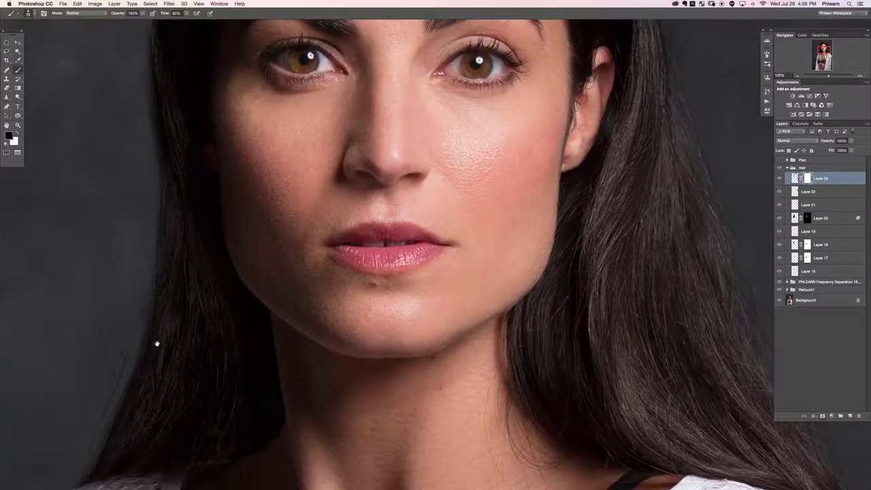
scroll(204, 320, down, 3)
scroll(204, 320, left, 5)
scroll(268, 306, up, 4)
scroll(268, 306, left, 3)
- Add two new layers above Layer 23 and brush fine strands in a sampled dark hair colour along the shadowed-side hair edge
key(ctrl+shift+alt+n)
key(s)
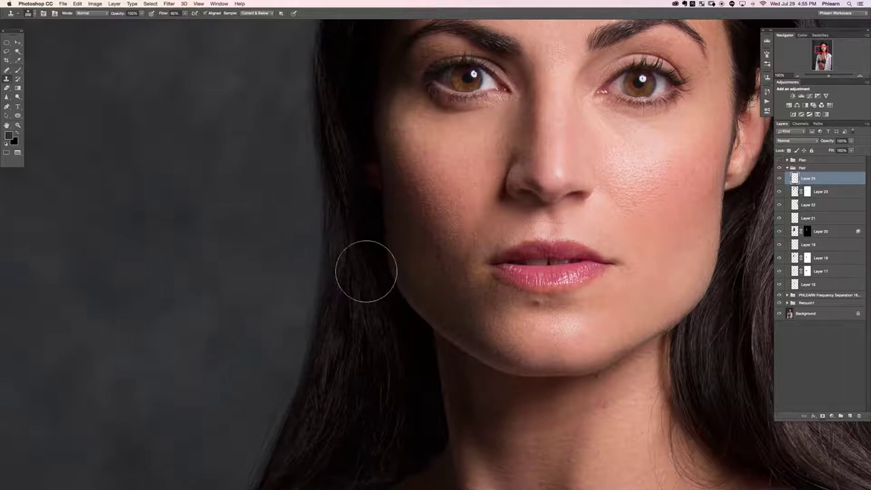
key(ctrl+alt+shift+n)
key(b)
drag(363, 268, 295, 290)
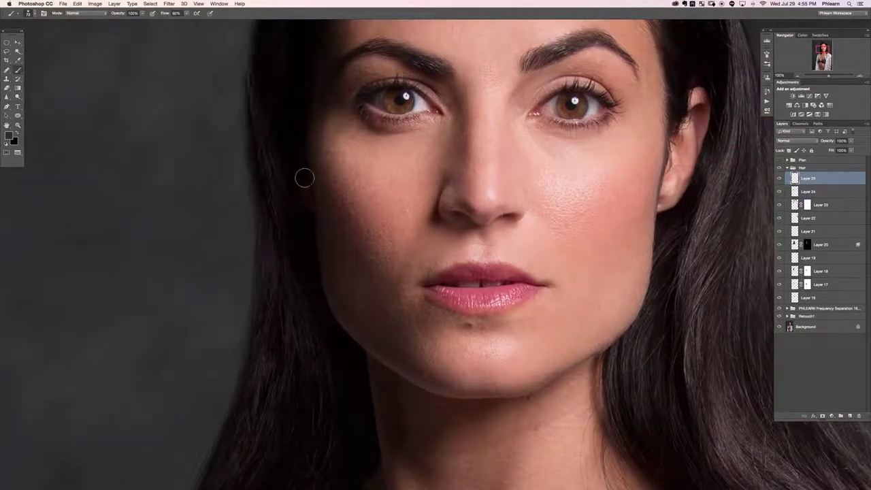
alt+click(279, 126)
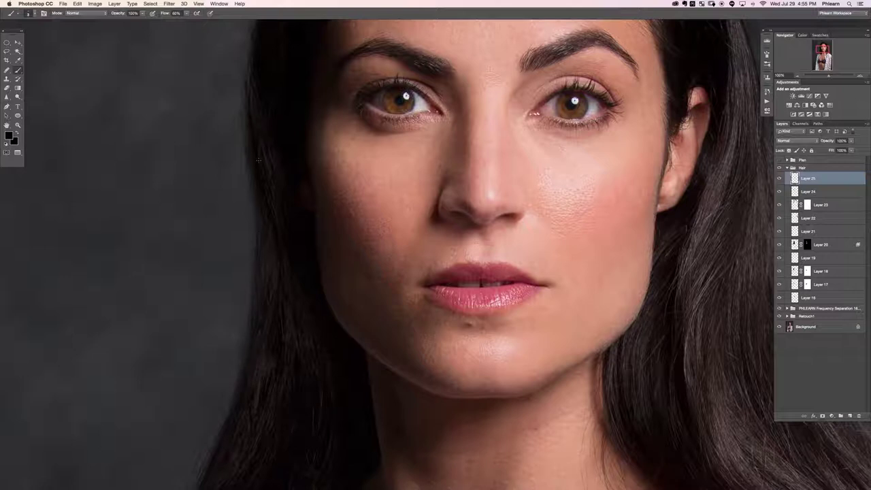
drag(245, 381, 265, 266)
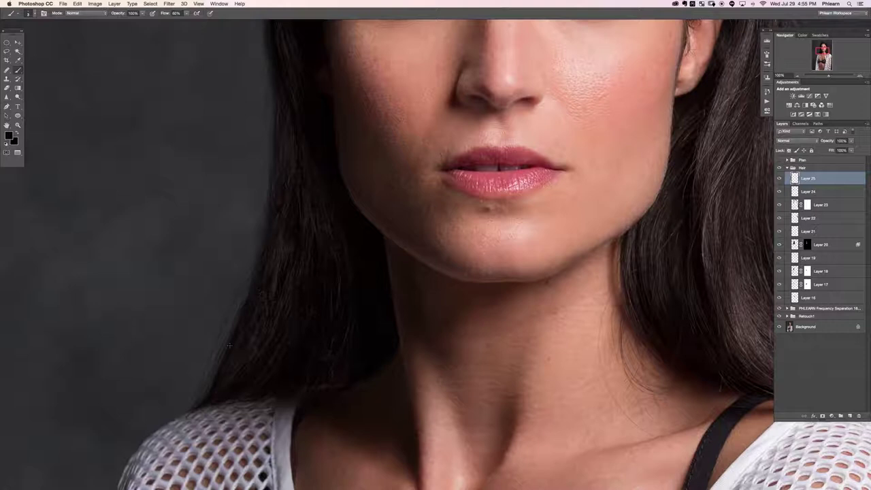
scroll(274, 235, up, 5)
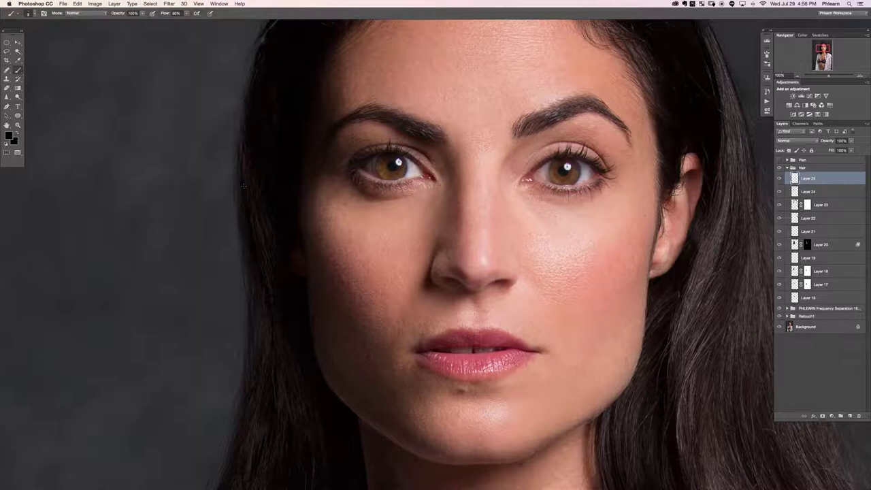
drag(251, 147, 256, 286)
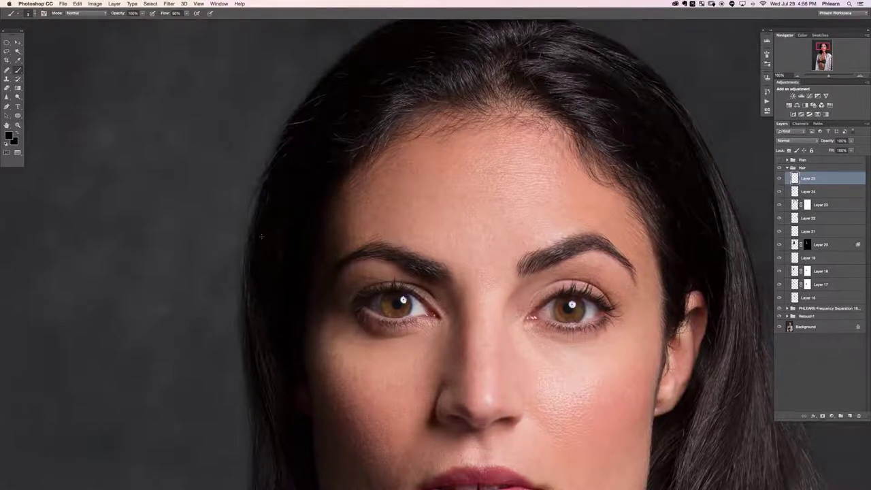
- Brush fine dark strands along the top of the head, from the shadowed temple across the crown
scroll(297, 177, up, 3)
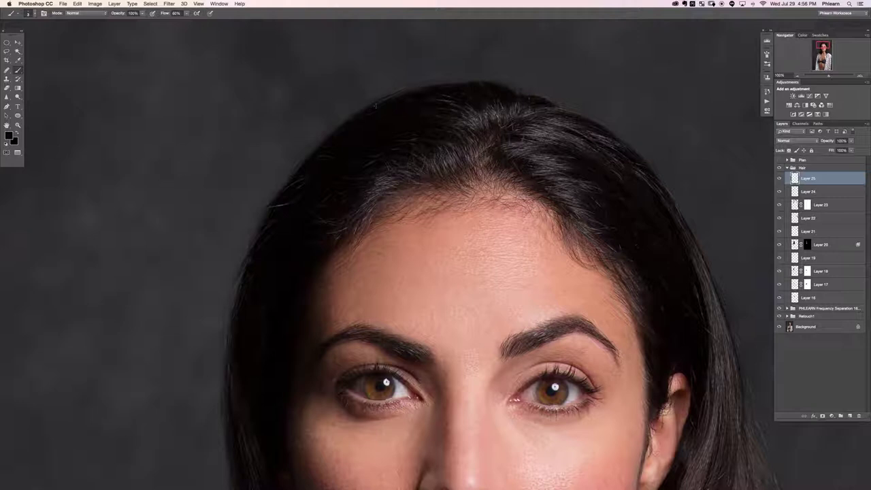
scroll(360, 112, up, 3)
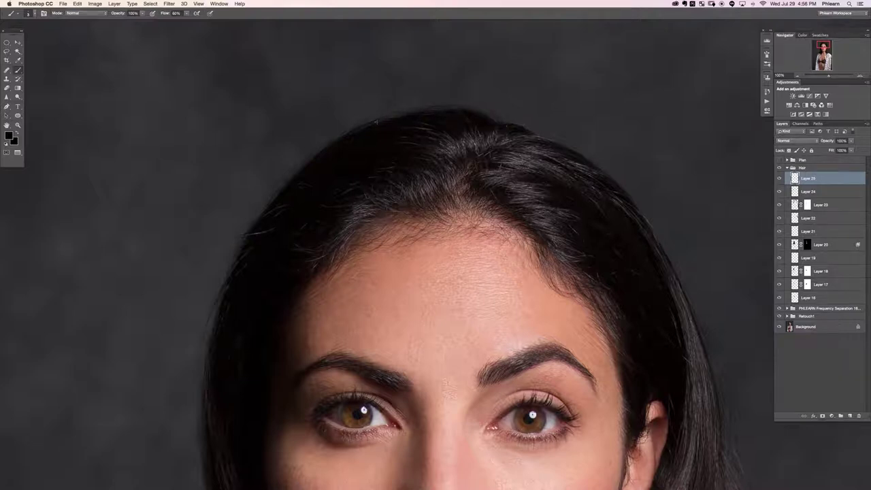
scroll(382, 145, right, 3)
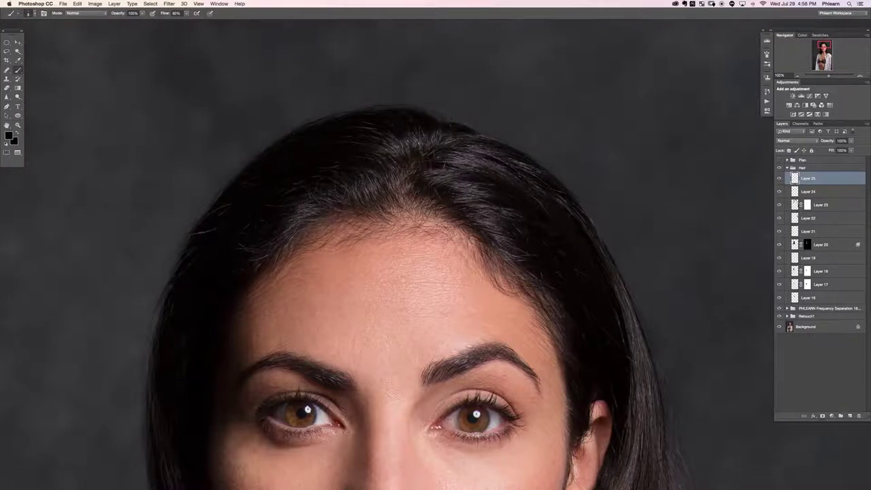
scroll(429, 131, down, 4)
scroll(428, 131, right, 5)
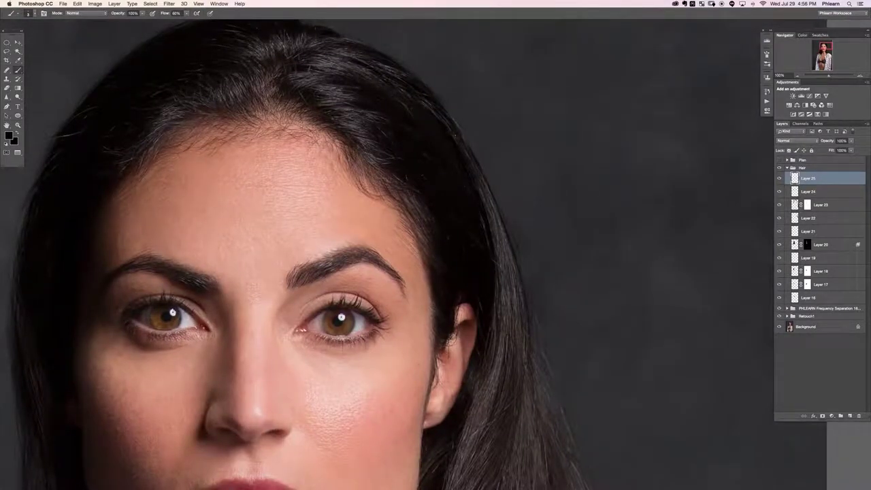
- Brush fine strands in sampled hair colour along the lit-side hair edge, from beside the temple down to the shoulder
scroll(467, 146, down, 3)
scroll(468, 146, right, 1)
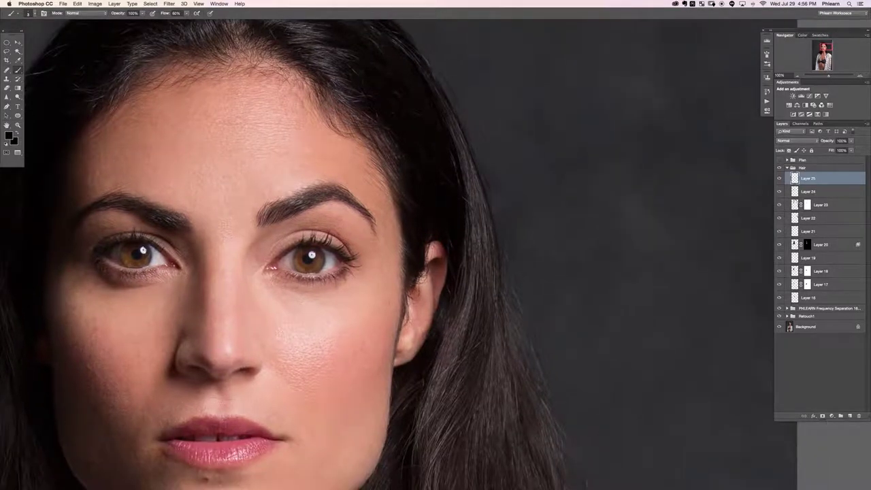
scroll(526, 367, down, 4)
scroll(525, 367, right, 3)
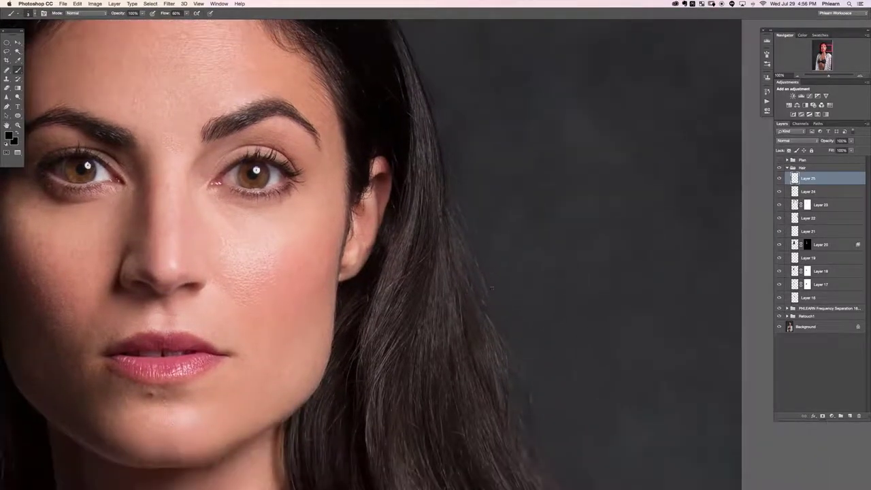
scroll(503, 352, down, 4)
scroll(503, 351, right, 2)
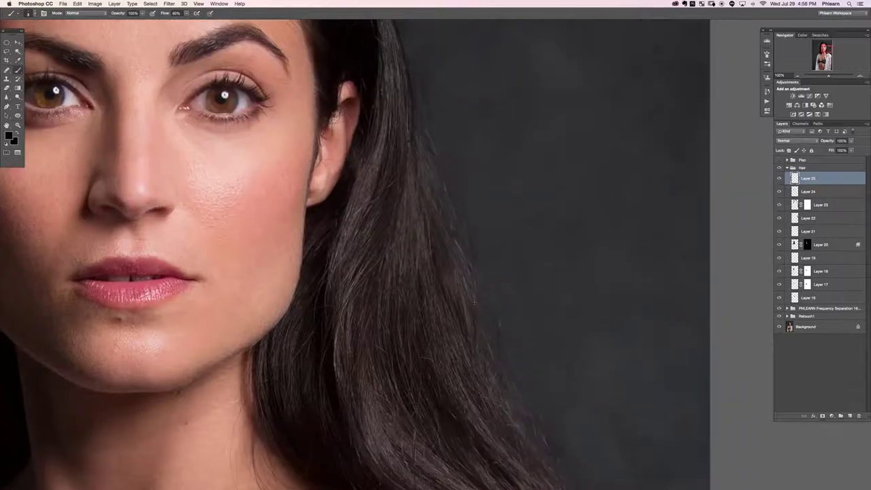
alt+click(449, 275)
alt+click(321, 369)
scroll(492, 402, down, 6)
scroll(492, 402, right, 3)
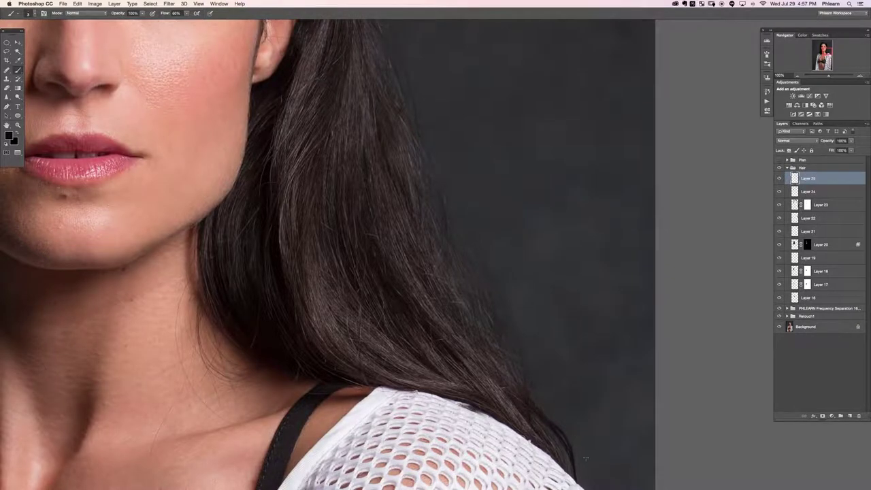
scroll(585, 458, down, 8)
scroll(585, 458, right, 4)
- Review the whole head and hair, and add a new layer above Layer 25 in the Hair group
drag(270, 192, 457, 357)
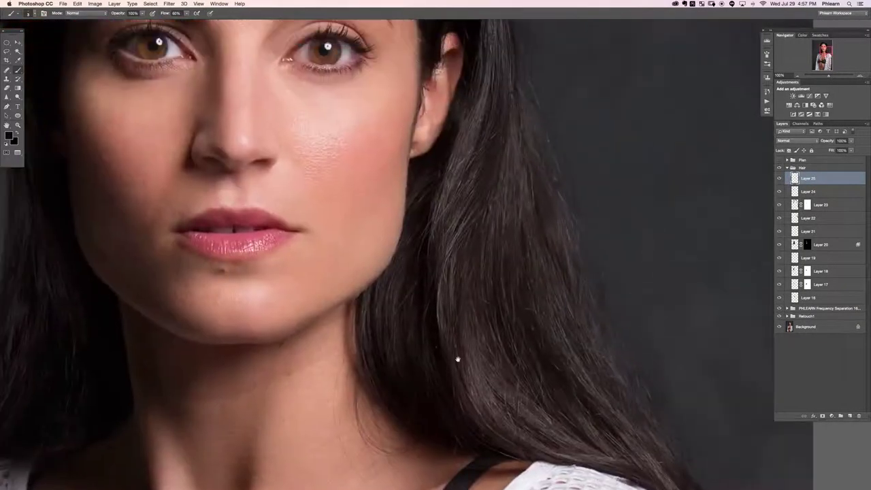
key(super+minus)
key(super+minus)
key(super+minus)
key(super+plus)
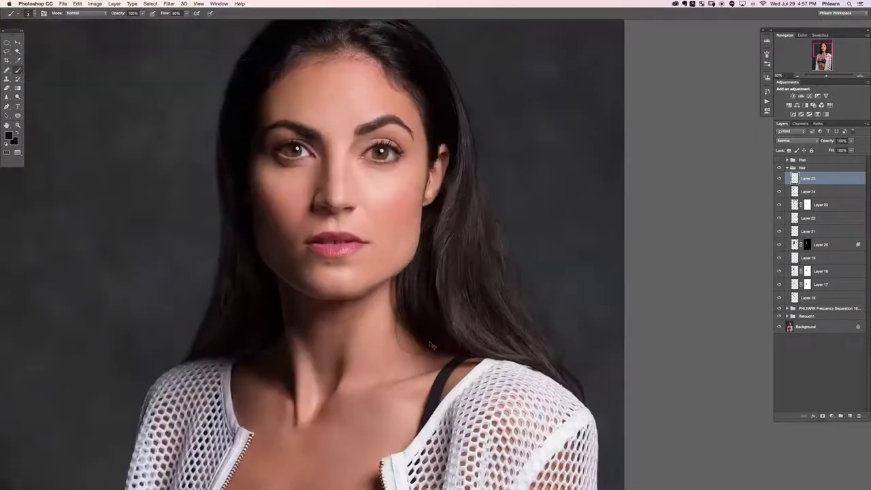
scroll(431, 342, up, 4)
scroll(430, 342, left, 4)
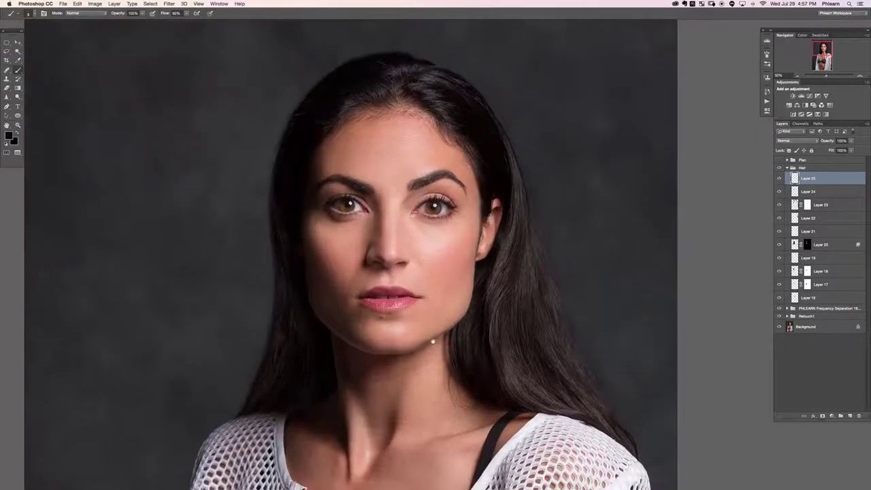
key(super+alt+shift+n)
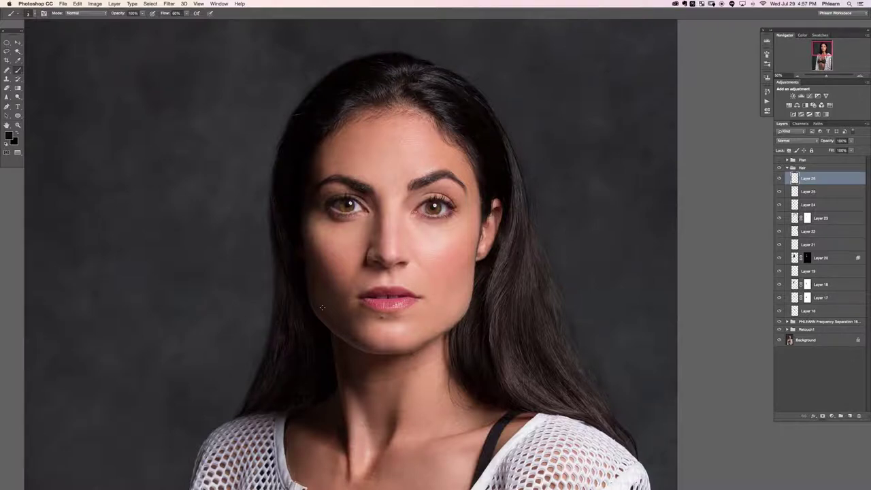
drag(355, 422, 319, 379)
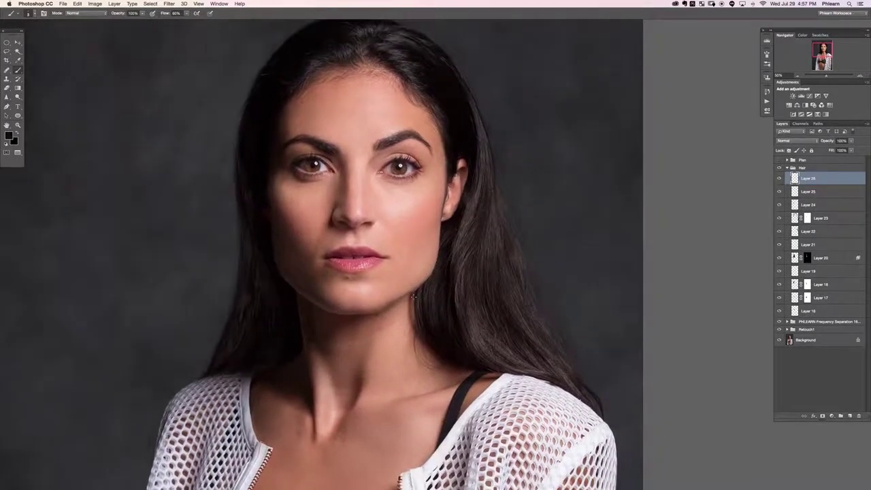
- Collapse the Hair group and toggle its visibility repeatedly to compare the hair before and after the retouching
click(791, 168)
click(786, 168)
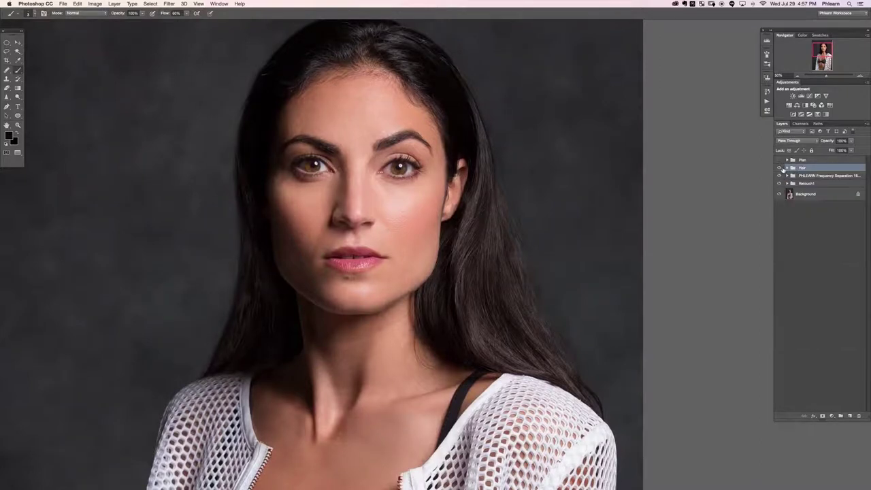
click(780, 168)
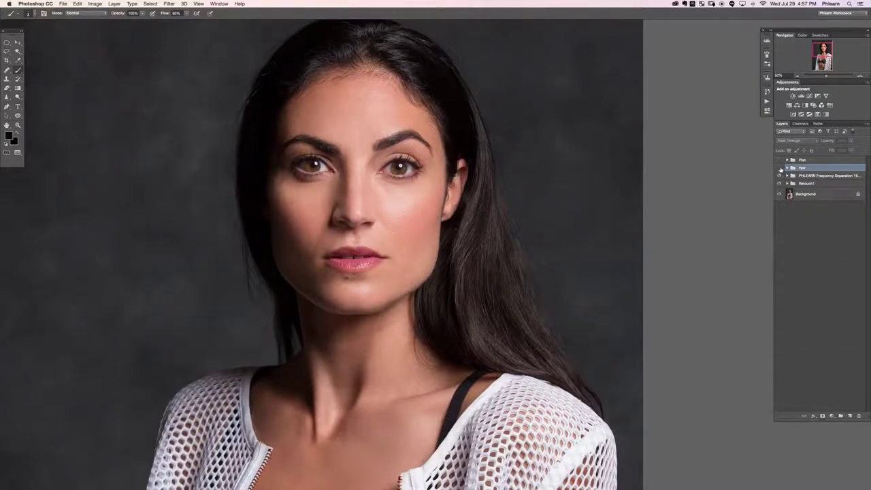
click(779, 169)
click(779, 168)
click(779, 169)
click(779, 169)
click(780, 169)
click(779, 169)
click(780, 169)
click(779, 168)
click(780, 168)
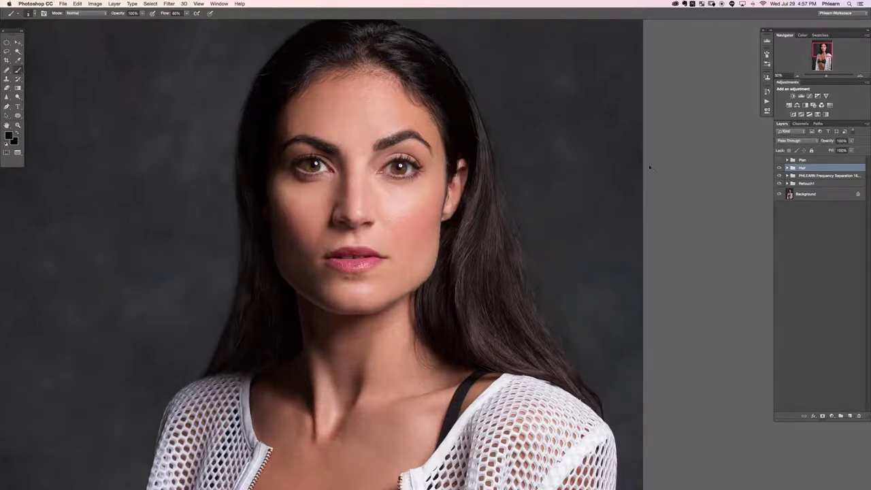
- Expand the PHLEARN Frequency Separation group and add a new layer above Layer 15 for retouching the neck
key(super+plus)
key(super+plus)
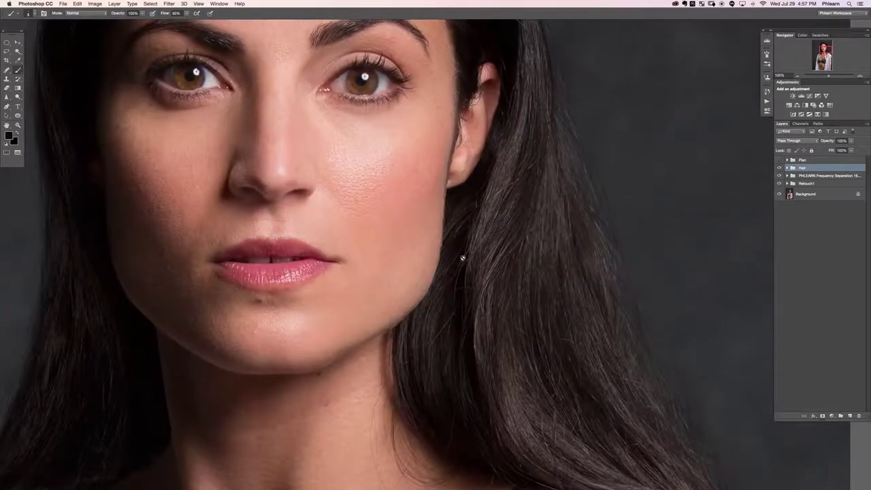
scroll(462, 257, down, 5)
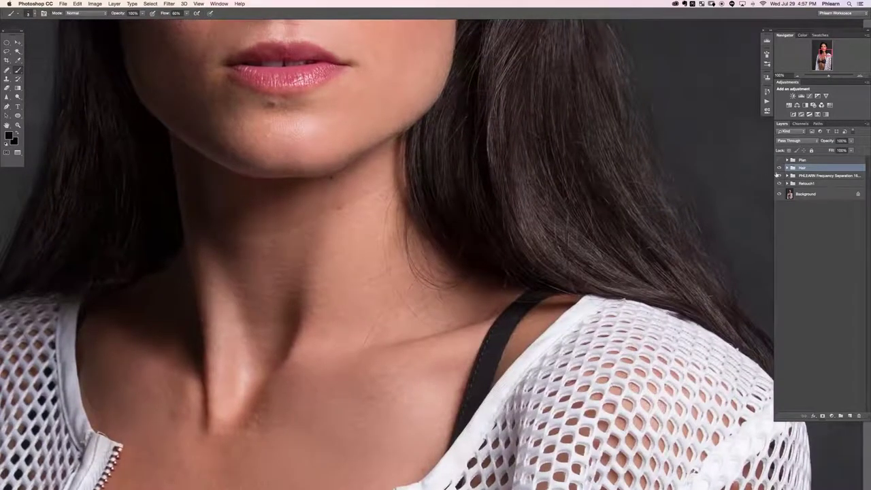
click(787, 175)
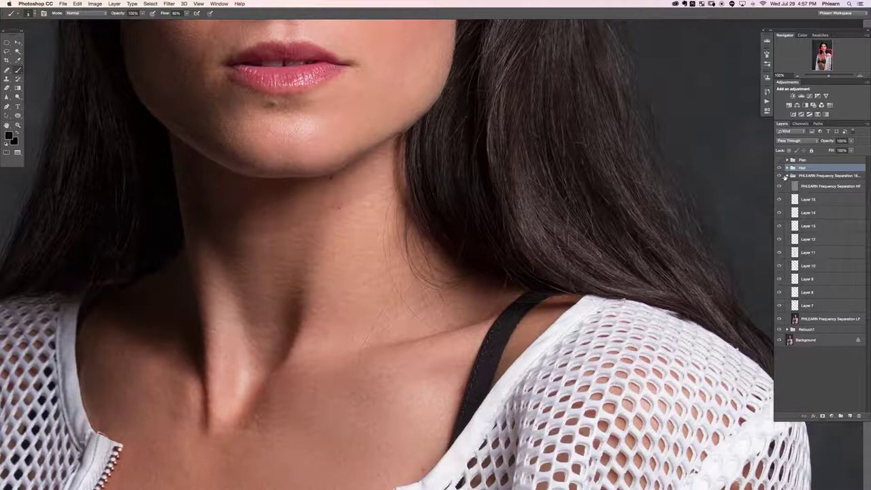
click(813, 199)
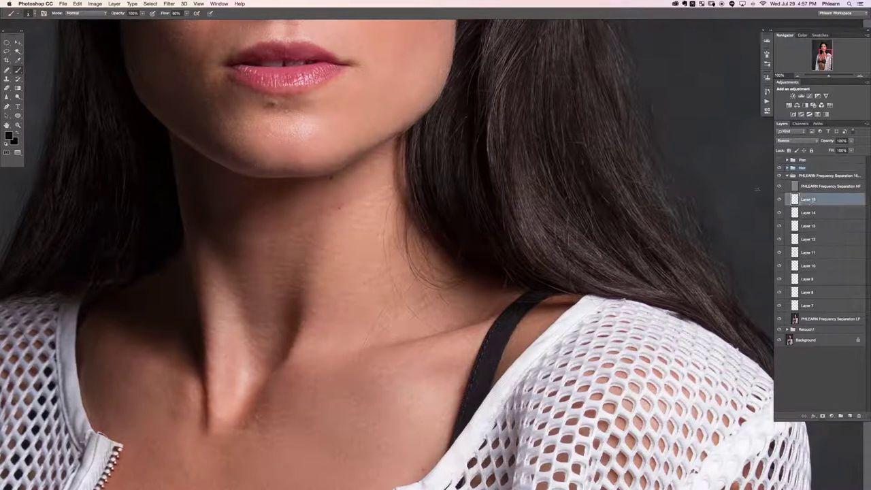
key(ctrl+alt+shift+n)
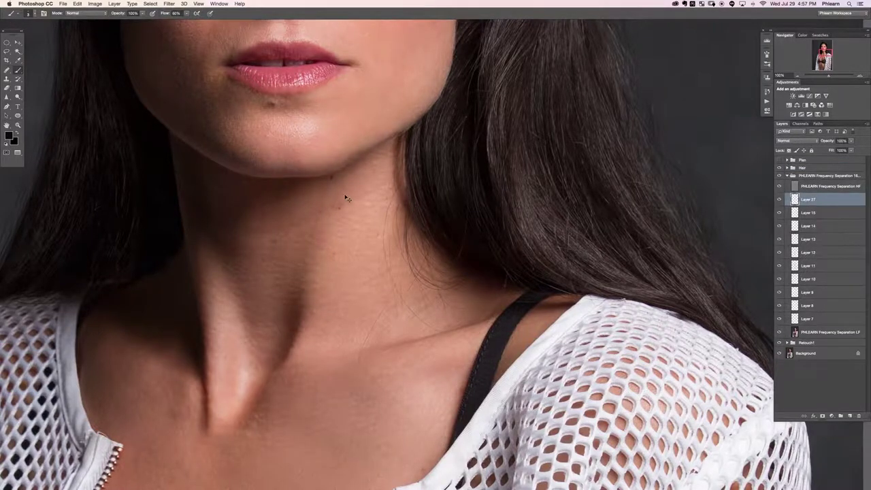
- Set the Brush to a soft 200 px tip with 0% hardness for the neck area
key(super+minus)
scroll(442, 275, right, 3)
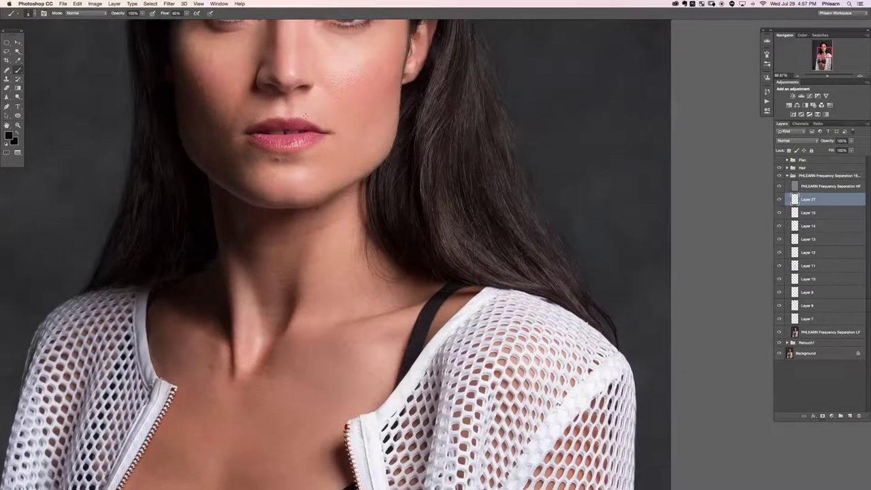
right_click(323, 250)
click(394, 315)
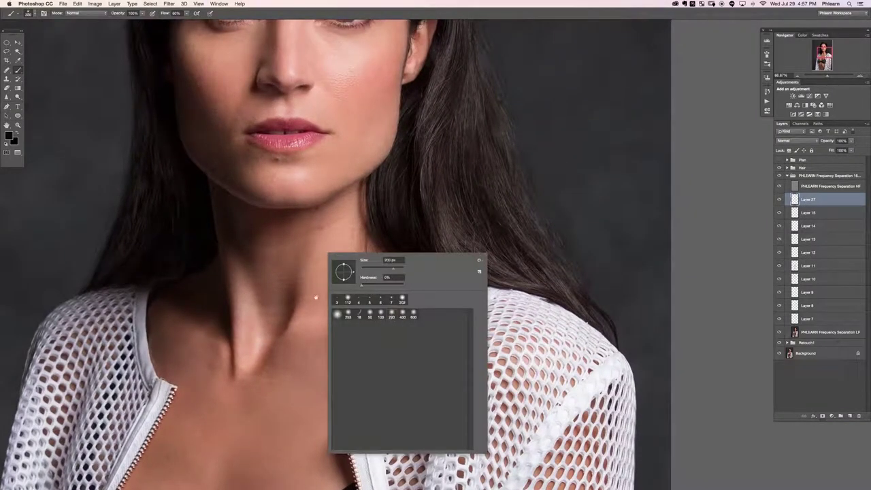
click(317, 297)
- Reduce the Brush flow to 10% and paint sampled skin tones over the shadowy hair edge on the neck
alt+click(345, 251)
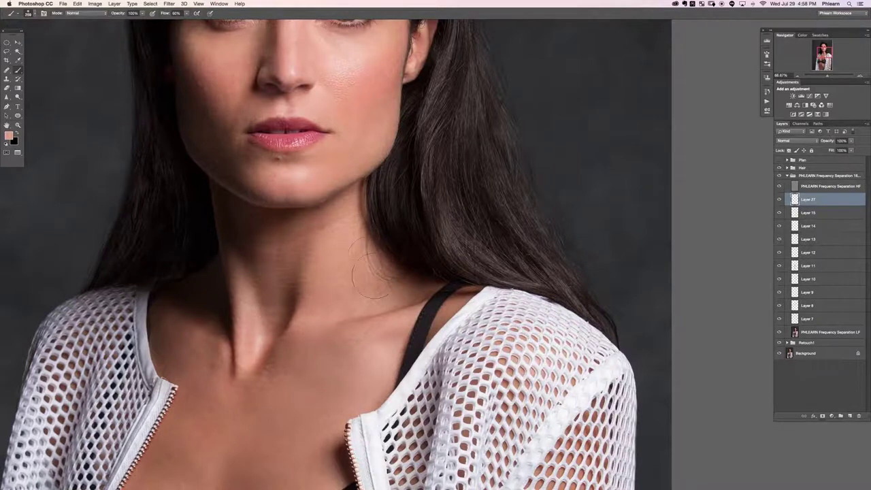
alt+click(401, 290)
key(shift+1)
alt+click(397, 285)
alt+click(366, 303)
- Hide the high-frequency layer and blend the neck tones on Layer 27 with repeatedly sampled skin colours beside the hair
click(779, 185)
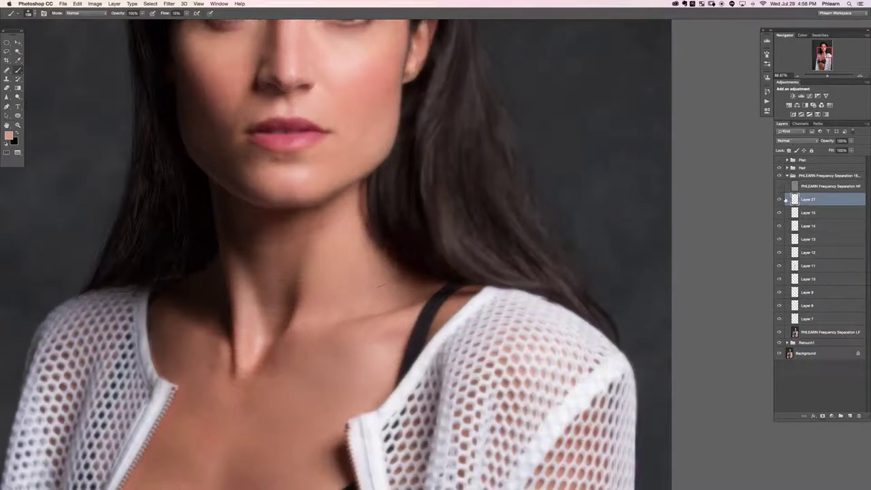
click(779, 175)
click(780, 175)
drag(358, 262, 347, 261)
scroll(358, 255, down, 2)
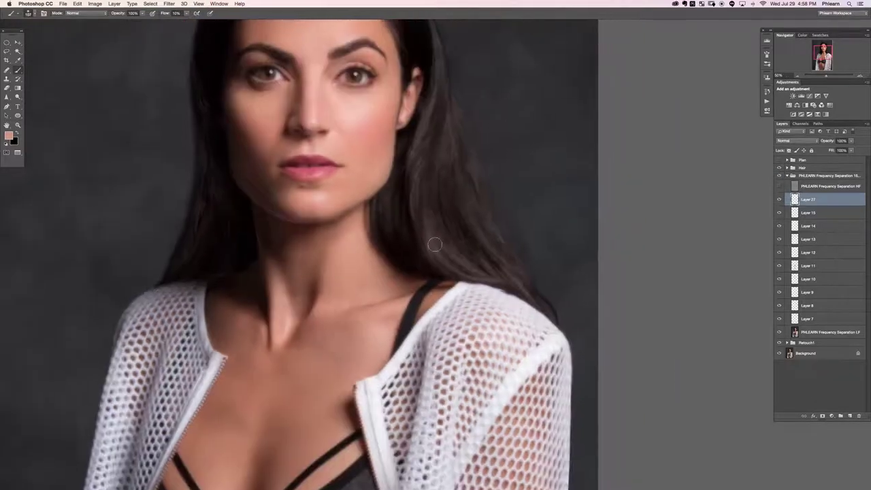
alt+click(404, 275)
alt+click(395, 272)
alt+click(398, 273)
alt+click(400, 274)
alt+click(378, 278)
- Set the PHLEARN Frequency Separation group's opacity to 100% and show its high-frequency layer again
click(780, 168)
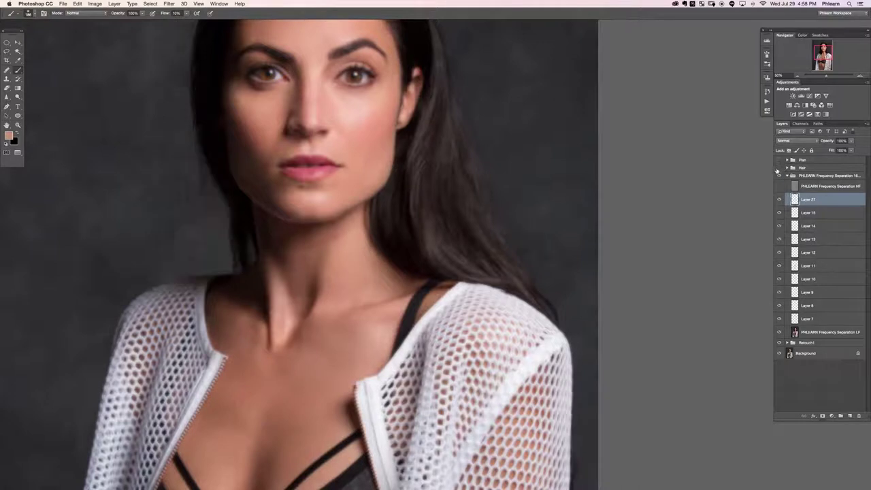
click(780, 168)
click(801, 175)
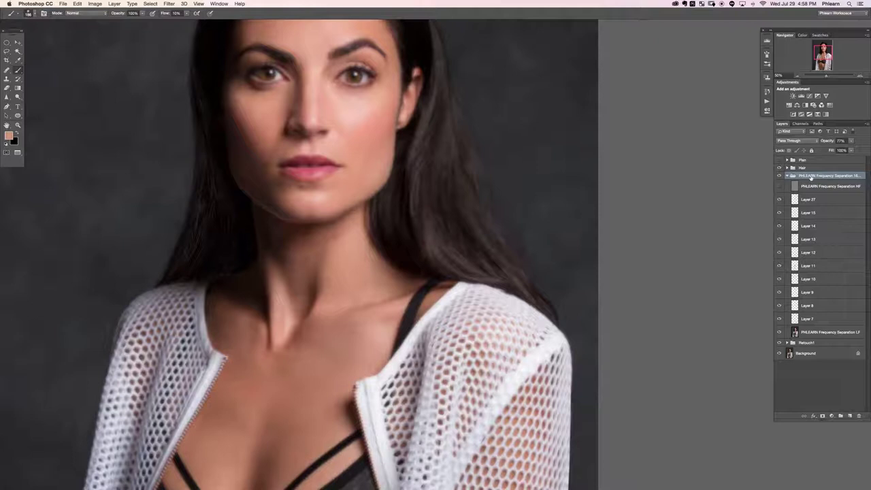
drag(831, 141, 868, 143)
key(super+equal)
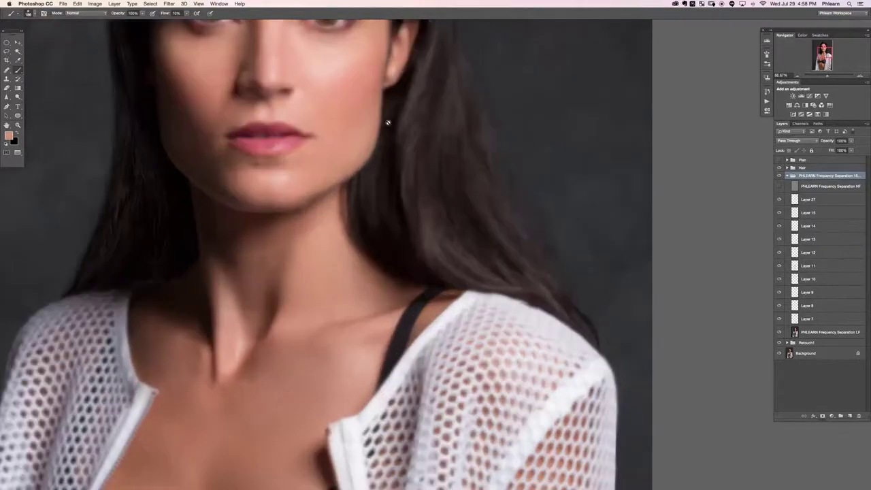
click(780, 187)
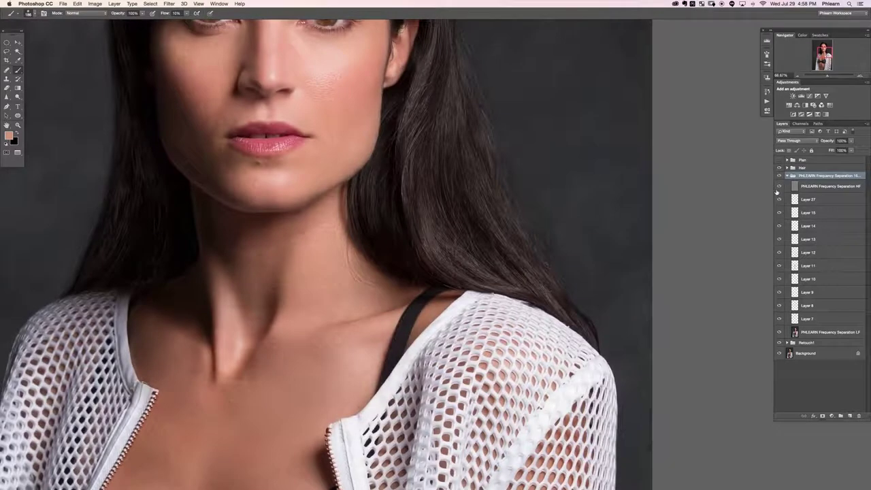
- Toggle Layer 27's visibility repeatedly to compare the neck before and after the tone painting
click(807, 187)
click(779, 186)
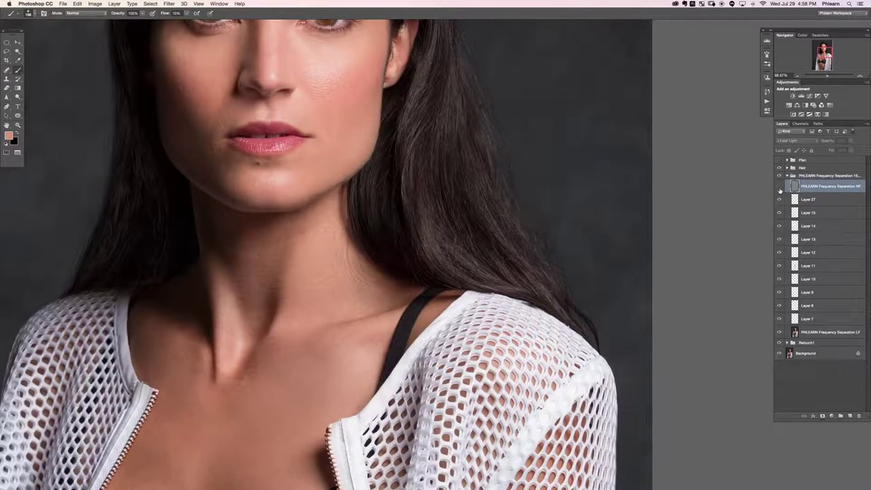
click(779, 200)
click(780, 200)
click(779, 200)
click(780, 200)
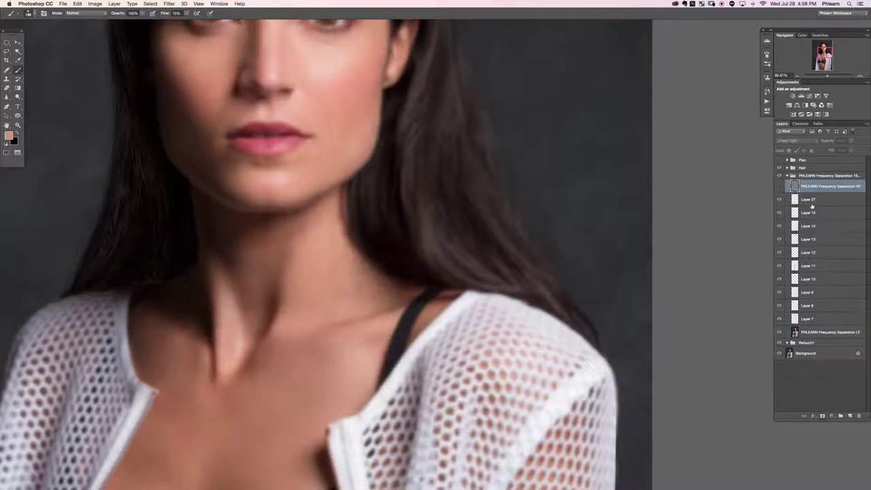
- Add a layer above Layer 27, paint a sampled dark tone where the hair meets the neck, and show the high-frequency layer
click(812, 203)
key(alt+shift+super+n)
alt+click(393, 290)
mouse_move(368, 256)
mouse_down()
mouse_move(384, 277)
mouse_move(355, 235)
mouse_move(382, 274)
mouse_move(350, 248)
mouse_up()
click(779, 186)
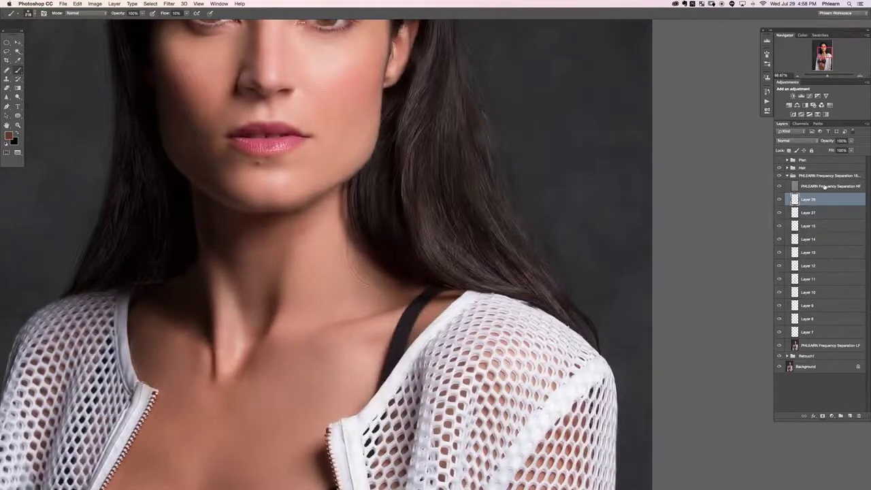
- On the high-frequency layer, use the Clone Stamp sampling Current Layer to start cleaning hair texture off the neck
click(826, 186)
key(super+plus)
key(s)
click(255, 12)
click(255, 6)
mouse_move(268, 272)
mouse_down()
mouse_move(239, 270)
mouse_move(283, 275)
mouse_move(278, 236)
mouse_up()
- Try cloning neck skin texture over the long hair beside the neck, and undo that stroke
alt+click(270, 276)
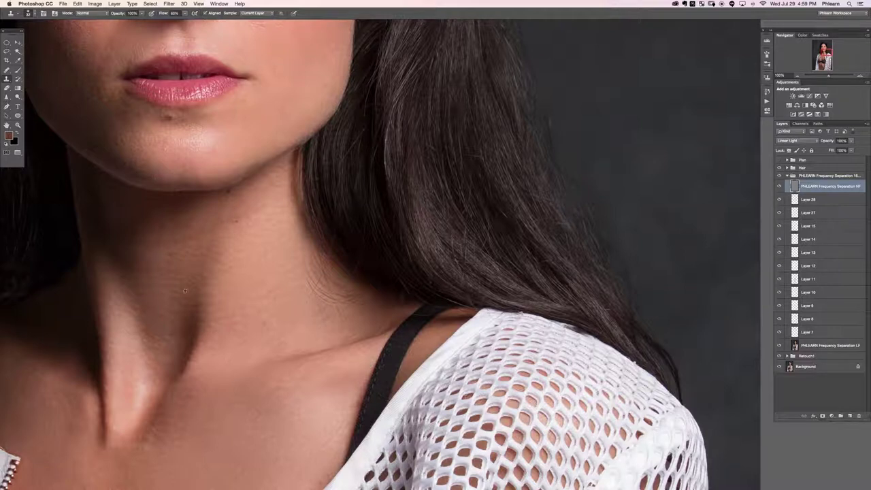
mouse_move(401, 224)
mouse_down()
mouse_move(400, 253)
mouse_move(458, 194)
mouse_move(425, 243)
mouse_move(485, 260)
mouse_move(513, 207)
mouse_move(410, 228)
mouse_move(457, 233)
mouse_move(482, 147)
mouse_move(444, 185)
mouse_move(508, 197)
mouse_move(473, 220)
mouse_move(505, 233)
mouse_move(493, 210)
mouse_up()
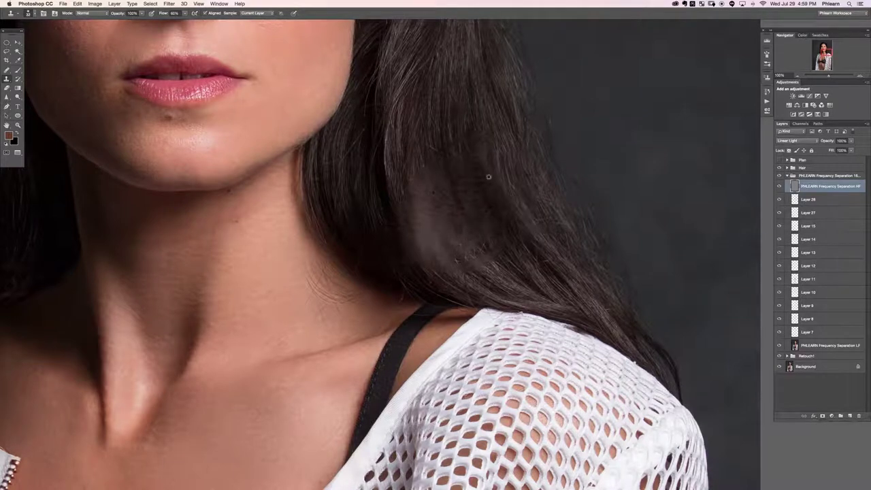
key(super+z)
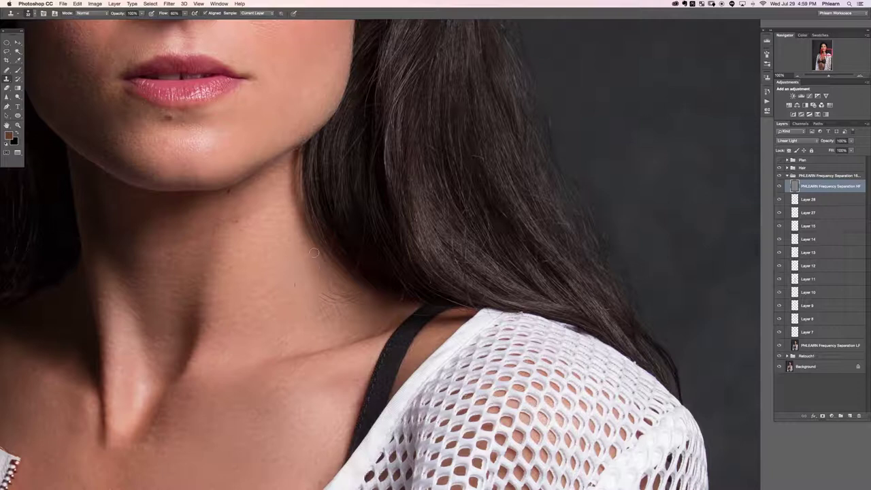
- Clone clean skin texture over the stray hairs between the neck and shoulder on the high-frequency layer
mouse_move(328, 296)
mouse_down()
mouse_move(355, 298)
mouse_move(348, 284)
mouse_up()
alt+click(271, 291)
alt+click(375, 326)
drag(373, 296, 368, 302)
drag(238, 169, 272, 140)
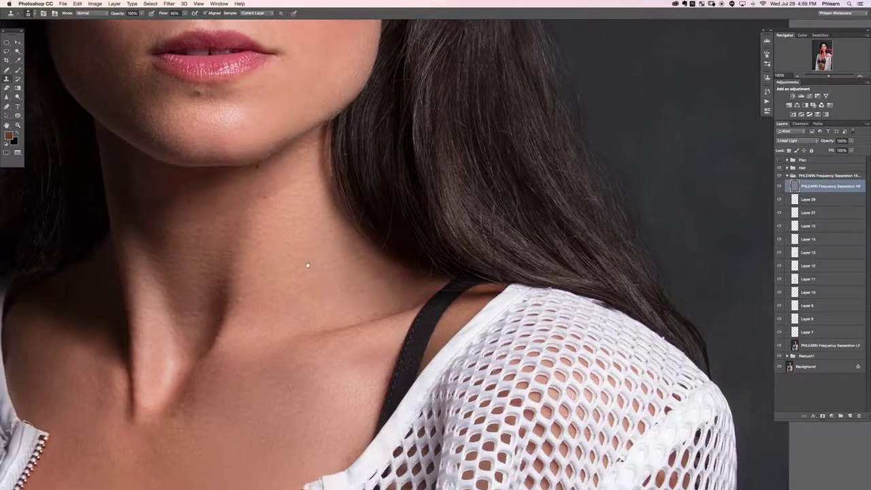
drag(328, 202, 347, 243)
- Add a layer above Layer 28 and brush sampled skin and hair-shadow tones where the neck meets the hair
key(super+minus)
key(super+minus)
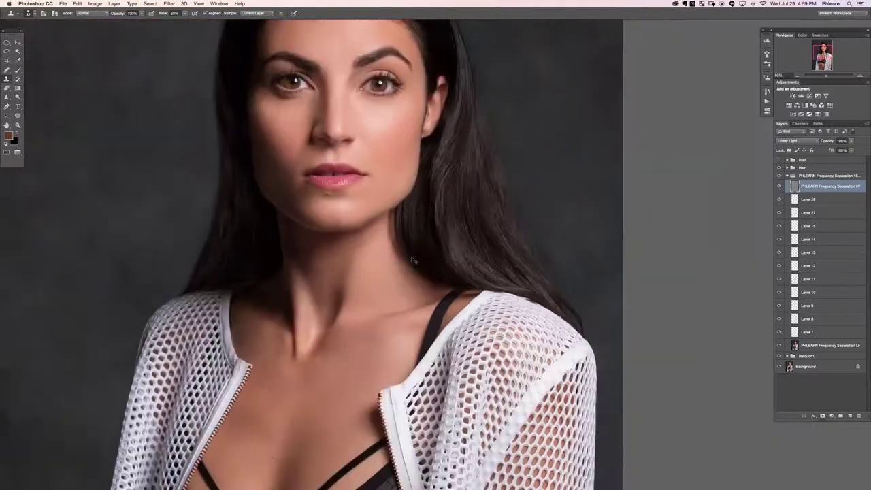
drag(630, 297, 625, 316)
click(824, 200)
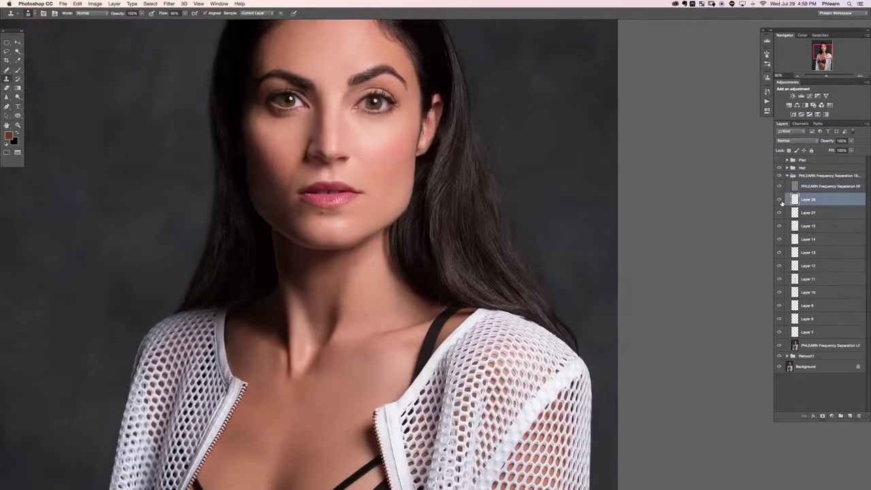
key(super+shift+alt+n)
key(b)
alt+click(395, 300)
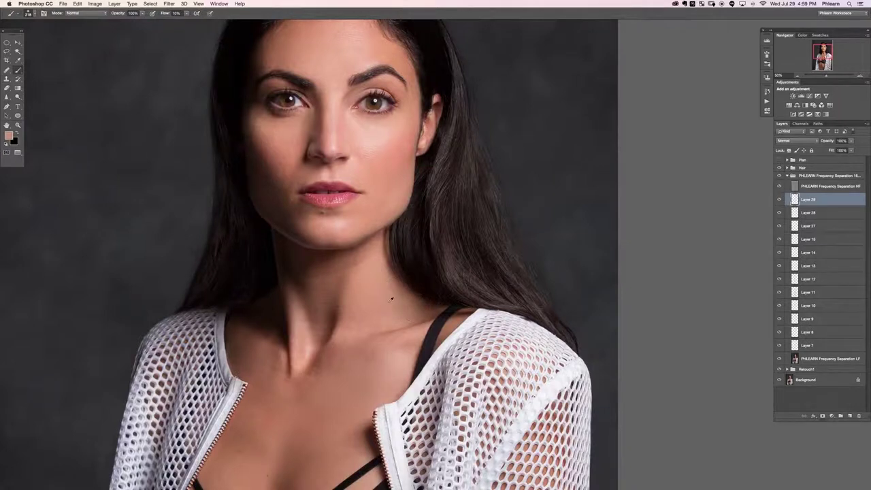
alt+click(432, 303)
- Hide the high-frequency layer, add a layer above Layer 29, and paint sampled forehead skin along the right temple hairline
mouse_move(460, 273)
mouse_down()
mouse_move(483, 219)
mouse_move(446, 231)
mouse_move(467, 409)
mouse_up()
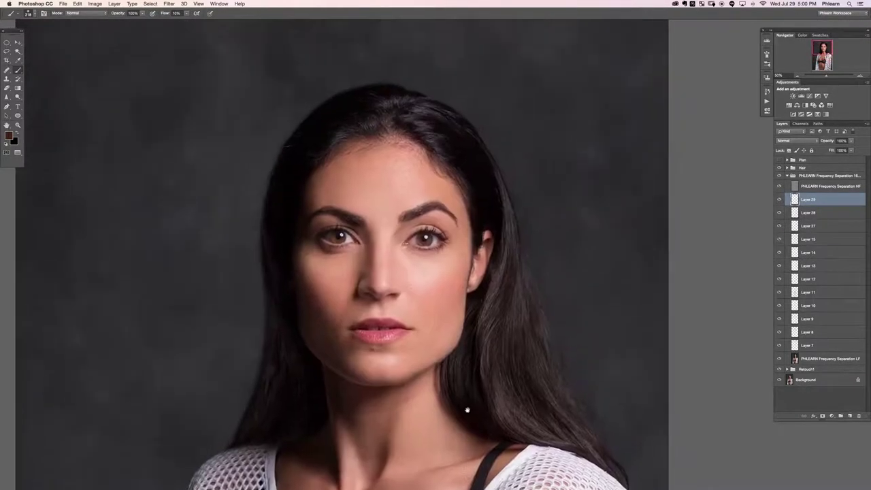
key(super+1)
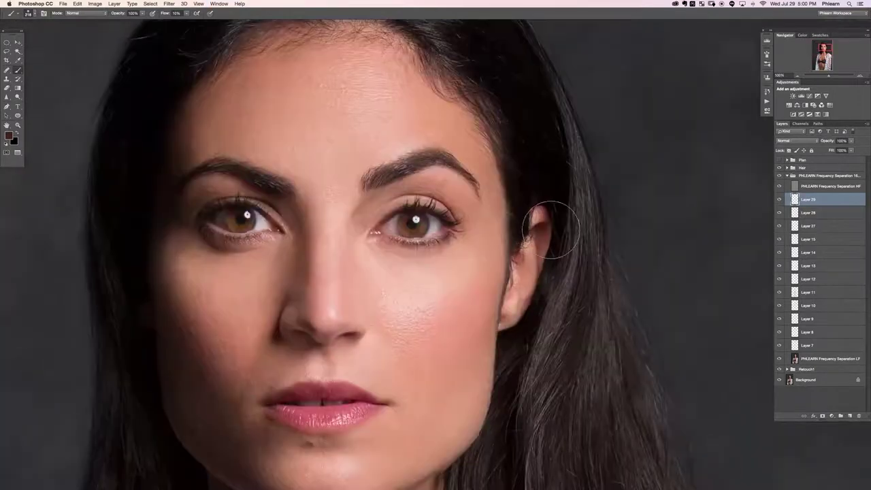
click(779, 186)
drag(366, 255, 363, 268)
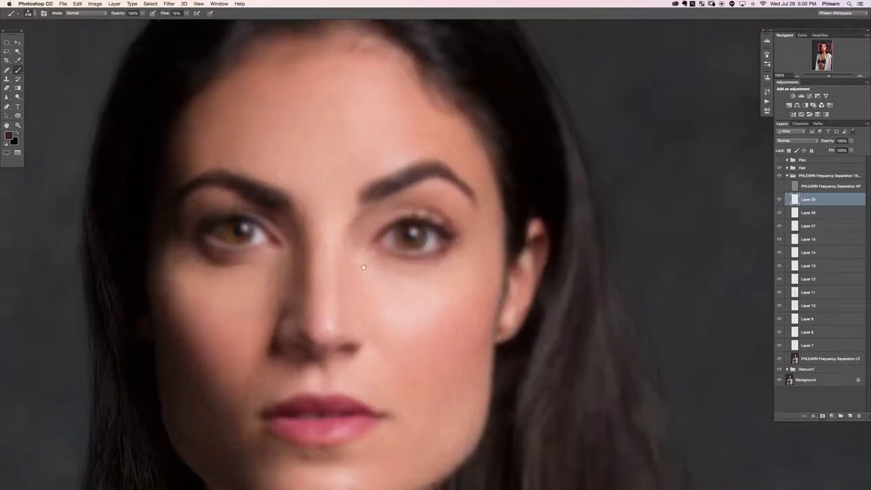
scroll(364, 266, up, 3)
key(alt+shift+super+n)
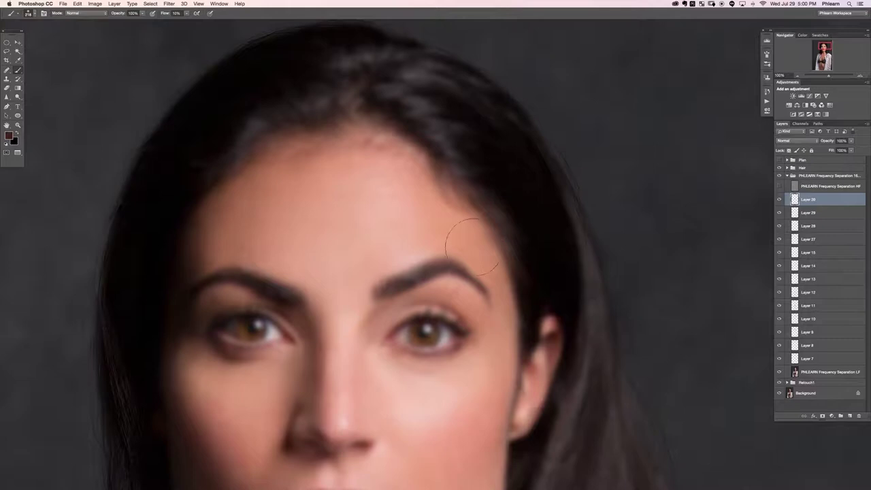
alt+click(466, 224)
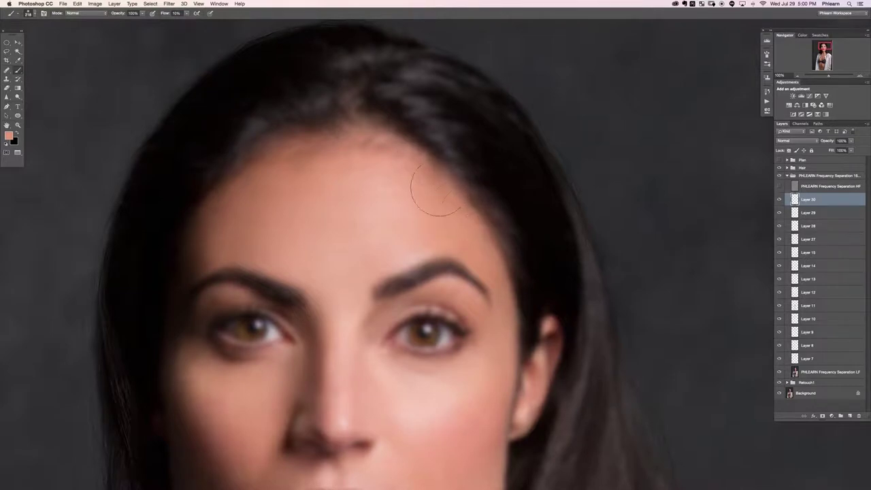
- Paint sampled forehead tones along the right and upper hairline to even out the edge, undoing the last stroke
key(super+minus)
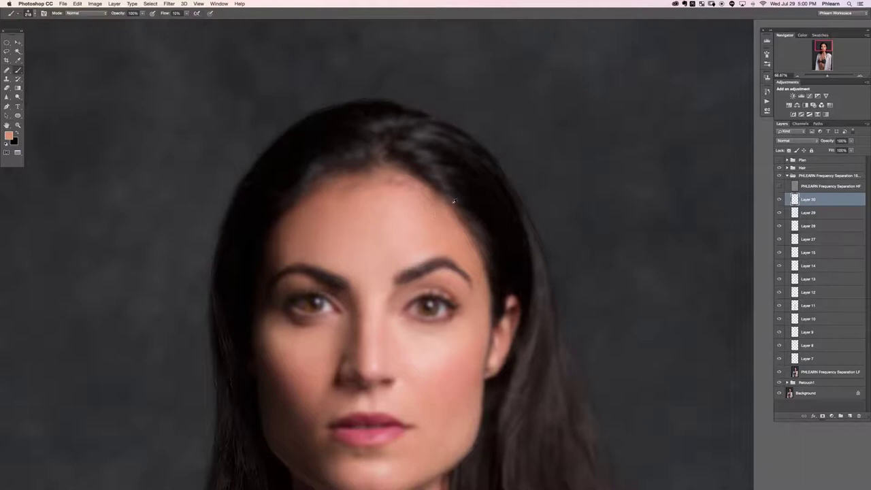
alt+click(436, 198)
alt+click(425, 209)
alt+click(400, 190)
alt+click(370, 190)
alt+click(355, 190)
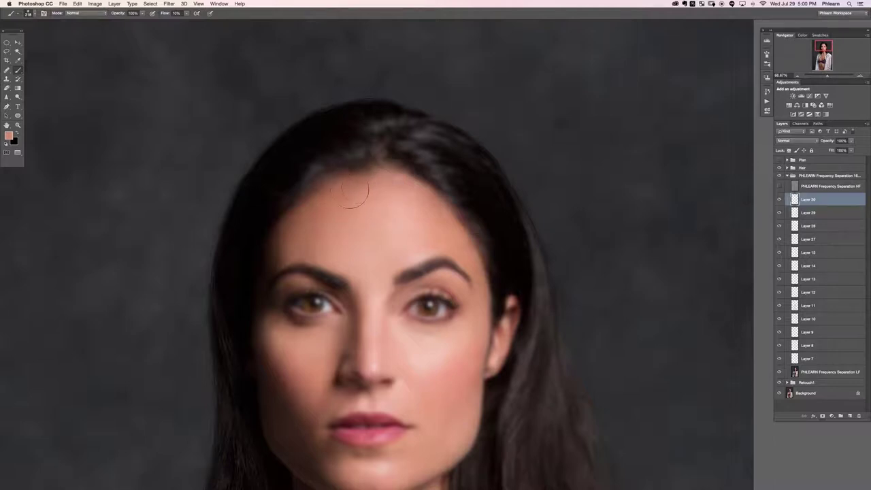
alt+click(360, 191)
mouse_move(363, 186)
mouse_down()
mouse_move(342, 210)
mouse_move(343, 224)
mouse_move(382, 202)
mouse_up()
key(super+z)
- Smooth the left side of the forehead hairline on Layer 30 with repeatedly sampled skin and hair-edge tones
key(super+minus)
scroll(435, 211, down, 1)
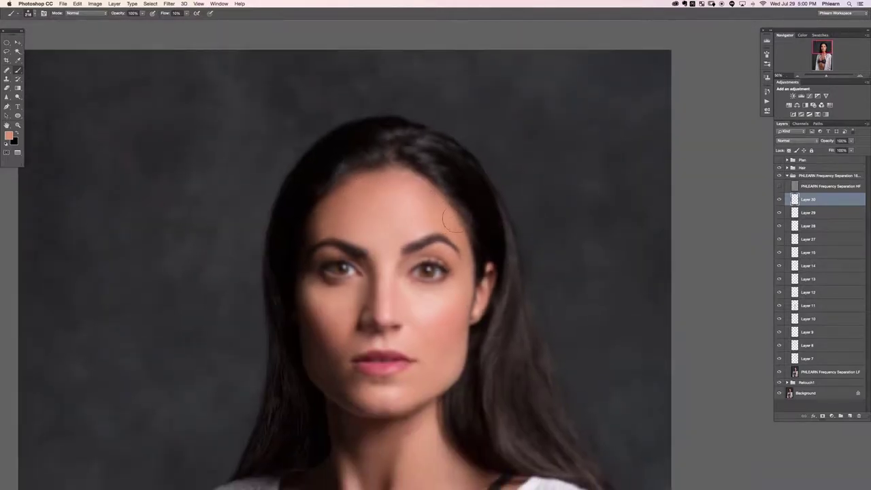
alt+click(336, 193)
alt+click(350, 190)
mouse_move(342, 187)
mouse_down()
mouse_move(348, 182)
mouse_move(331, 204)
mouse_up()
alt+click(323, 198)
alt+click(341, 194)
alt+click(354, 187)
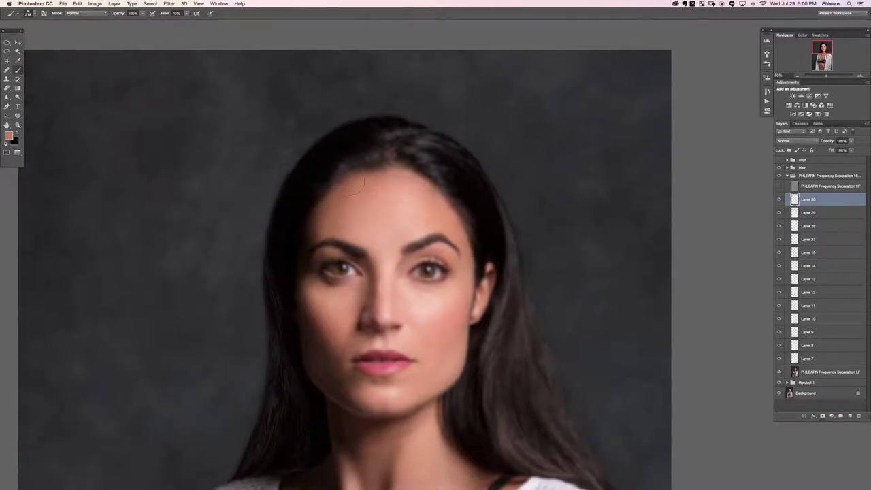
drag(338, 193, 318, 219)
alt+click(323, 205)
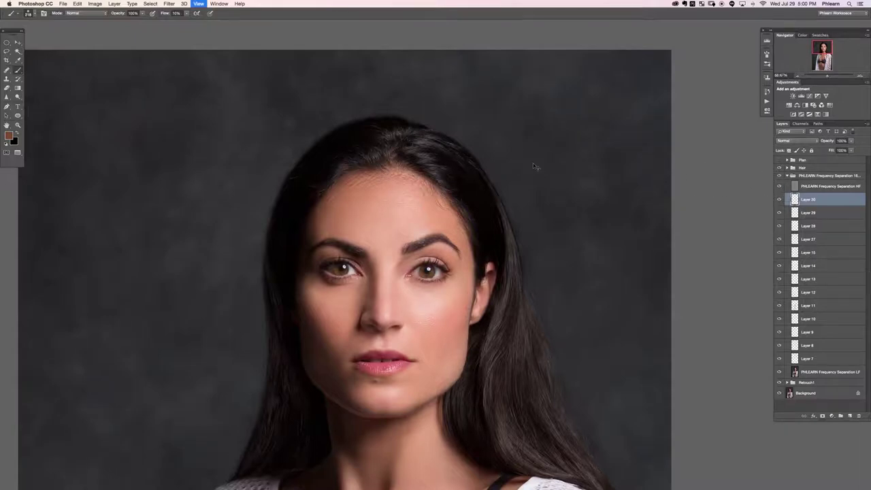
- On the high-frequency layer, clone clean skin texture over the stray hairs along the right side of the forehead hairline
key(super+plus)
key(super+plus)
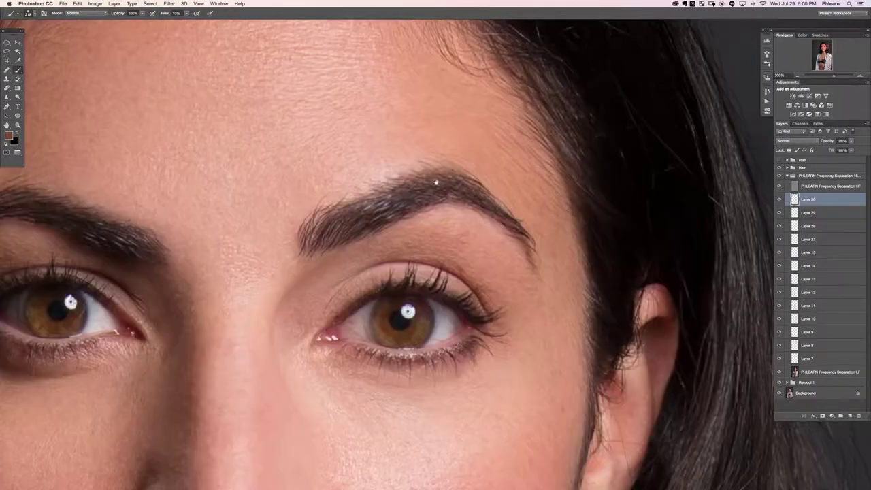
scroll(535, 166, up, 5)
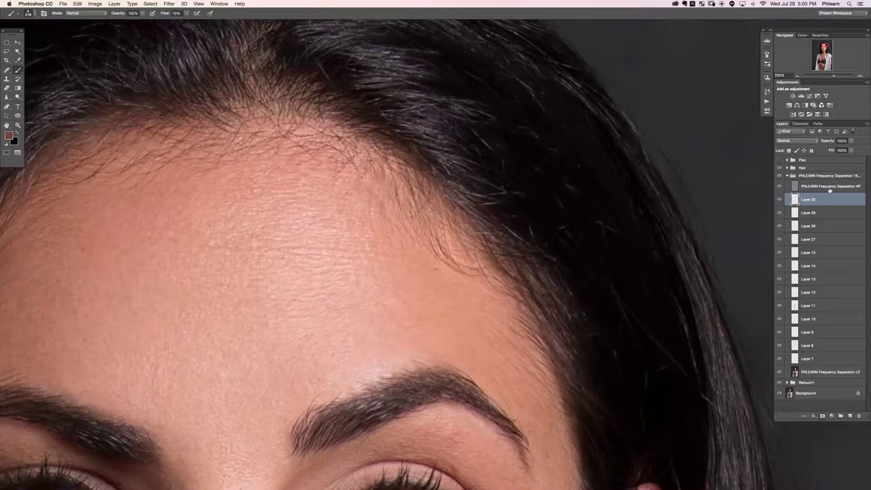
click(829, 188)
key(s)
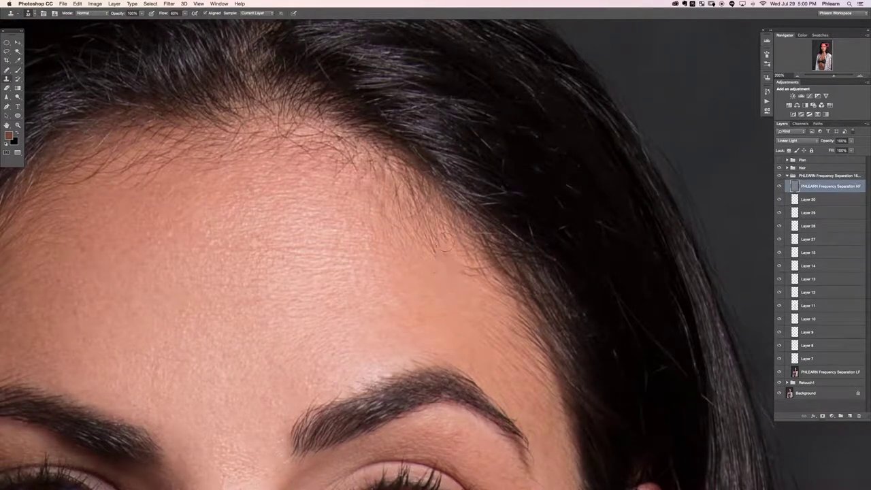
mouse_move(476, 267)
mouse_down()
mouse_move(455, 244)
mouse_move(450, 251)
mouse_move(446, 232)
mouse_move(428, 215)
mouse_move(444, 190)
mouse_move(429, 229)
mouse_move(419, 225)
mouse_move(404, 200)
mouse_up()
drag(396, 161, 383, 165)
alt+click(335, 218)
mouse_move(409, 243)
mouse_down()
mouse_move(410, 230)
mouse_move(396, 247)
mouse_move(406, 233)
mouse_up()
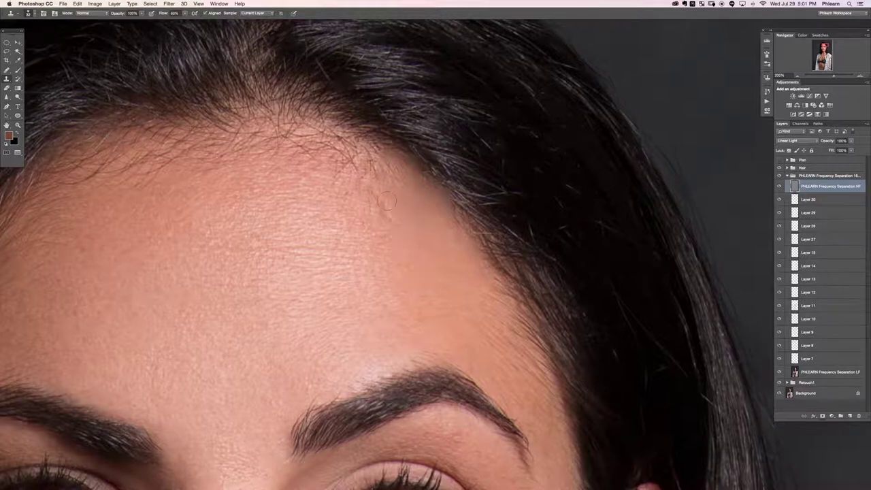
mouse_move(367, 189)
mouse_down()
mouse_move(373, 167)
mouse_move(329, 147)
mouse_move(347, 166)
mouse_up()
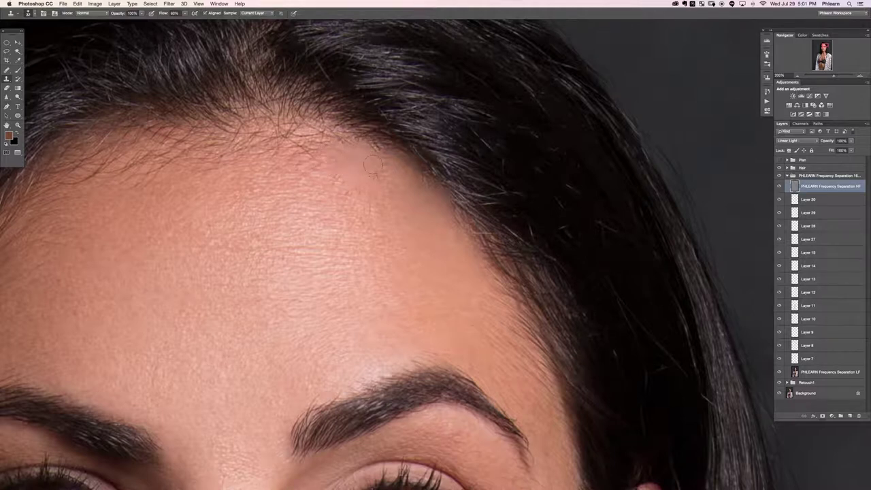
- Clone sampled forehead texture over the fine stray hairs below the centre of the hairline
alt+click(243, 181)
mouse_move(346, 186)
mouse_down()
mouse_move(369, 173)
mouse_move(320, 173)
mouse_move(381, 181)
mouse_move(341, 204)
mouse_move(376, 228)
mouse_move(348, 208)
mouse_up()
alt+click(317, 210)
alt+click(289, 192)
mouse_move(307, 178)
mouse_down()
mouse_move(339, 163)
mouse_move(335, 179)
mouse_up()
alt+click(269, 190)
drag(291, 159, 298, 154)
- Clone away the stray hairs along the left side of the forehead hairline and check the whole face
scroll(344, 229, left, 5)
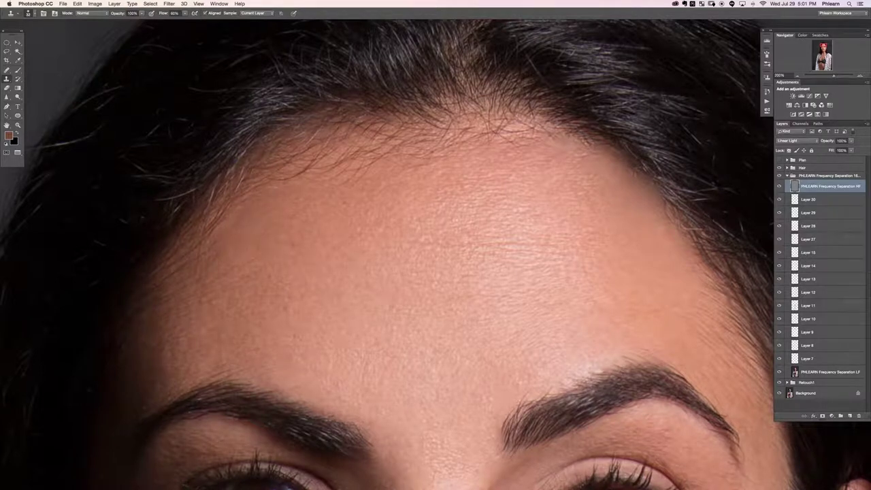
mouse_move(217, 217)
mouse_down()
mouse_move(196, 230)
mouse_move(188, 265)
mouse_up()
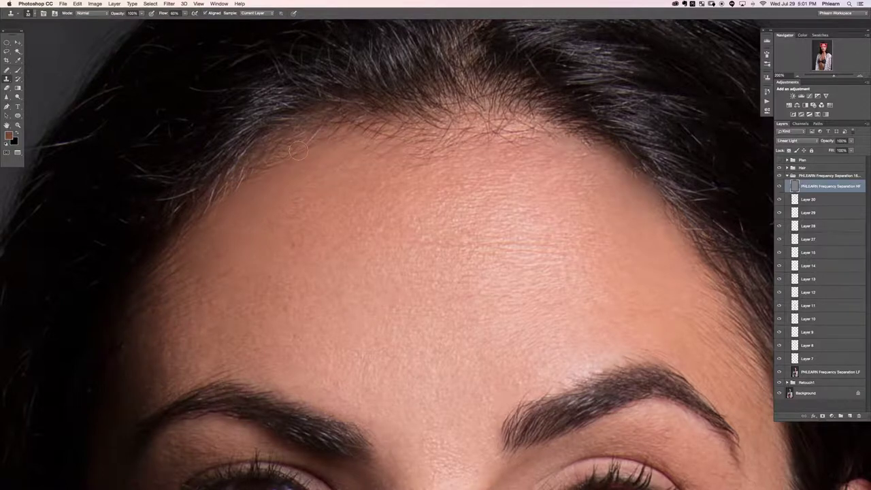
key(super+minus)
key(super+minus)
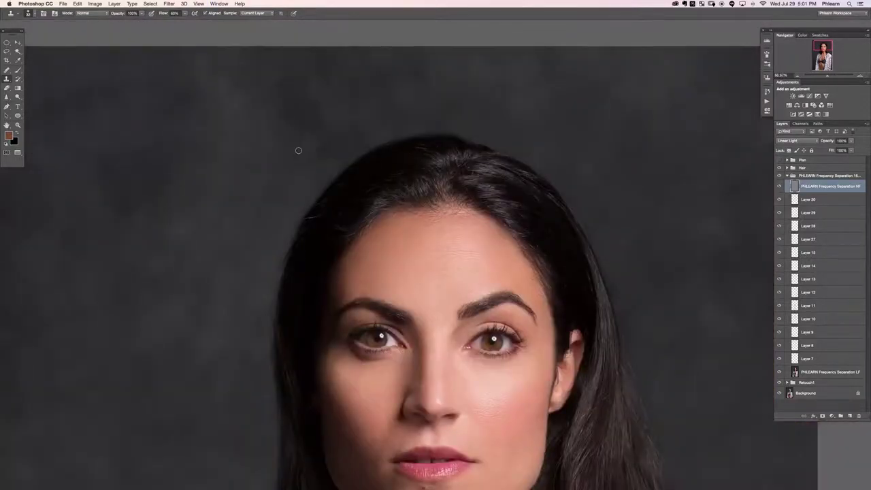
- Compare the forehead hairline with and without the high-frequency layer and Layer 30, and examine its right side up close
drag(437, 292, 354, 280)
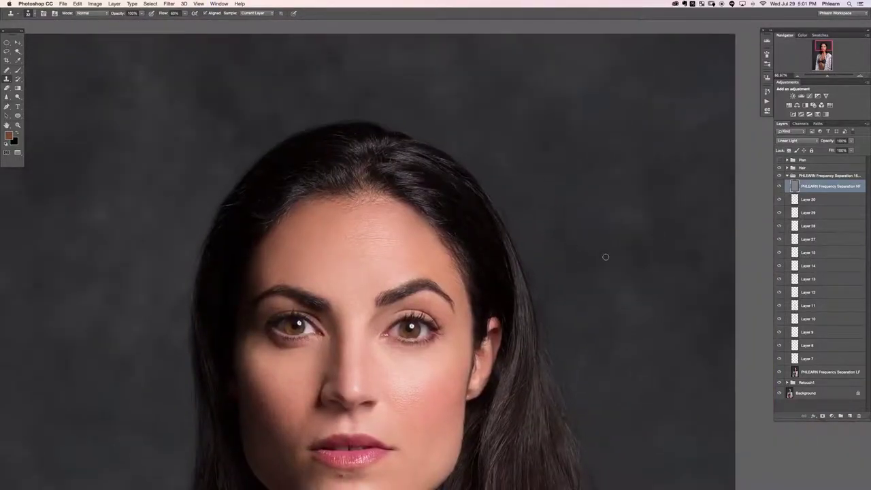
click(787, 200)
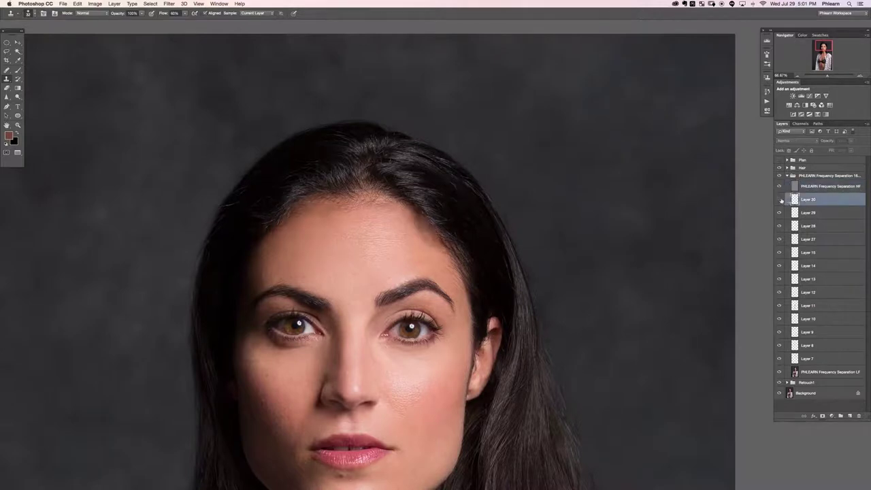
click(779, 199)
click(778, 186)
click(779, 186)
click(779, 186)
click(779, 186)
click(778, 199)
click(779, 200)
click(778, 199)
key(super+plus)
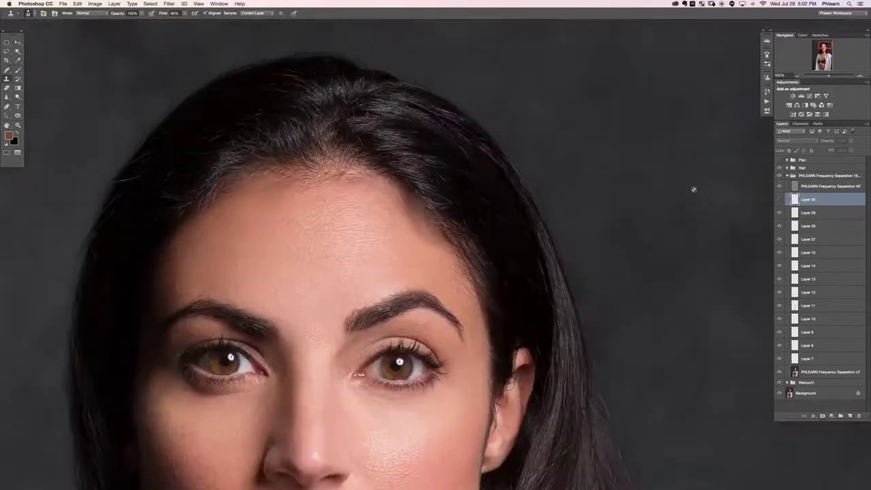
click(778, 200)
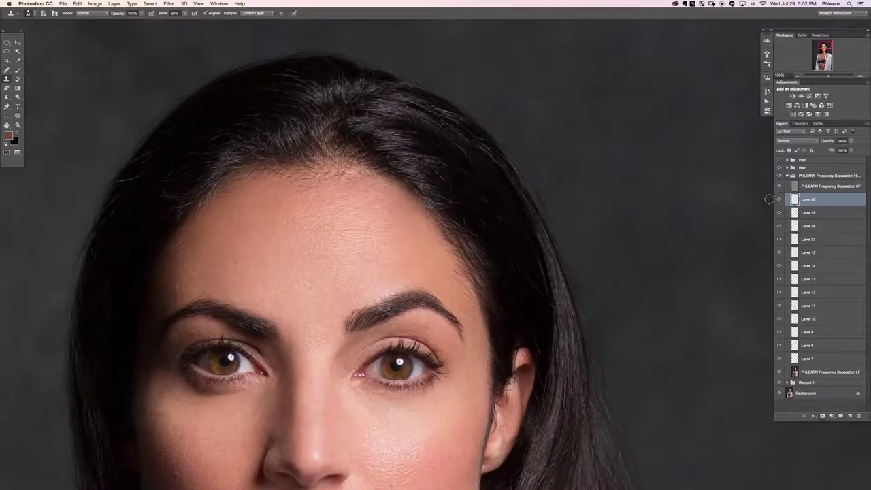
key(super+plus)
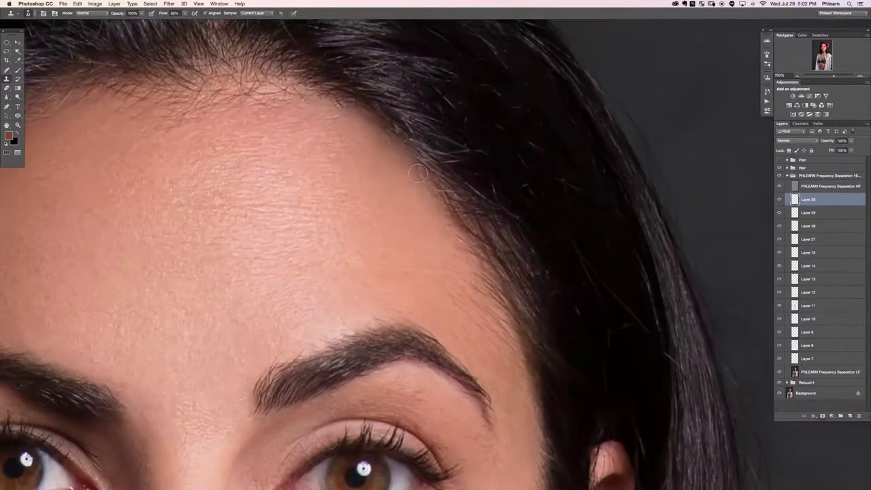
scroll(446, 233, up, 1)
scroll(446, 233, up, 1)
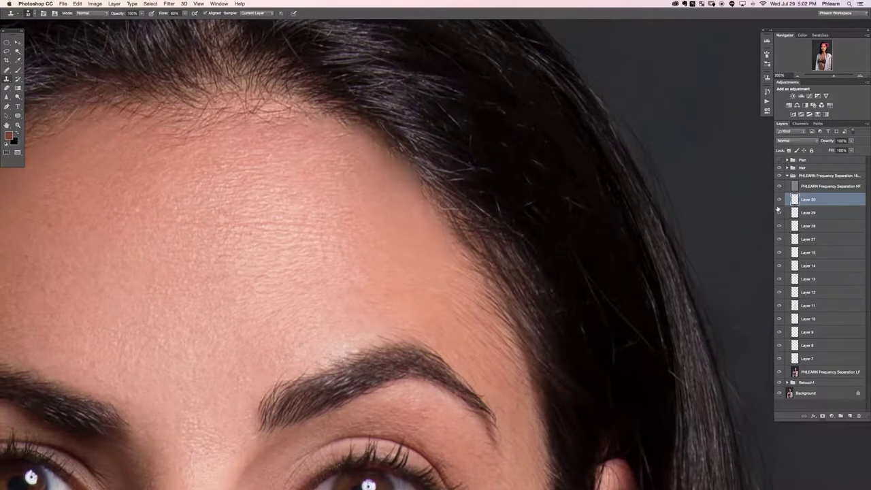
- Add a new layer above Layer 30 and paint sampled skin tones along the right side of the forehead hairline
key(super+minus)
key(super+minus)
key(super+alt+shift+n)
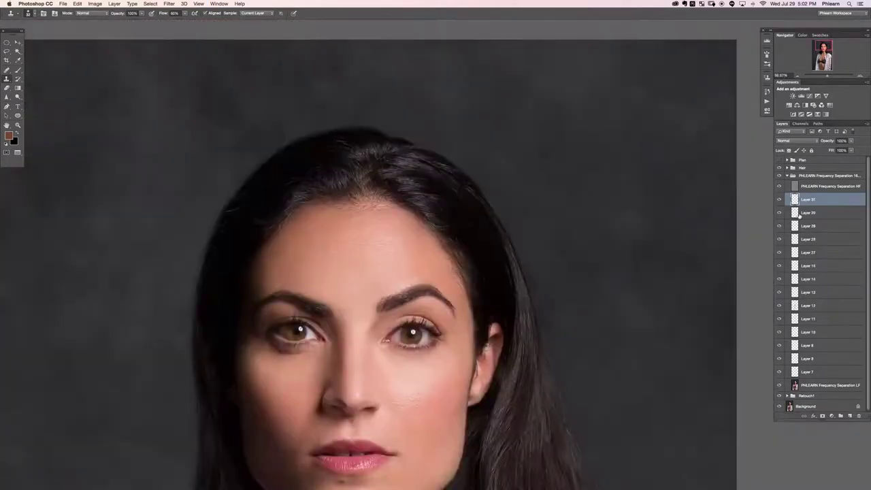
key(b)
drag(423, 235, 431, 237)
alt+click(444, 258)
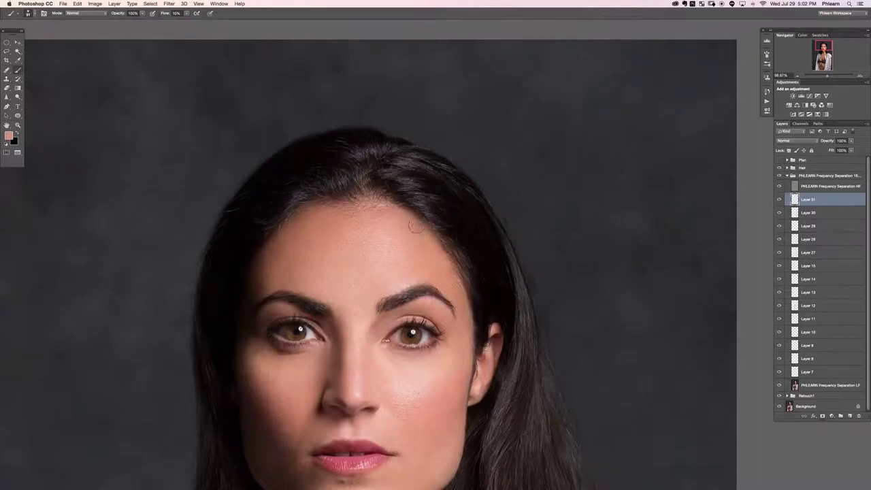
drag(403, 226, 421, 254)
alt+click(400, 215)
key(super+plus)
key(super+plus)
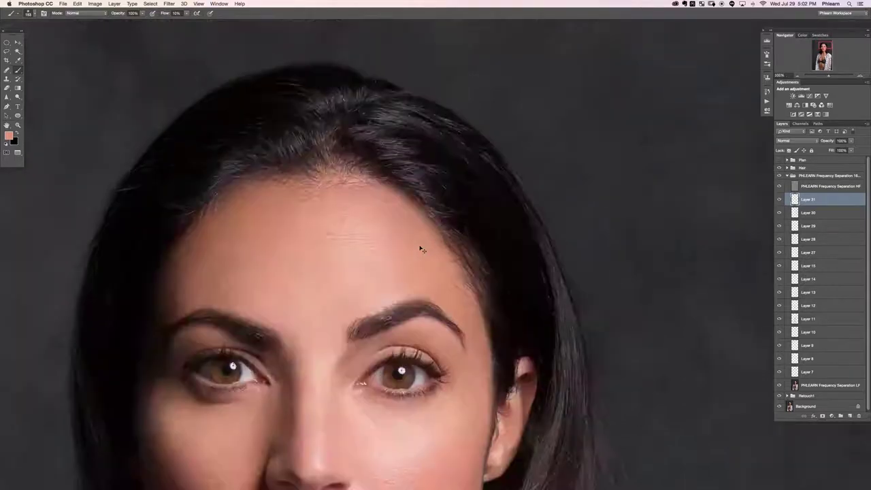
drag(382, 228, 394, 261)
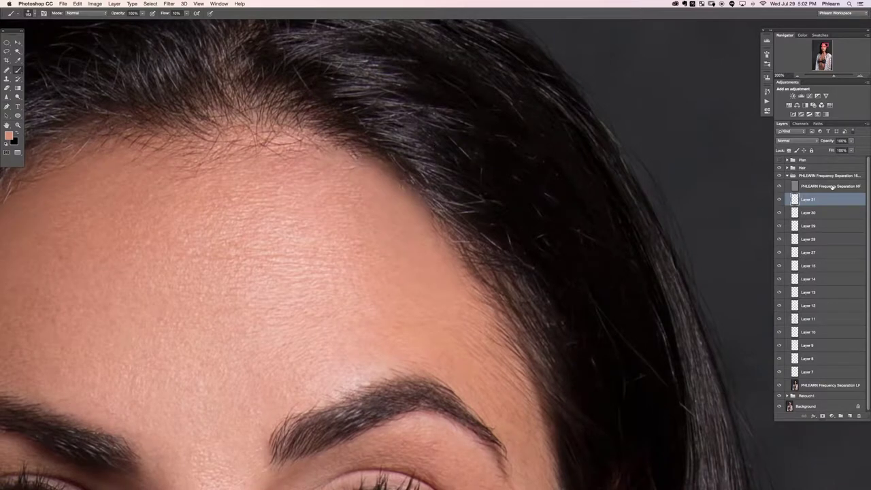
- Add a new layer atop the Hair group and clone a patch of the right temple hairline onto it, sampling the layers below
click(831, 187)
click(786, 168)
click(823, 178)
key(s)
key(super+alt+shift+n)
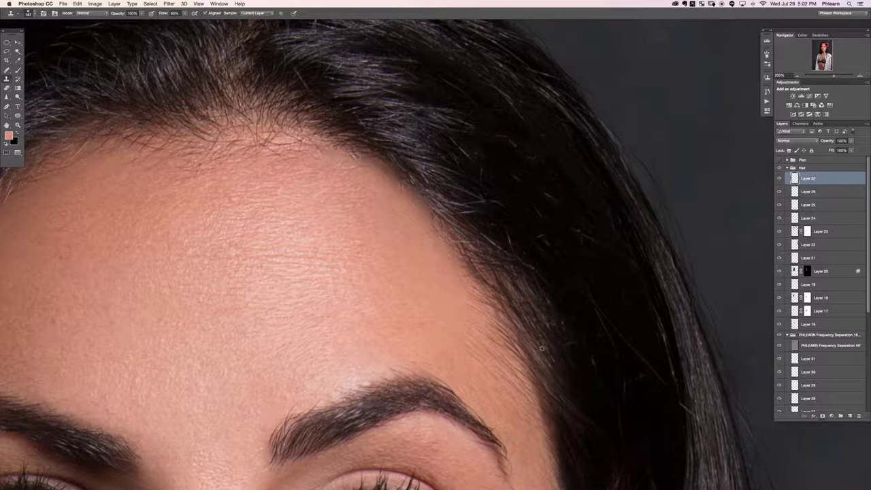
click(255, 13)
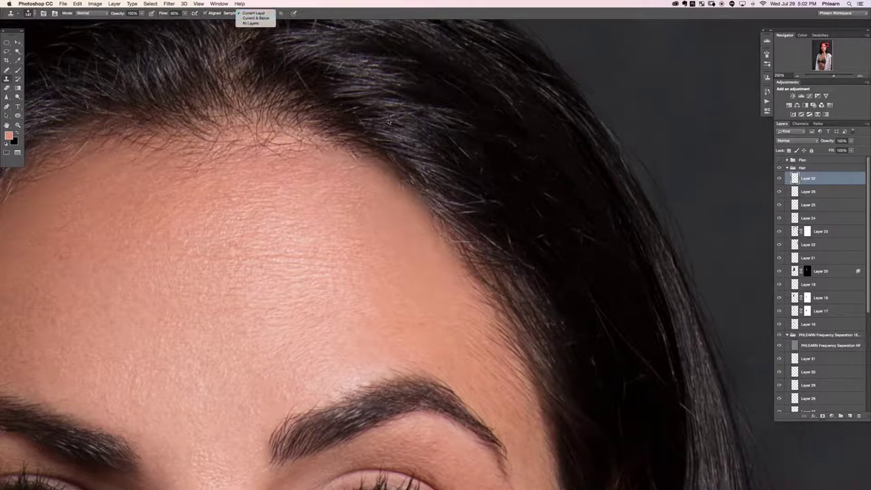
click(255, 20)
mouse_move(477, 235)
mouse_down()
mouse_move(478, 204)
mouse_move(501, 214)
mouse_move(431, 61)
mouse_move(530, 273)
mouse_move(478, 122)
mouse_move(425, 41)
mouse_move(500, 151)
mouse_up()
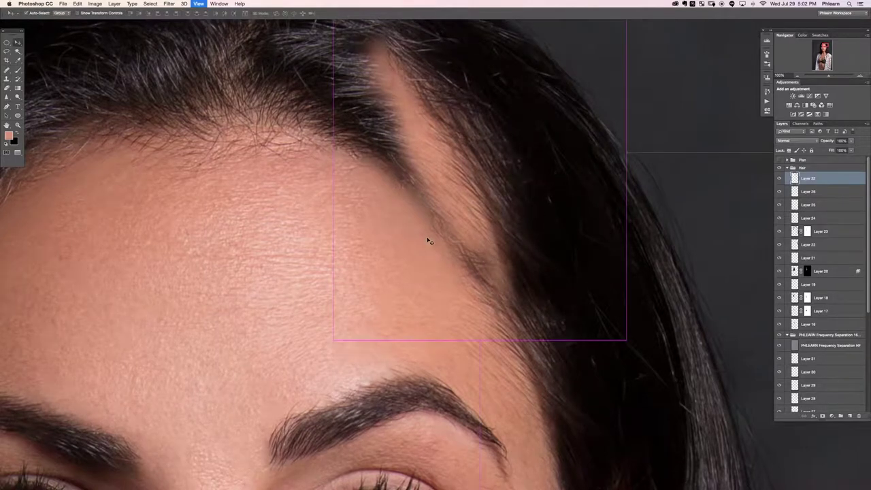
- Isolate the cloned hairline patch over the backdrop, set its blend mode to Darken and move it back over the right hairline
key(super+0)
drag(357, 210, 555, 182)
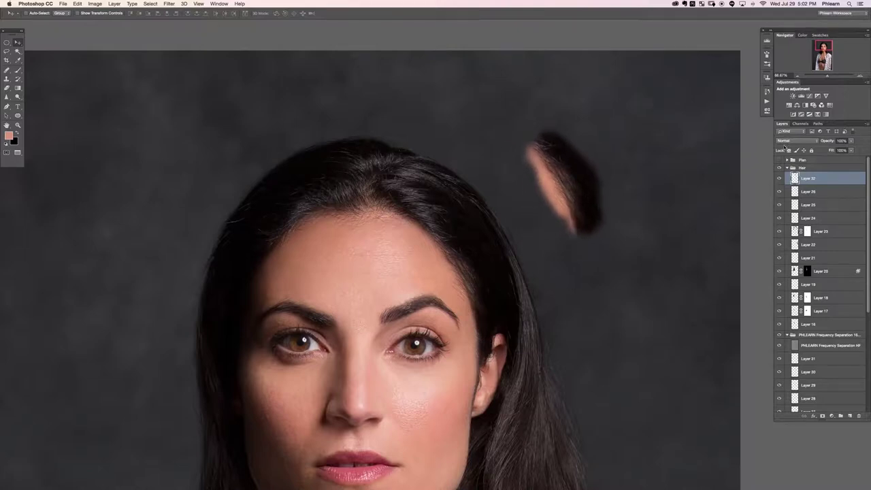
click(792, 141)
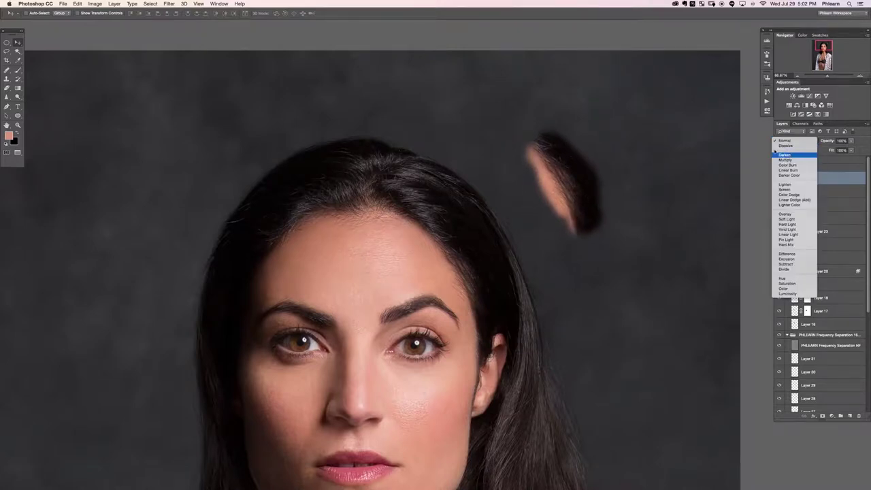
click(789, 153)
drag(579, 189, 463, 235)
- Rotate and reposition the cloned patch so its hairs follow the right side of the forehead hairline
key(super+t)
drag(500, 331, 470, 260)
key(Return)
key(super+t)
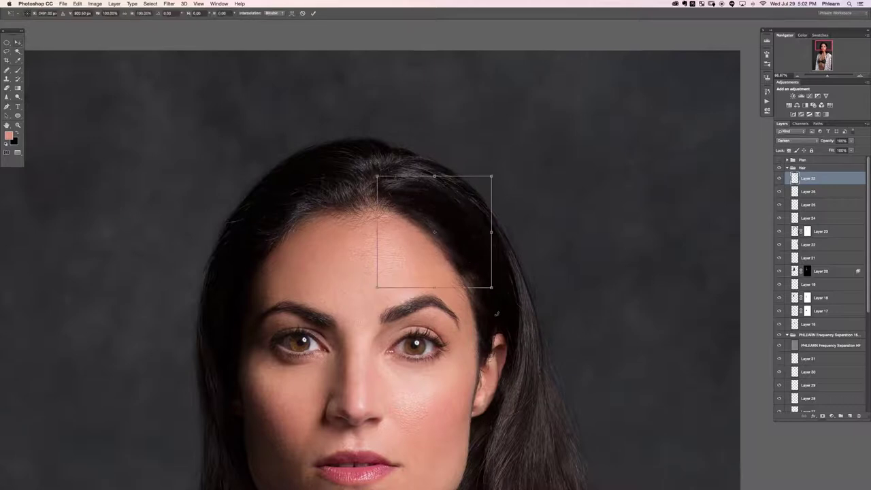
drag(496, 313, 522, 299)
key(Return)
mouse_move(472, 260)
mouse_down()
mouse_move(474, 246)
mouse_move(473, 255)
mouse_up()
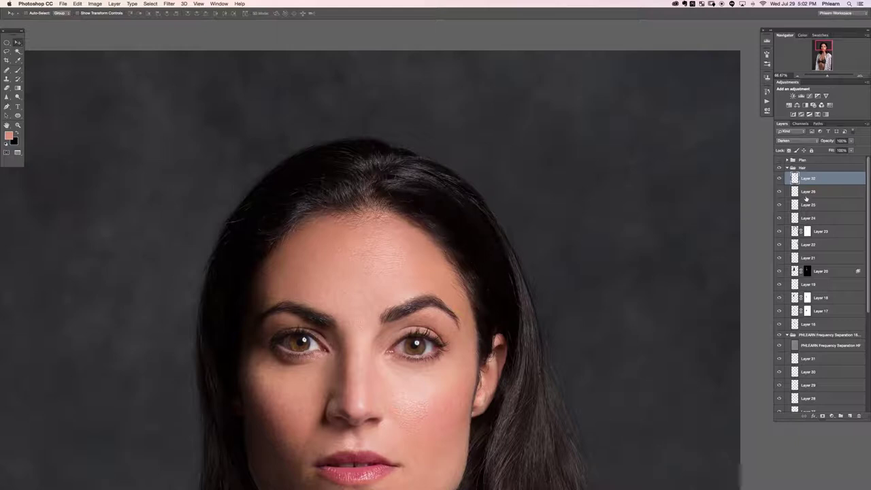
- Hide the patch with a black layer mask and paint it back in with white along the right hairline
alt+click(822, 415)
key(super+plus)
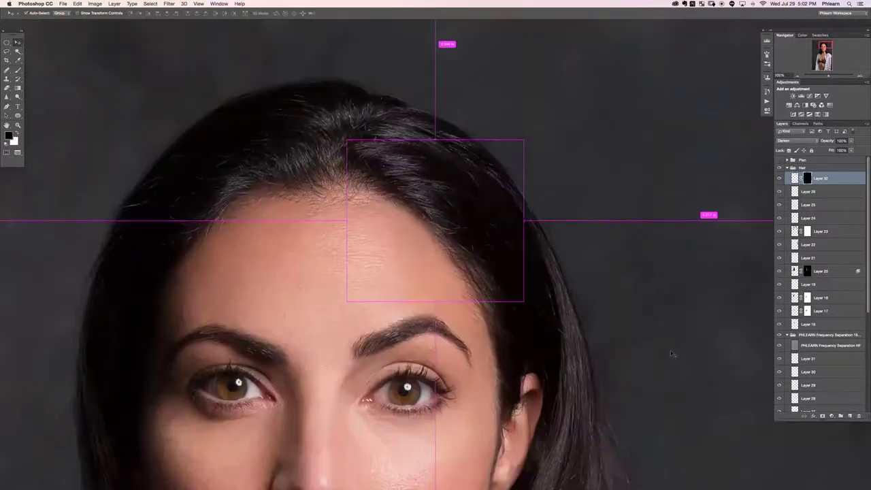
key(super+plus)
key(b)
key(x)
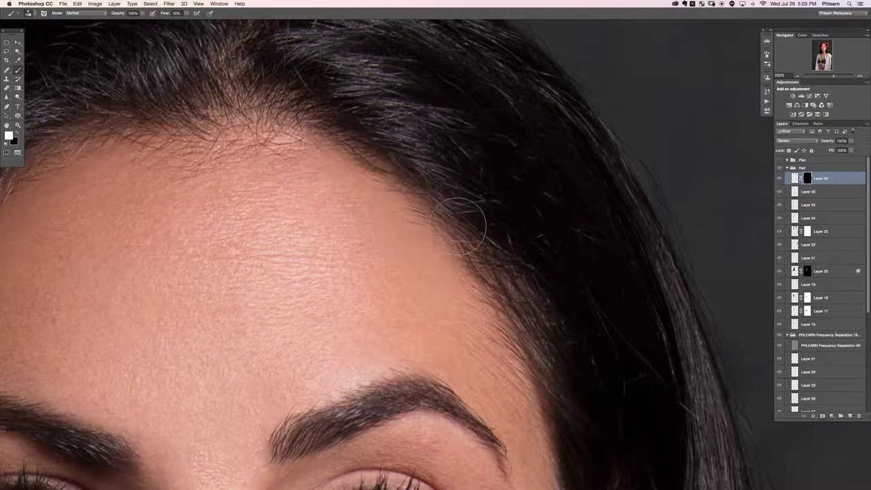
- Compare the hairline with and without the masked patch on Layer 32 across the whole face
key(super+minus)
key(super+minus)
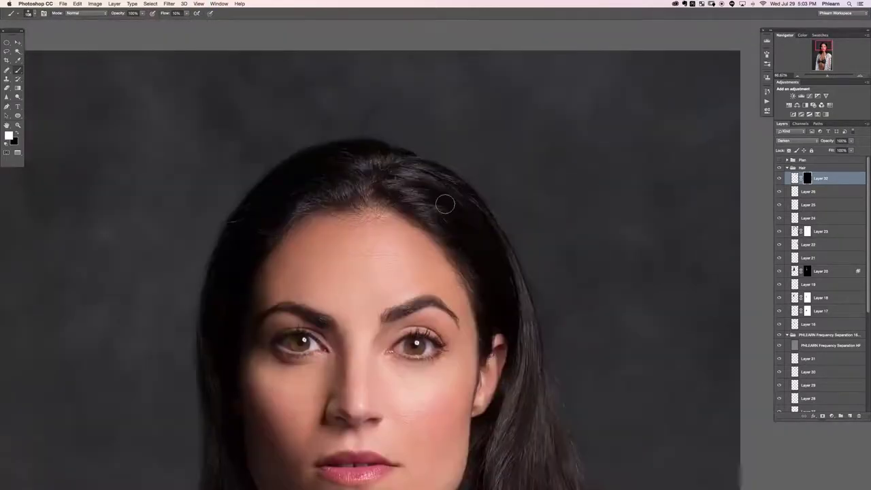
click(778, 179)
click(779, 179)
click(779, 179)
click(778, 179)
scroll(660, 212, down, 3)
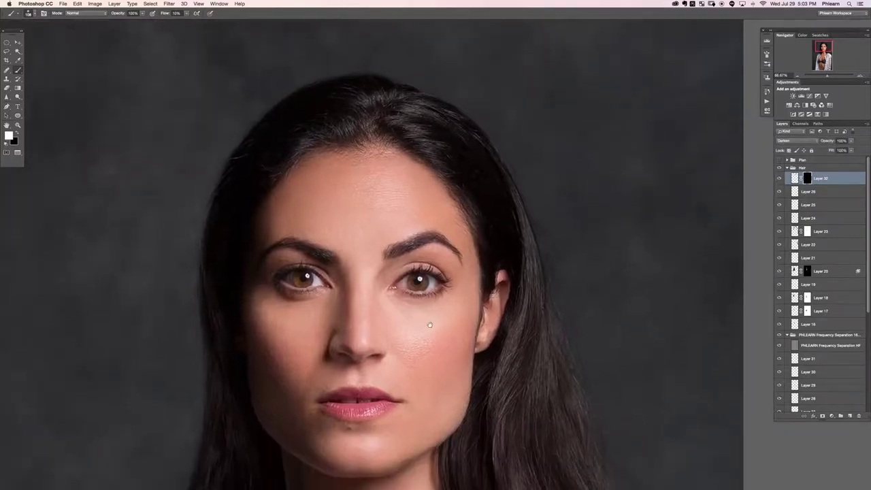
drag(429, 325, 429, 341)
- Add a new layer atop the Hair group, pick a dark hair colour and shrink the brush to the width of a hair
key(super+alt+shift+n)
key(super+plus)
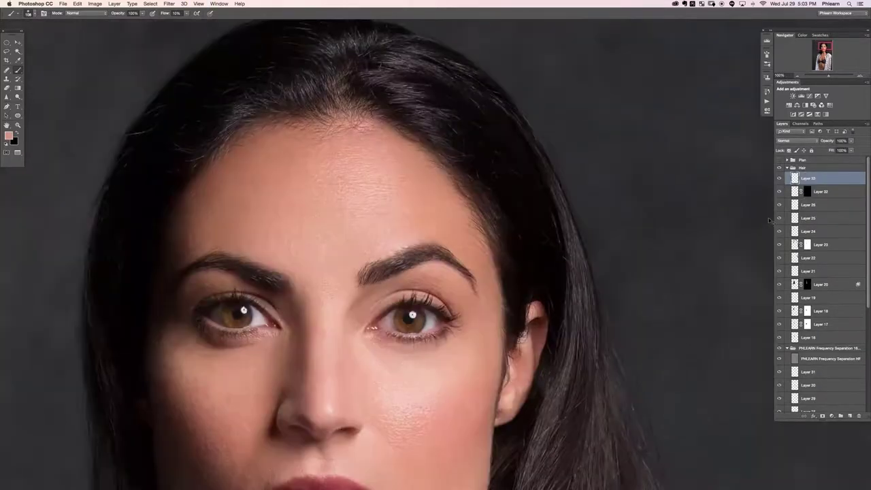
key(super+equal)
key(super+0)
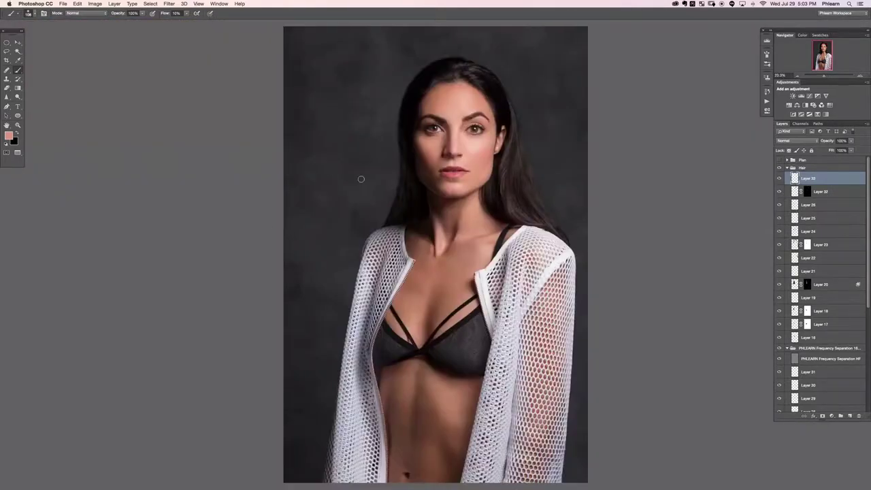
key(super+1)
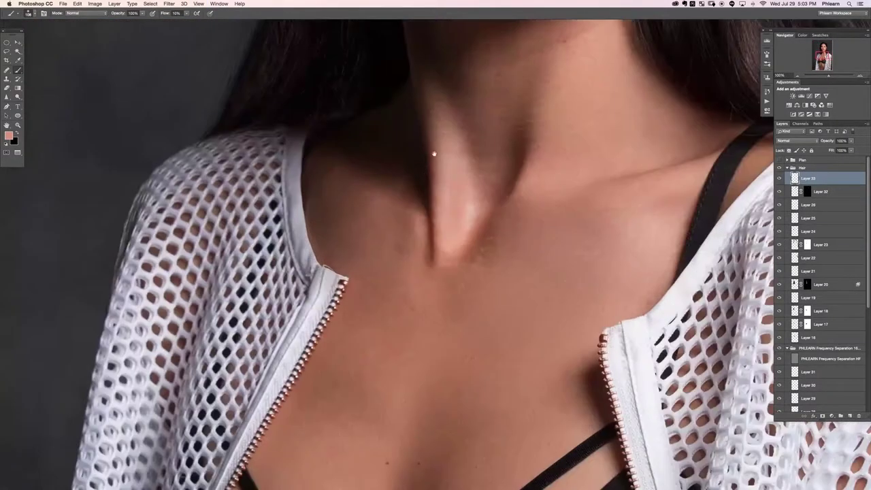
scroll(433, 154, up, 15)
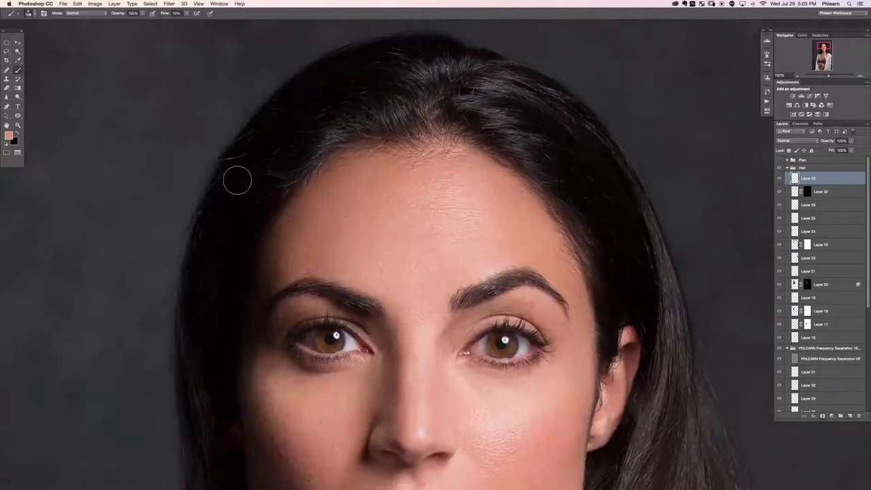
alt+click(140, 168)
key(bracketleft)
key(bracketleft)
key(bracketleft)
key(bracketleft)
key(bracketleft)
key(bracketleft)
- Paint thin dark hair strands at the left side of the forehead hairline, undoing or erasing strokes that stray onto the skin
mouse_move(348, 181)
mouse_down()
mouse_move(320, 202)
mouse_move(346, 182)
mouse_up()
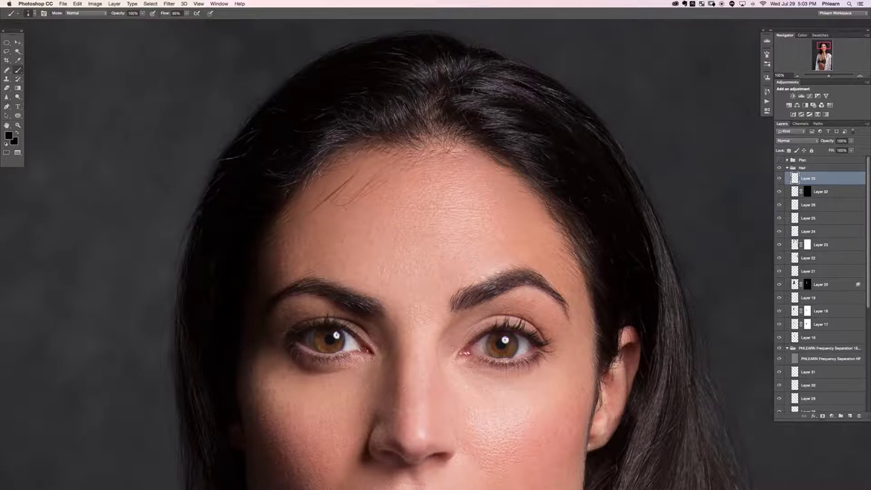
key(super+z)
key(super+z)
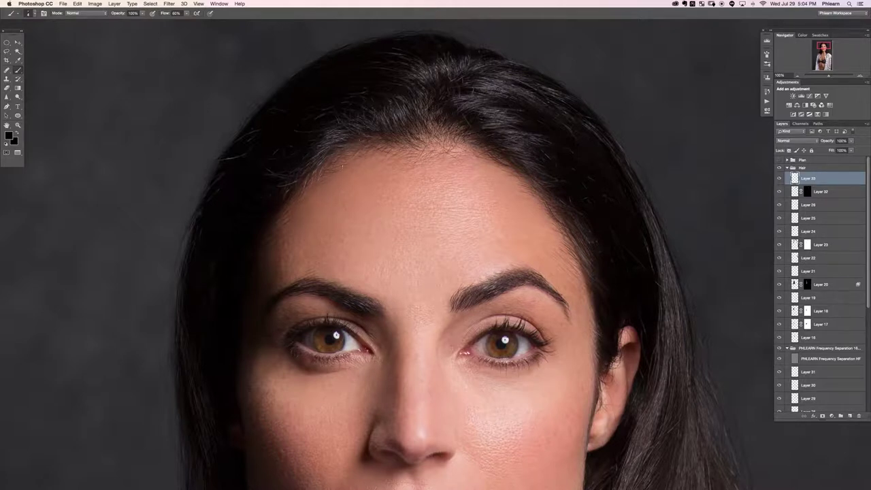
key(e)
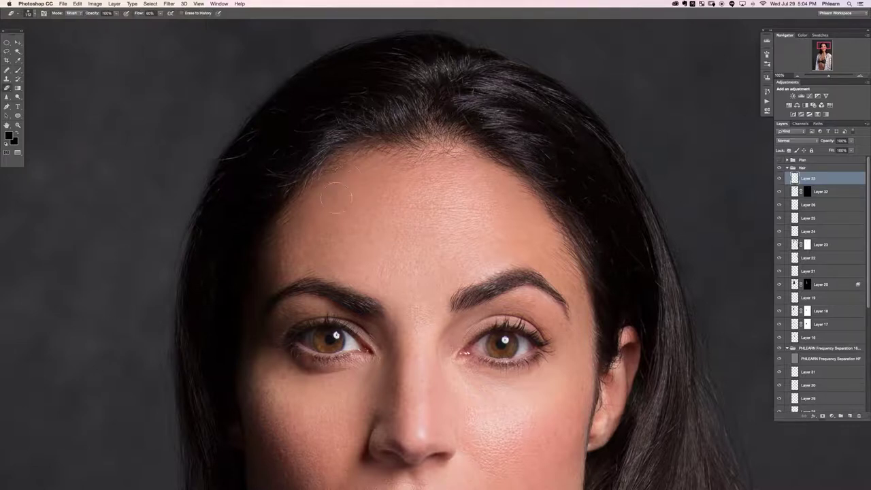
key(b)
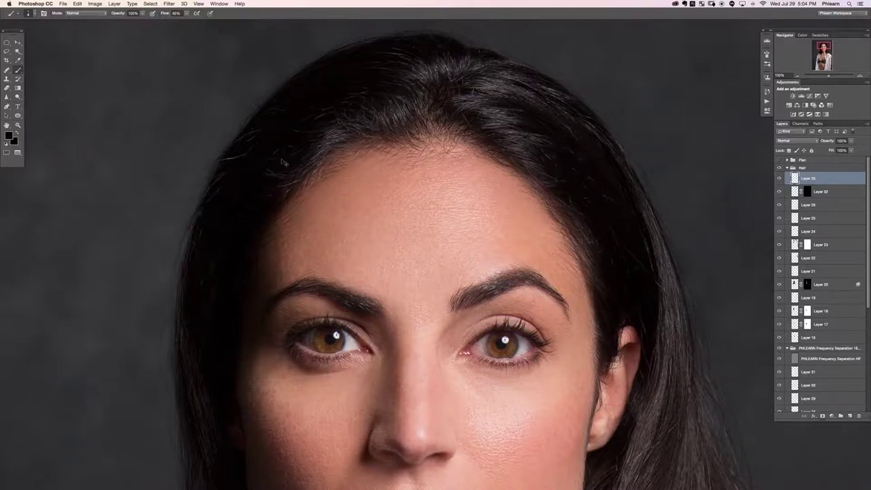
key(super+equal)
key(super+0)
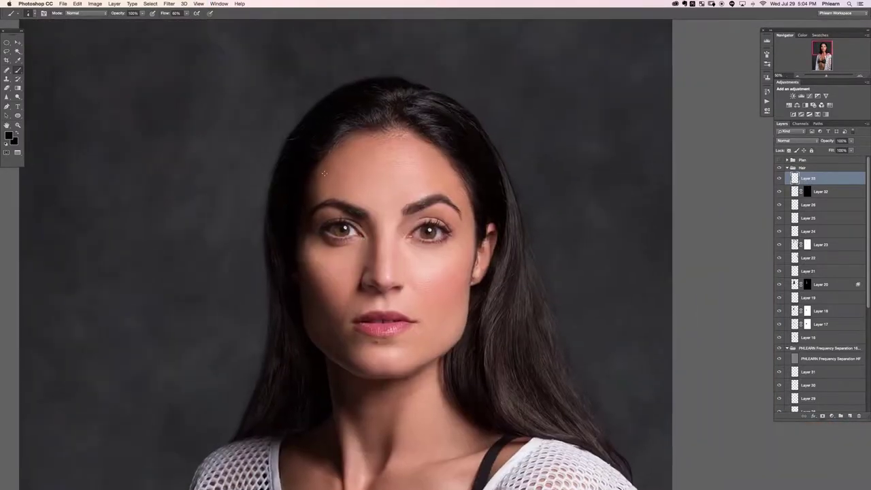
- Collapse the Hair group and erase part of Layer 30's painted tone along the left side of the forehead hairline
click(787, 168)
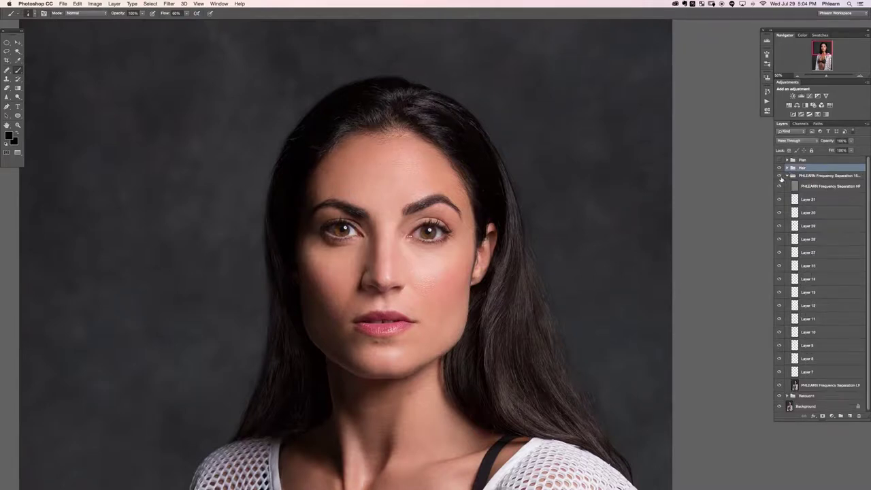
click(779, 213)
click(779, 212)
click(779, 213)
click(779, 213)
click(779, 213)
click(778, 214)
click(804, 217)
key(e)
drag(325, 175, 347, 165)
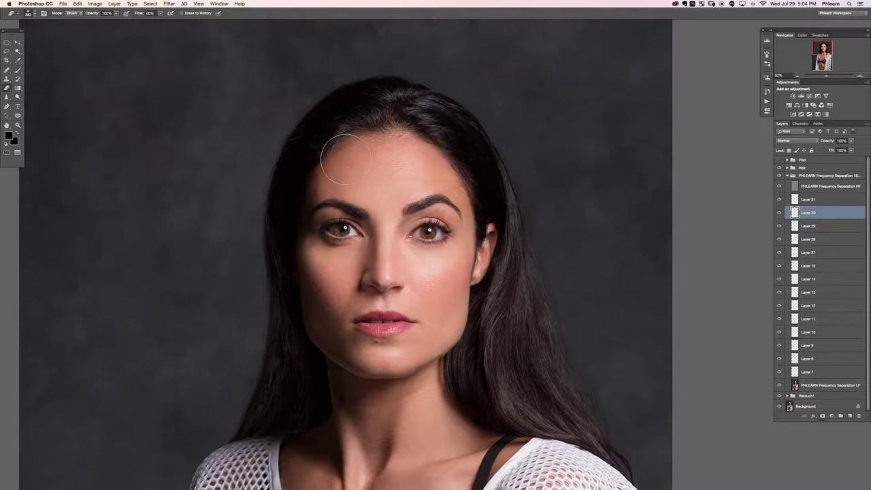
- Compare the portrait with and without Layers 29, 28 and 27, and with and without the collapsed frequency separation group
click(779, 225)
click(779, 226)
click(779, 240)
click(779, 240)
click(779, 252)
click(779, 252)
click(787, 176)
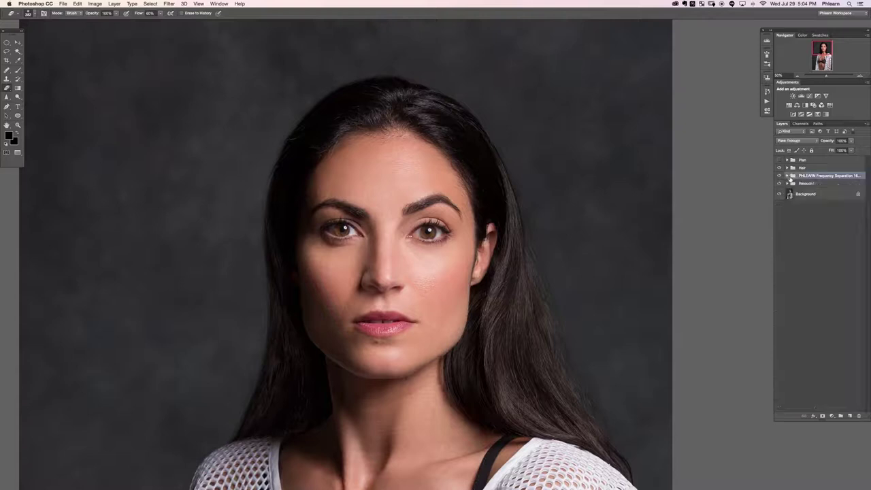
click(780, 177)
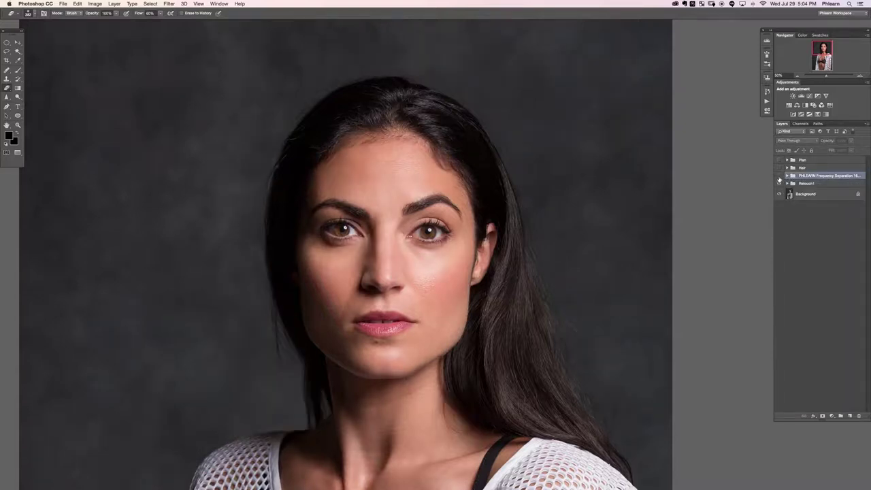
click(778, 175)
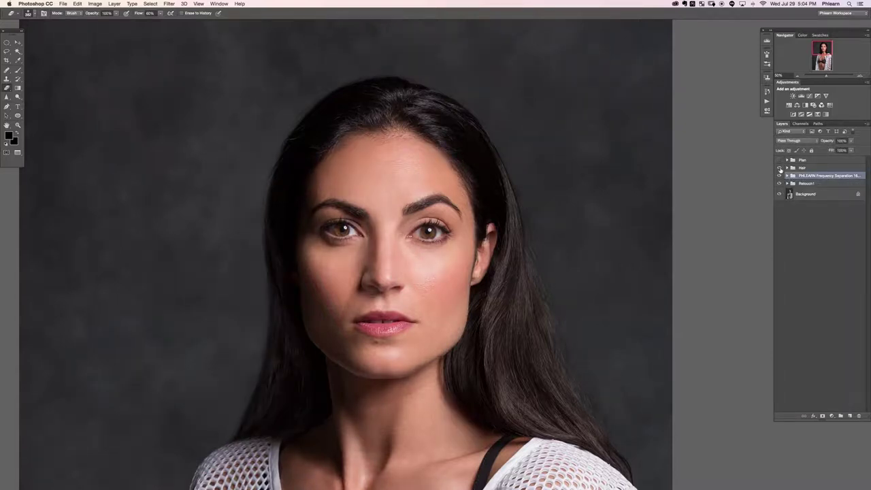
- Compare the portrait with and without the Hair and frequency separation groups, and examine the hairline at several magnifications
click(779, 167)
click(779, 168)
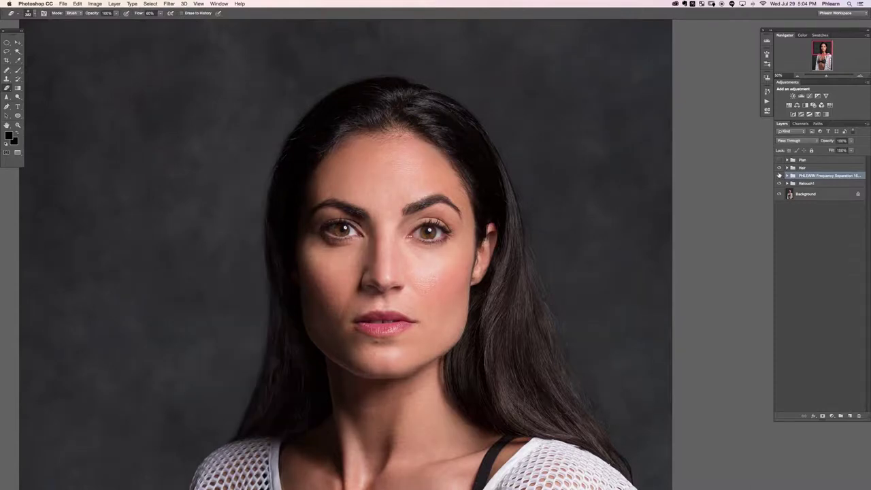
click(780, 175)
click(780, 176)
key(super+minus)
key(super+minus)
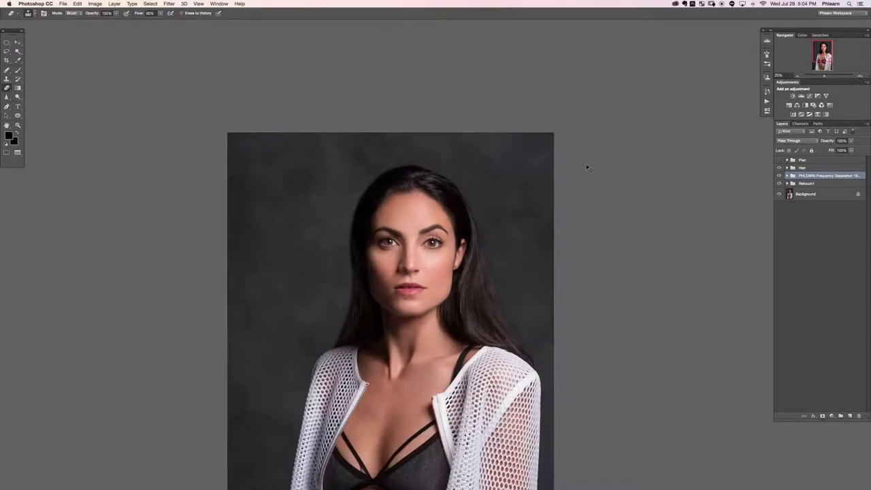
key(super+plus)
key(super+plus)
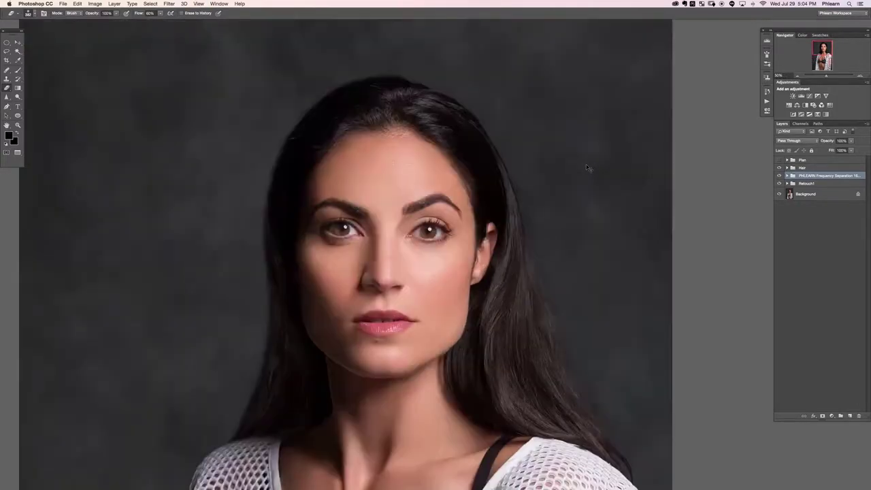
key(super+plus)
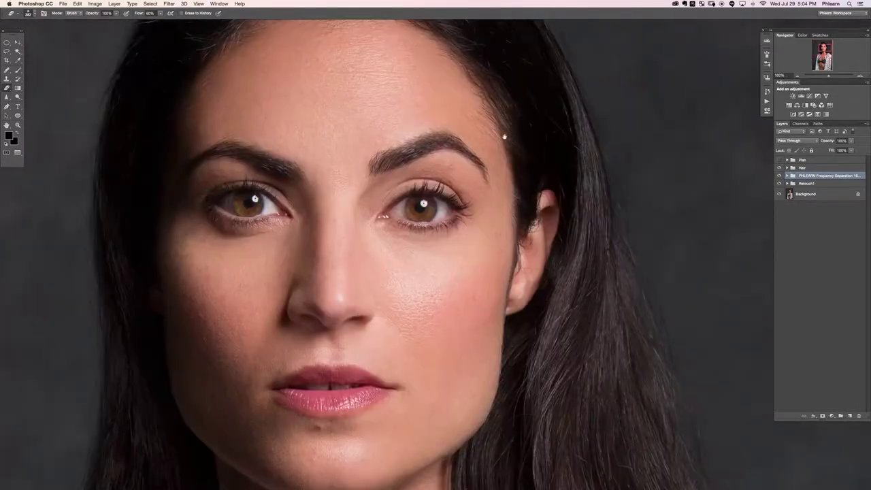
scroll(459, 306, up, 3)
scroll(459, 305, up, 1)
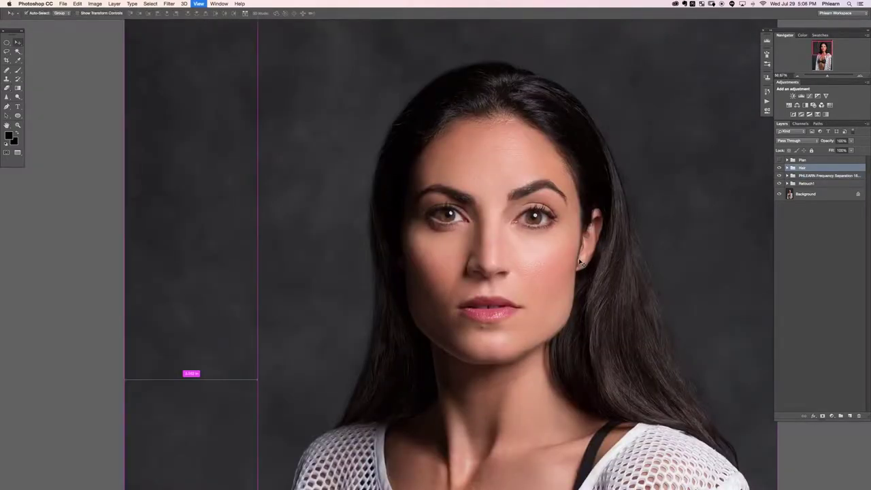
key(super+plus)
scroll(584, 286, up, 2)
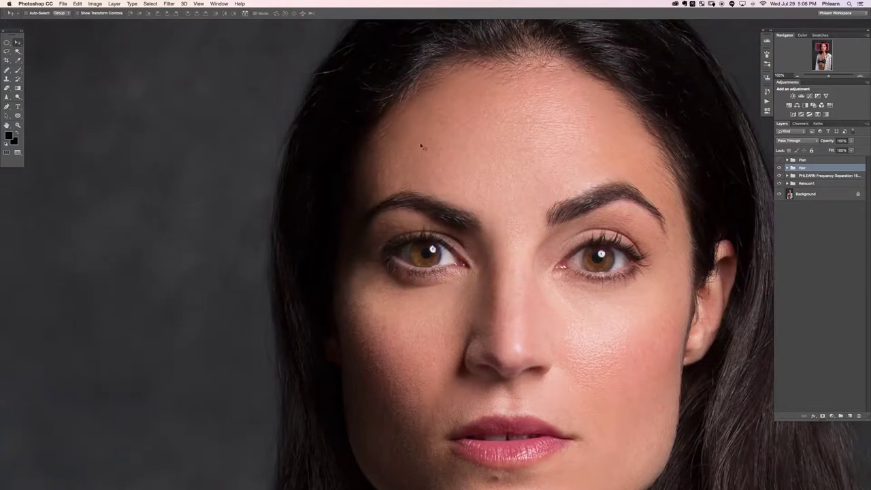
key(super+minus)
key(super+minus)
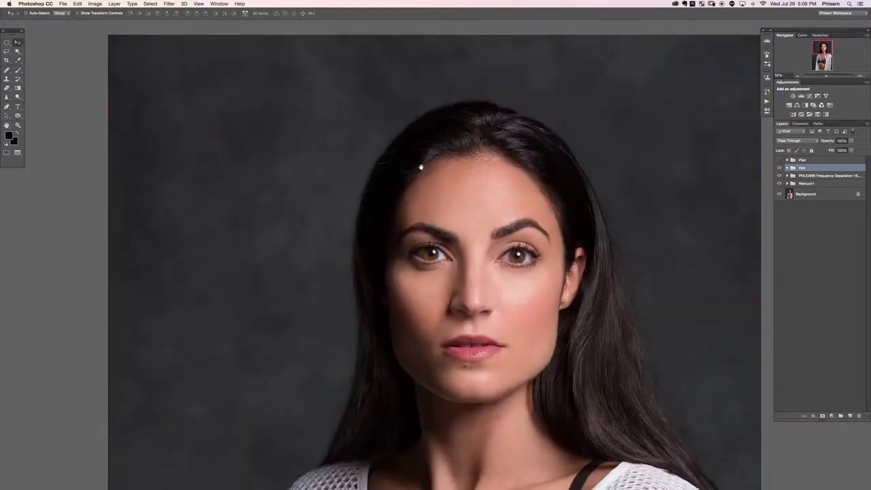
scroll(398, 220, down, 3)
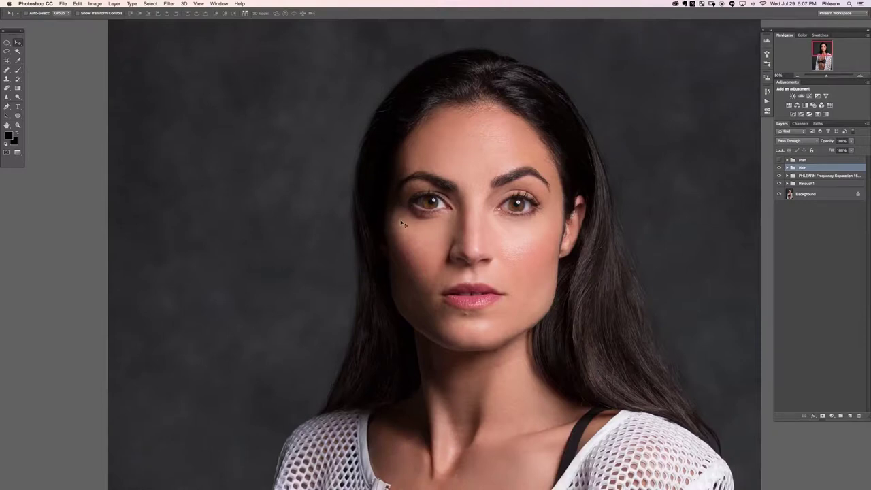
- Clone the upper face and hairline onto a new layer over the empty backdrop beside the model, and desaturate that copy
key(super+alt+shift+n)
key(s)
drag(455, 163, 471, 164)
alt+click(486, 155)
mouse_move(245, 181)
mouse_down()
mouse_move(228, 180)
mouse_move(281, 175)
mouse_move(214, 87)
mouse_move(163, 129)
mouse_move(197, 91)
mouse_move(204, 231)
mouse_move(163, 217)
mouse_move(285, 224)
mouse_move(322, 178)
mouse_up()
key(v)
mouse_move(245, 213)
mouse_down()
mouse_move(295, 187)
mouse_move(246, 235)
mouse_move(294, 191)
mouse_move(274, 231)
mouse_up()
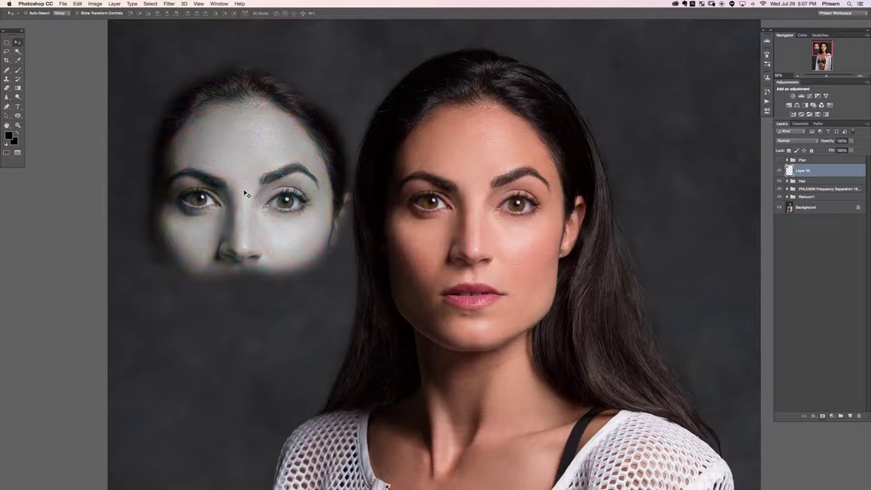
mouse_move(259, 230)
mouse_down()
mouse_move(269, 235)
mouse_move(258, 237)
mouse_up()
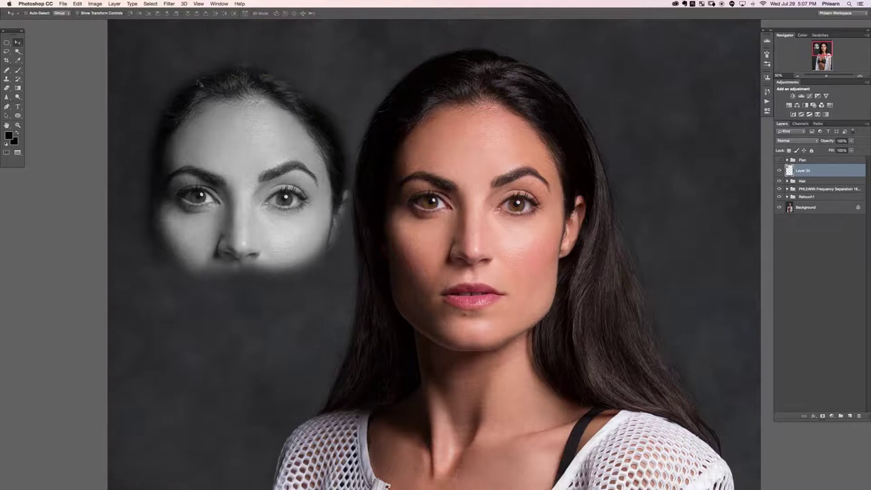
- Apply a High Pass filter with a radius of 2.3 pixels to the desaturated face copy
click(169, 4)
mouse_move(179, 143)
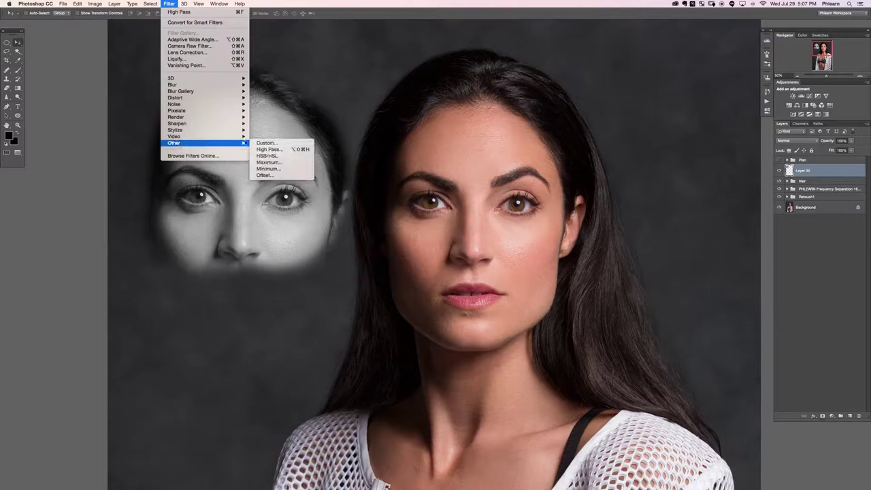
click(270, 149)
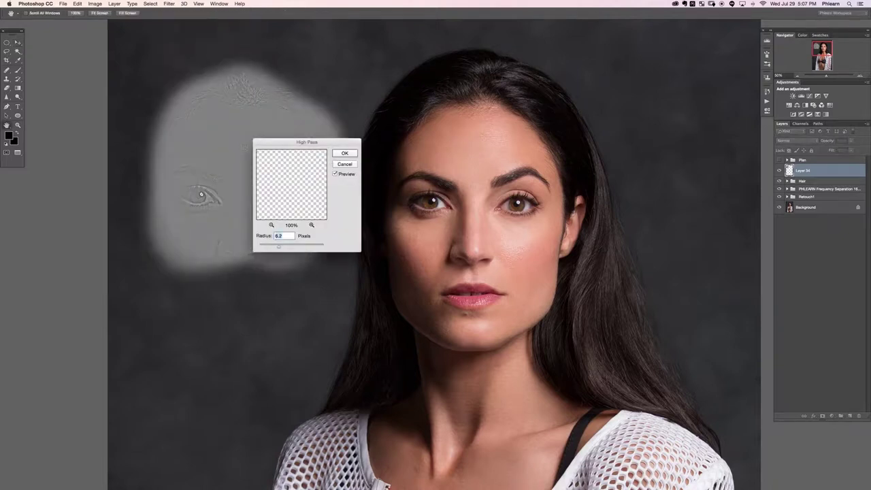
key(super+plus)
drag(165, 213, 189, 252)
drag(292, 142, 358, 140)
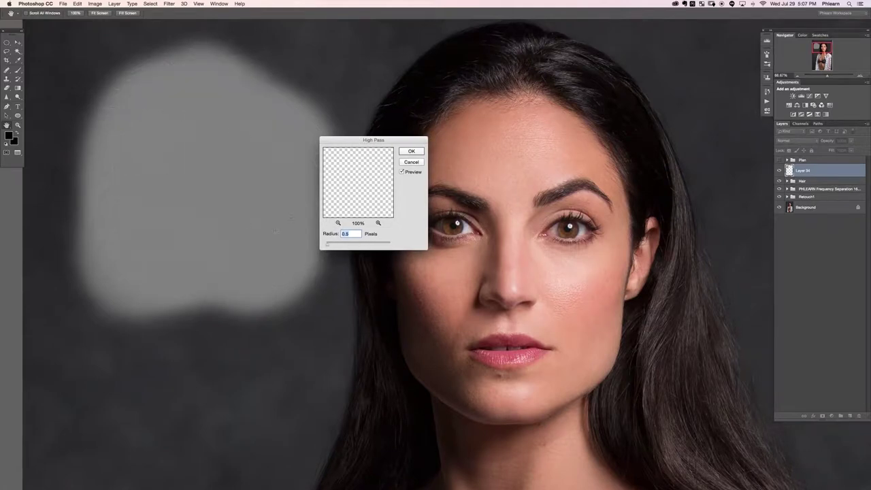
click(362, 243)
click(330, 245)
click(242, 196)
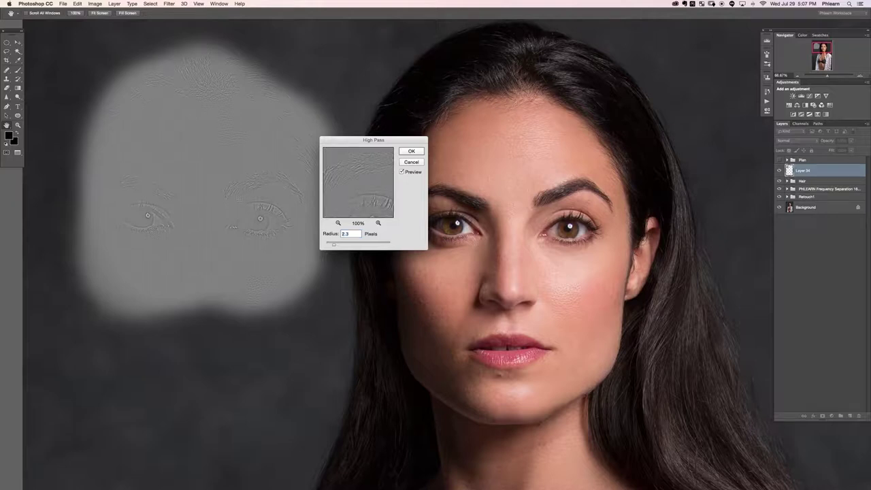
click(238, 198)
click(414, 151)
- Set the filtered face copy to Overlay and position it so its fine hair strands fall just below the forehead hairline
drag(242, 217, 286, 221)
click(784, 143)
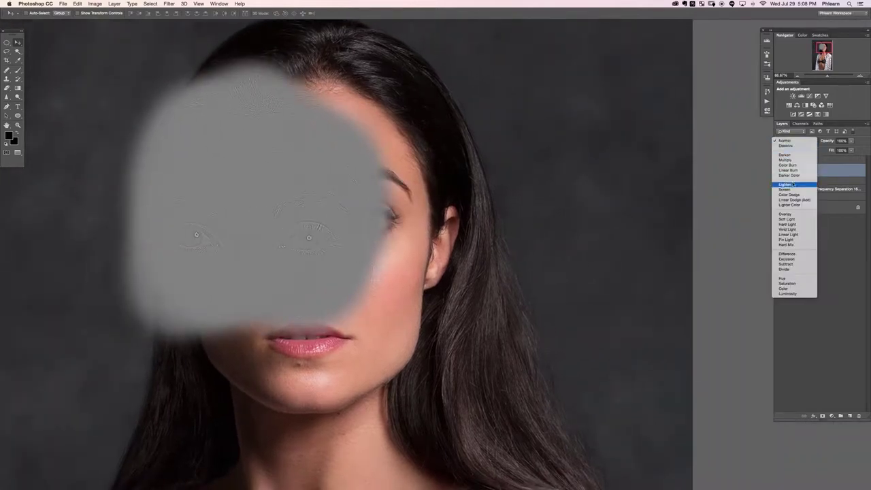
click(785, 214)
drag(263, 240, 332, 272)
key(super+equal)
key(super+equal)
drag(220, 249, 241, 255)
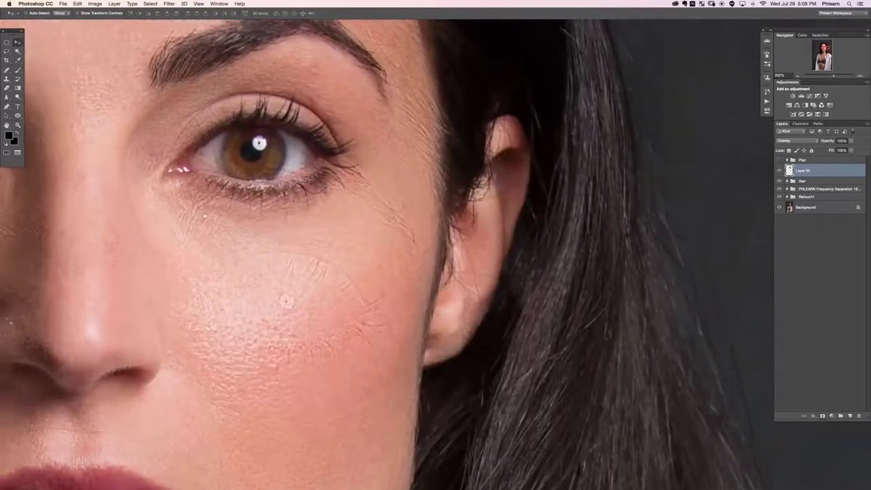
key(super+minus)
drag(385, 350, 533, 402)
drag(193, 140, 246, 256)
drag(490, 379, 239, 140)
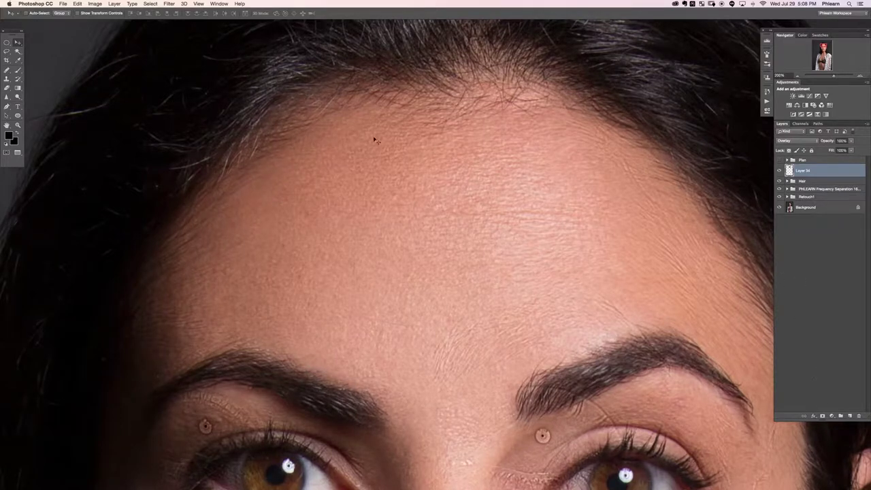
- Hide Layer 34 with a black mask and paint its fine strands back along the left side of the forehead hairline
alt+click(821, 416)
key(b)
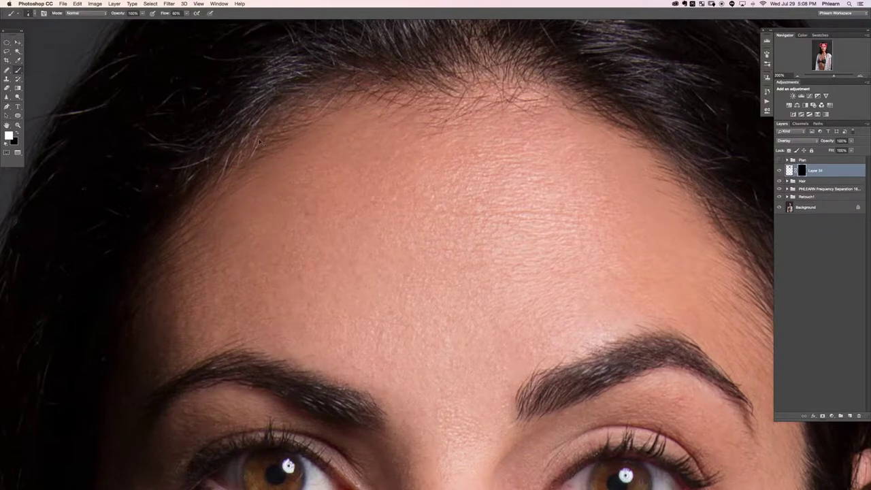
key(super+minus)
key(super+minus)
key(super+plus)
drag(274, 251, 307, 250)
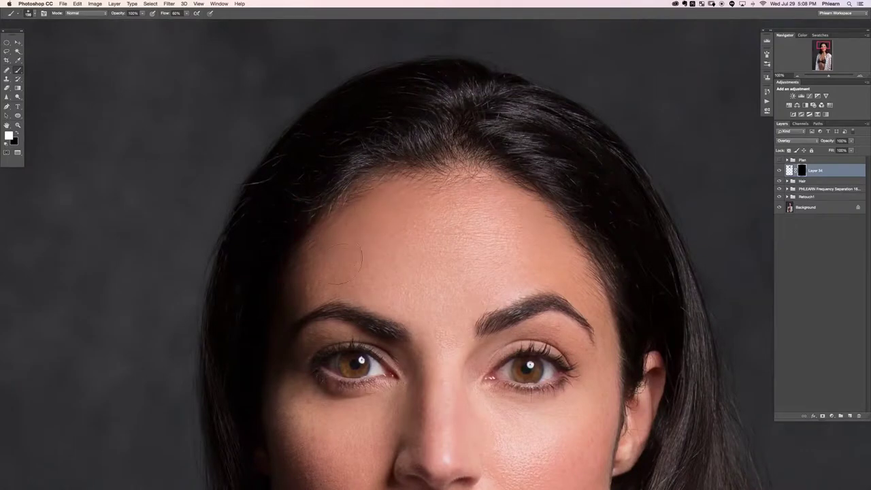
key(x)
key(super+plus)
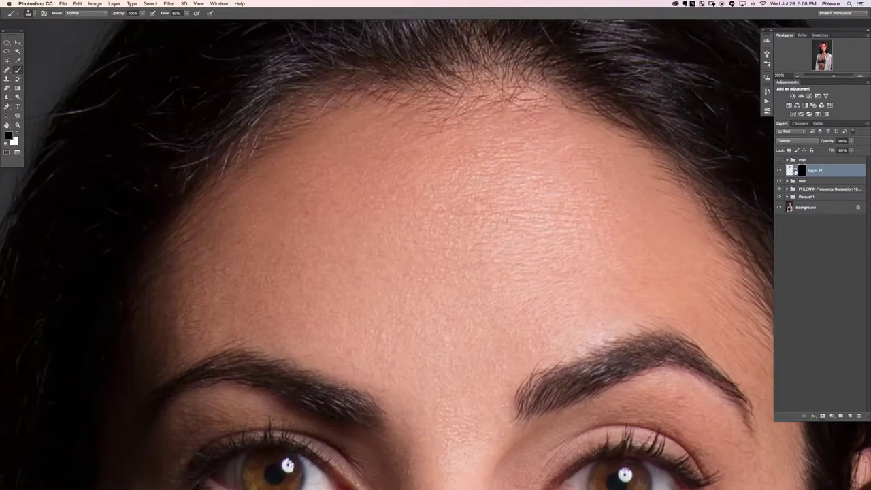
- Compare the forehead hairline with and without Layer 34
click(779, 170)
click(779, 171)
click(780, 171)
click(779, 171)
key(x)
key(x)
- Duplicate Layer 34, invert the copy's mask to reveal it, shift it to the right side of the hairline and invert the mask back
drag(673, 221, 533, 202)
key(super+j)
key(bracketright)
click(802, 171)
key(super+i)
key(v)
drag(533, 152, 390, 160)
drag(260, 309, 417, 372)
key(super+i)
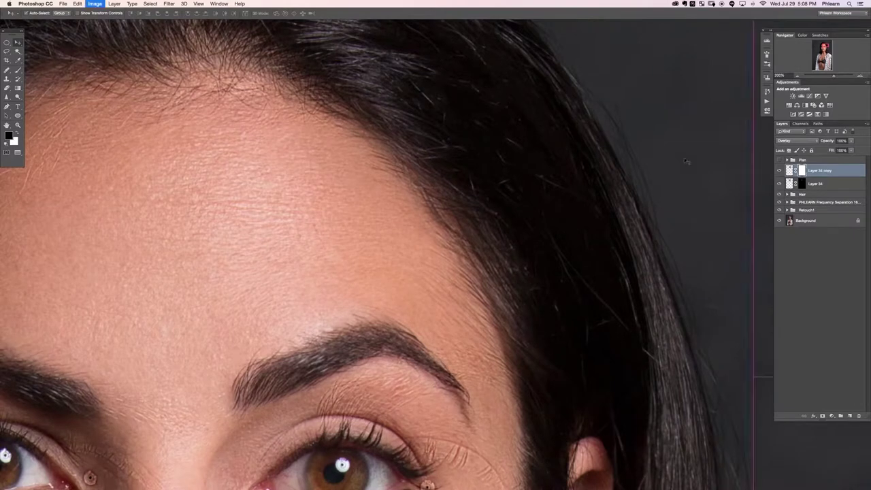
- Paint the copied strands in along the right side of the forehead hairline and lower the copy's opacity to 70%
key(b)
key(x)
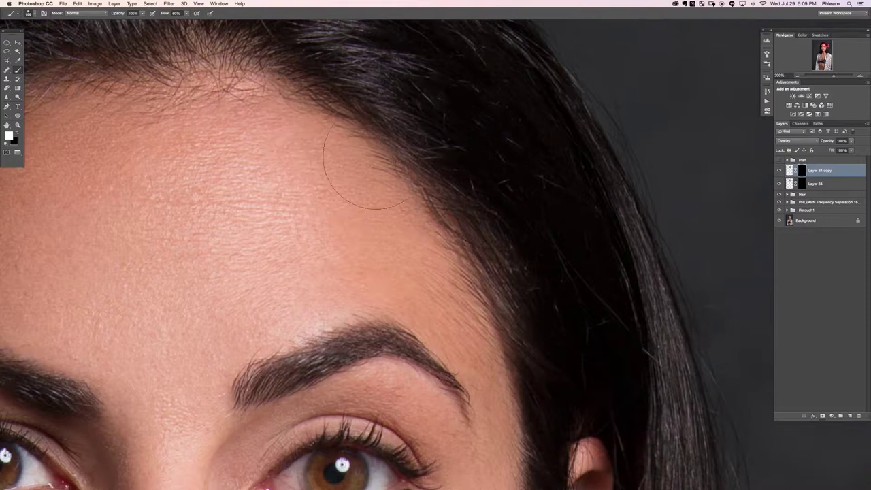
key(super+minus)
key(super+minus)
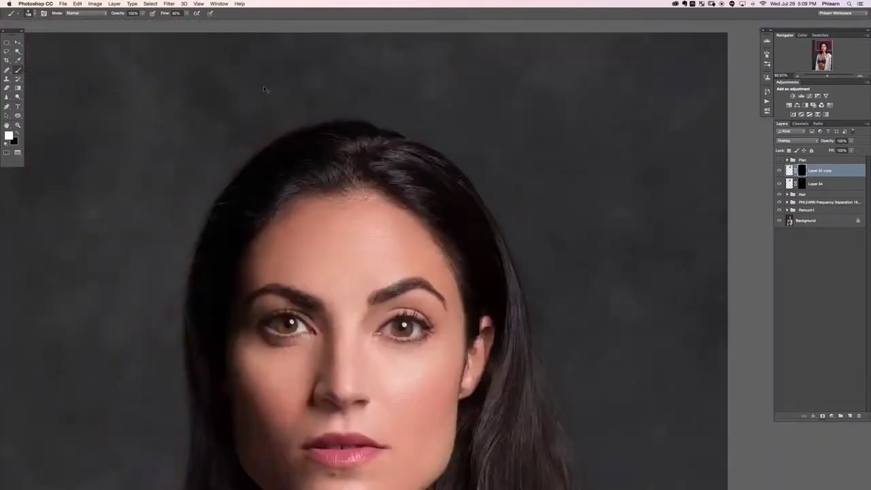
key(v)
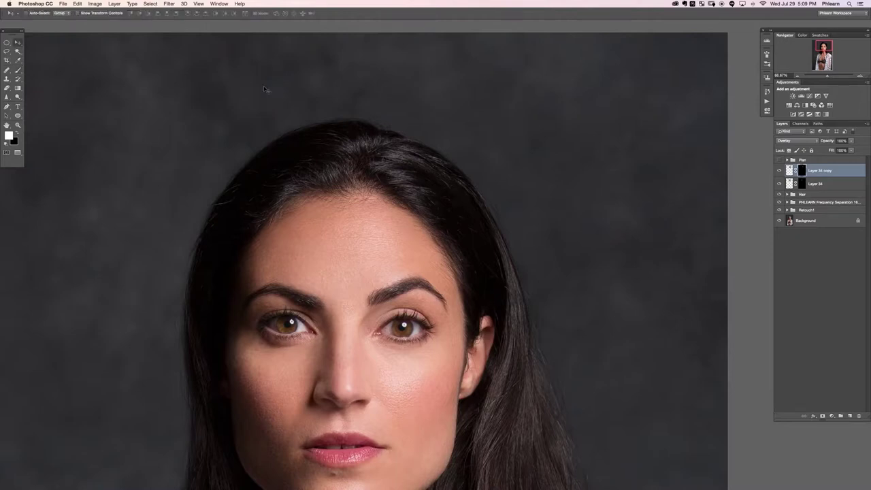
scroll(381, 245, down, 5)
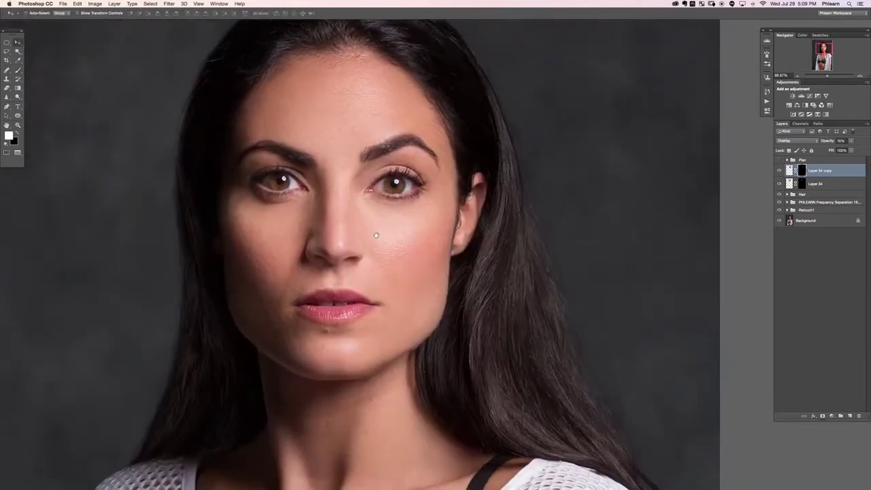
drag(376, 235, 364, 248)
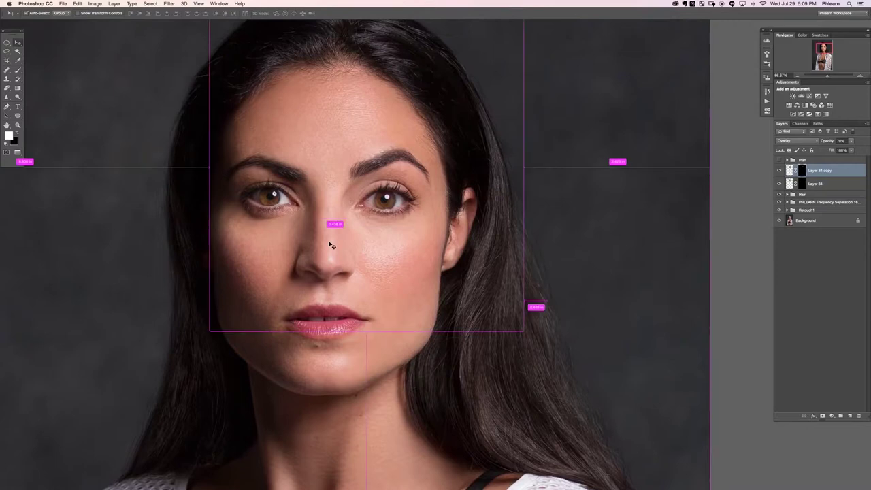
- Move Layer 34 and its copy to the top of the Hair group and add a new empty layer above them
key(super+plus)
key(super+plus)
key(super+plus)
drag(416, 202, 244, 288)
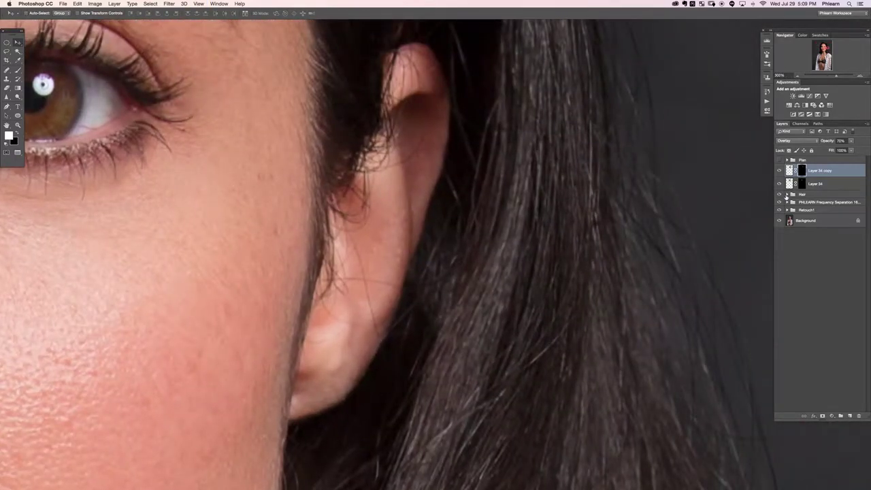
click(786, 196)
click(787, 195)
click(820, 171)
shift+click(817, 182)
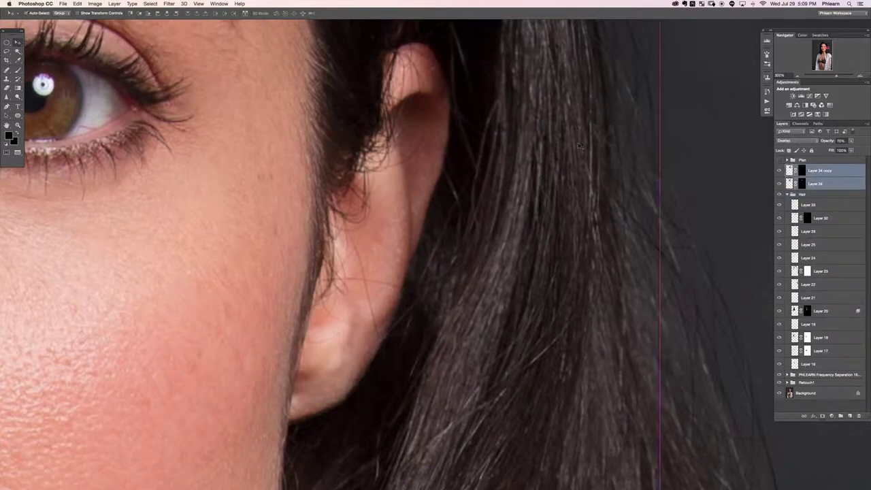
key(super+bracketleft)
key(alt+shift+super+n)
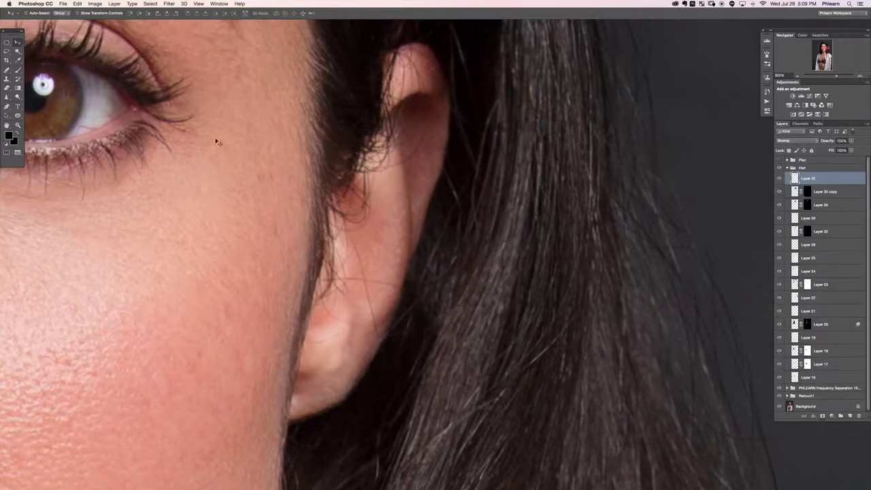
- Heal and clone away the stray hairs crossing the middle and lobe of the ear
scroll(218, 143, right, 2)
scroll(218, 143, up, 1)
key(j)
drag(337, 261, 301, 262)
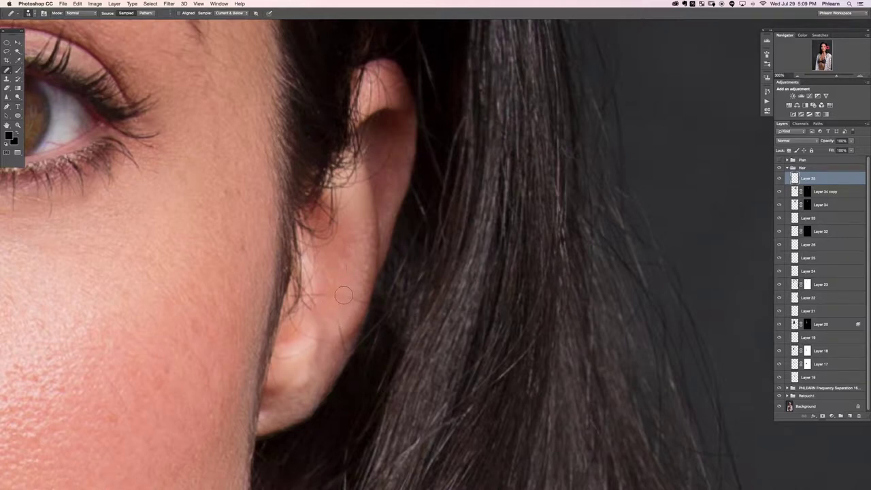
key(s)
drag(375, 294, 171, 292)
key(j)
drag(310, 347, 280, 358)
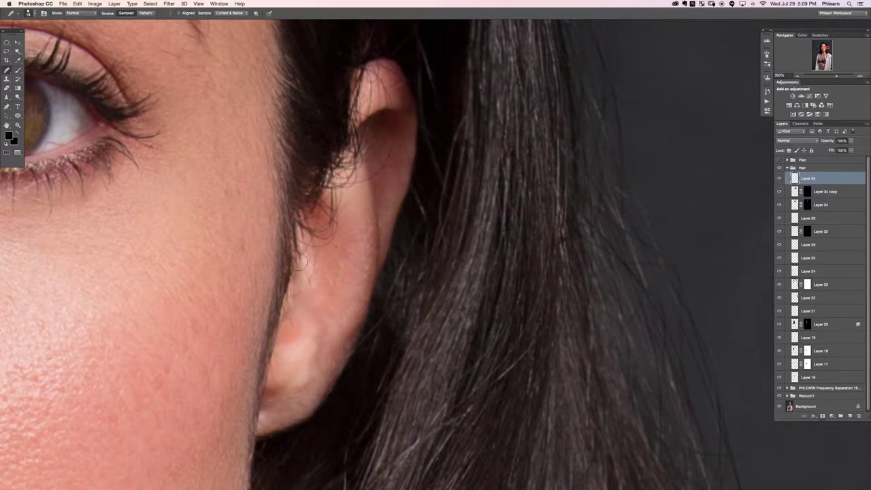
- Heal and clone out the remaining hairs along the ear's inner edge and the curl below the sideburn
alt+click(323, 276)
drag(313, 265, 307, 278)
key(s)
drag(320, 299, 297, 285)
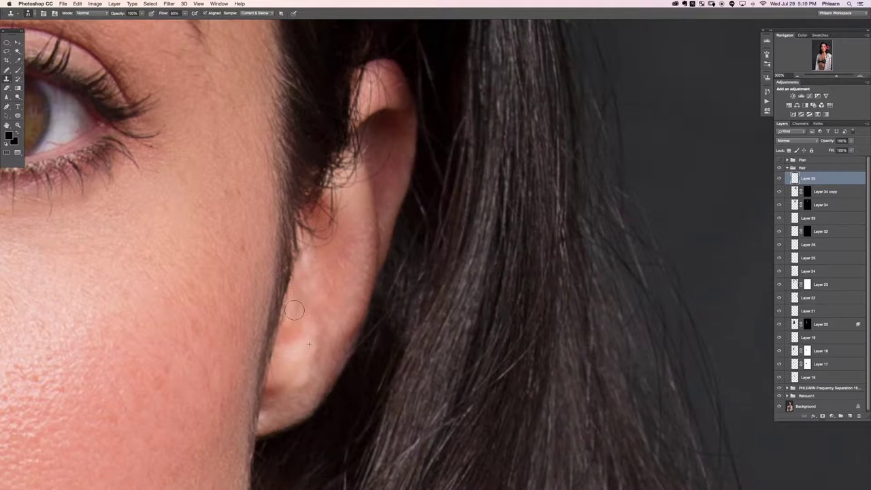
drag(288, 330, 289, 319)
mouse_move(327, 225)
mouse_down()
mouse_move(344, 240)
mouse_move(314, 237)
mouse_move(321, 235)
mouse_up()
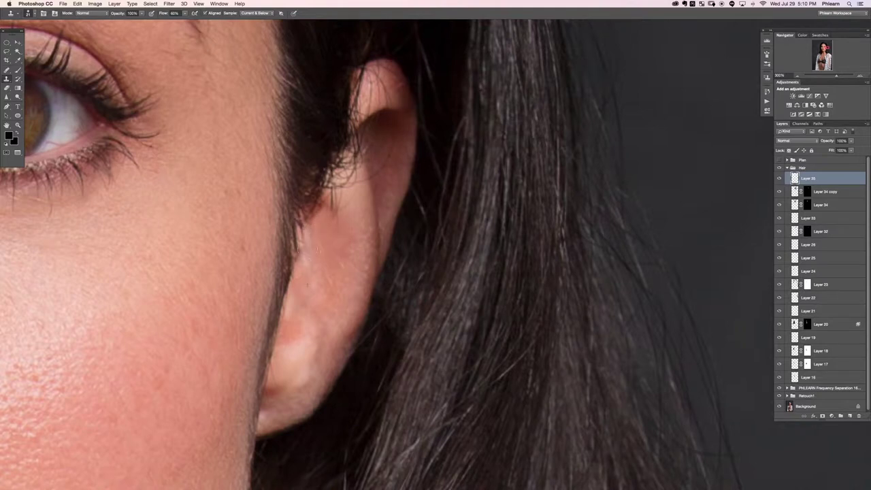
- Compare the ear with and without the new cleanup layer at the top of the Hair group
key(super+minus)
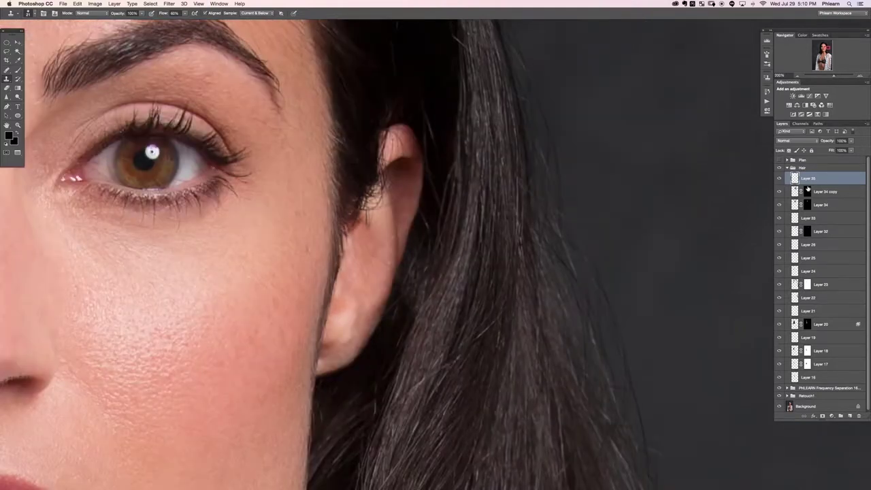
click(779, 180)
click(779, 180)
click(780, 179)
click(779, 180)
- Heal and clone away the leftover hairs where the sideburn meets the upper inner fold of the ear
drag(355, 285, 364, 304)
key(j)
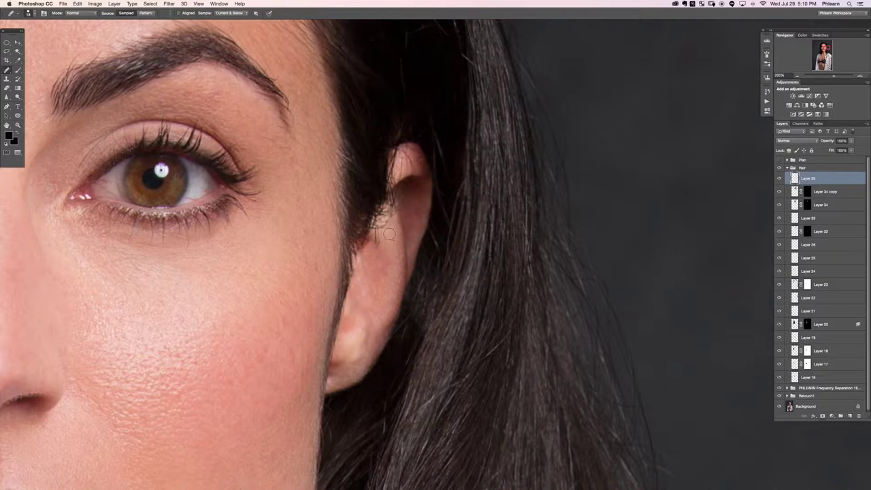
drag(386, 218, 378, 230)
key(s)
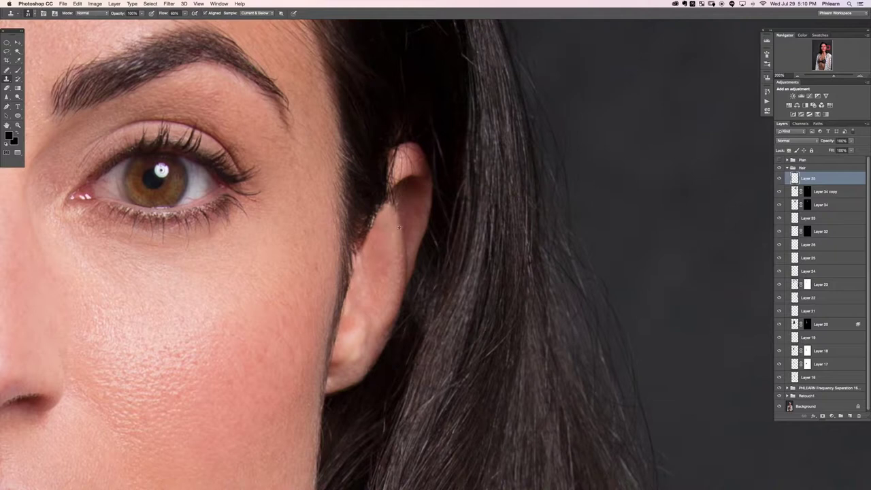
mouse_move(400, 211)
mouse_down()
mouse_move(401, 185)
mouse_move(392, 192)
mouse_move(403, 229)
mouse_up()
alt+click(408, 187)
mouse_move(407, 185)
mouse_down()
mouse_move(404, 216)
mouse_move(391, 198)
mouse_move(376, 197)
mouse_move(403, 202)
mouse_move(400, 223)
mouse_up()
- Paint sampled skin tones over the upper and lower inner ear and check the cleanup layer on and off
key(b)
alt+click(406, 190)
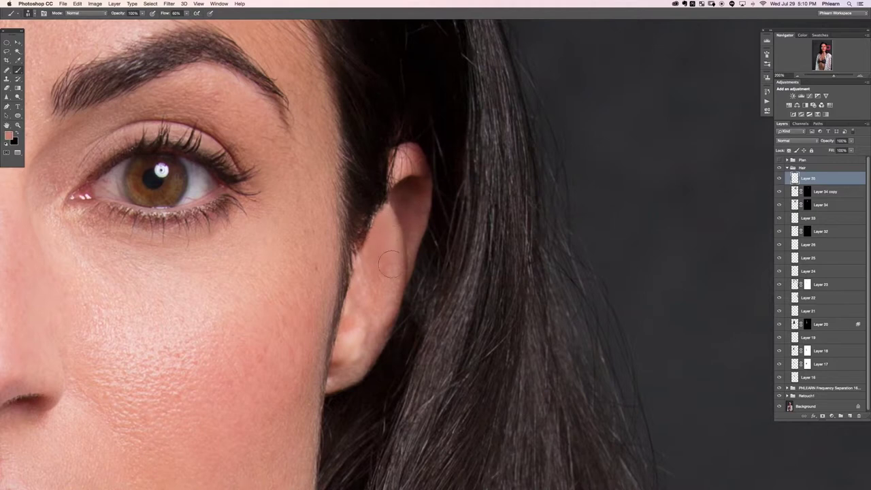
alt+click(348, 322)
drag(354, 314, 367, 300)
alt+click(356, 268)
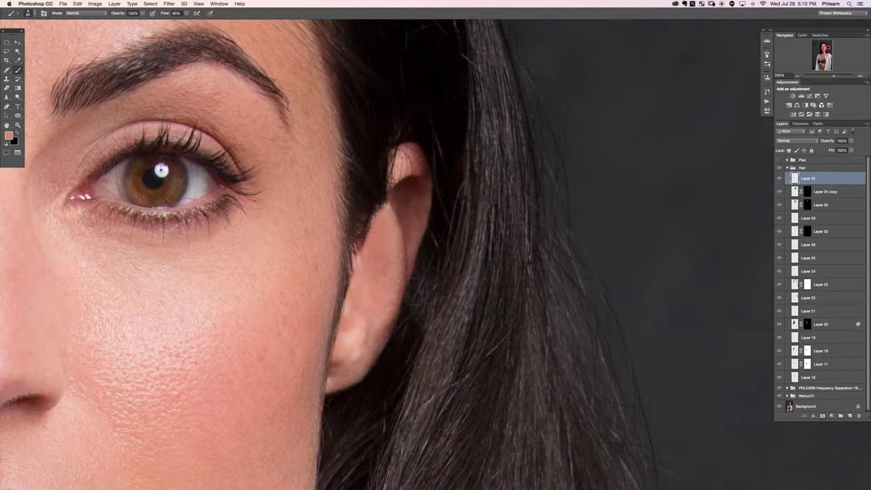
click(779, 179)
click(779, 179)
- Paint sampled skin and shadow tones along the ear's front edge and compare the face with and without the layer
alt+click(360, 273)
mouse_move(362, 254)
mouse_down()
mouse_move(363, 234)
mouse_move(366, 246)
mouse_up()
alt+click(406, 218)
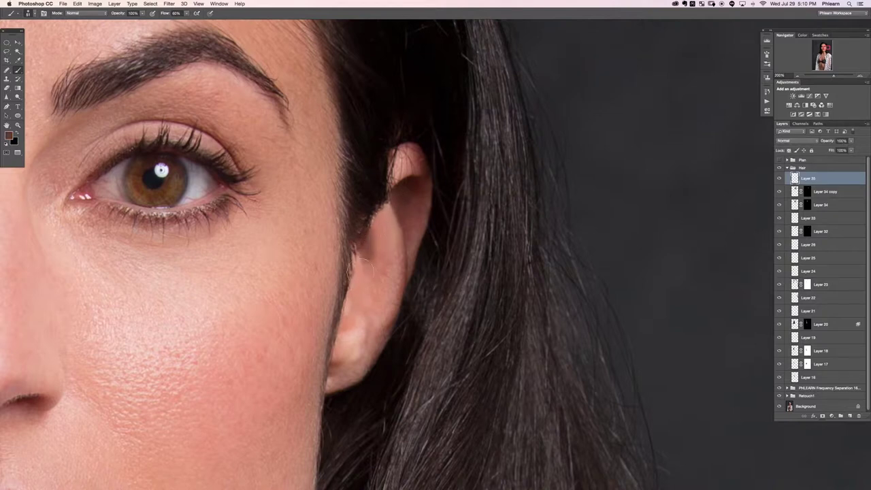
alt+click(419, 206)
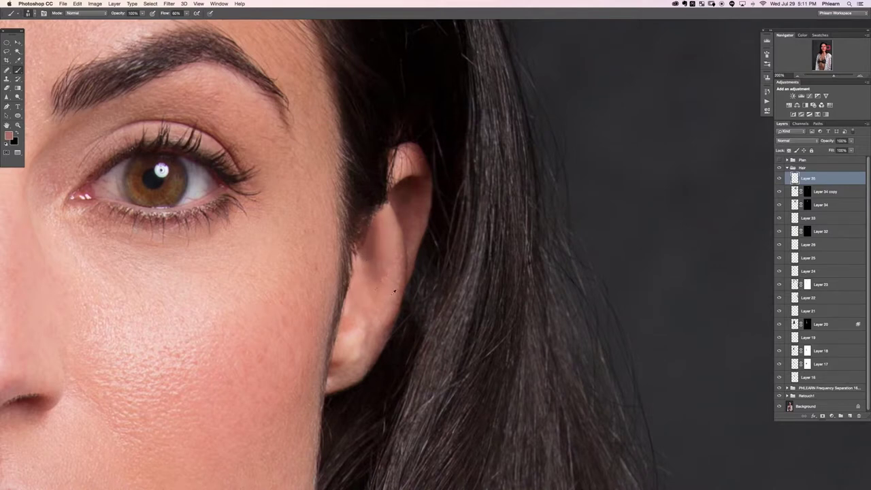
key(super+minus)
key(super+minus)
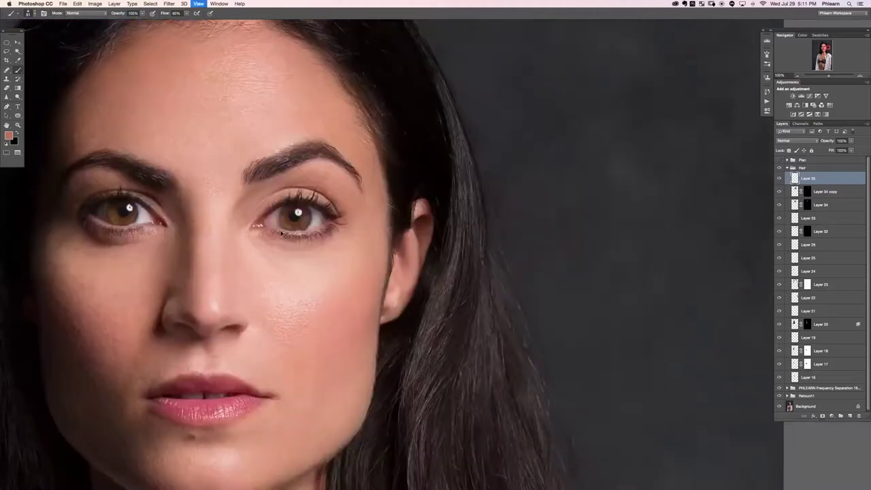
key(super+plus)
key(super+plus)
click(779, 178)
click(779, 178)
- Blend the skin with sampled tones at the upper ear where the fold meets the hair
drag(407, 196, 411, 195)
alt+click(393, 205)
alt+click(387, 211)
drag(384, 206, 388, 199)
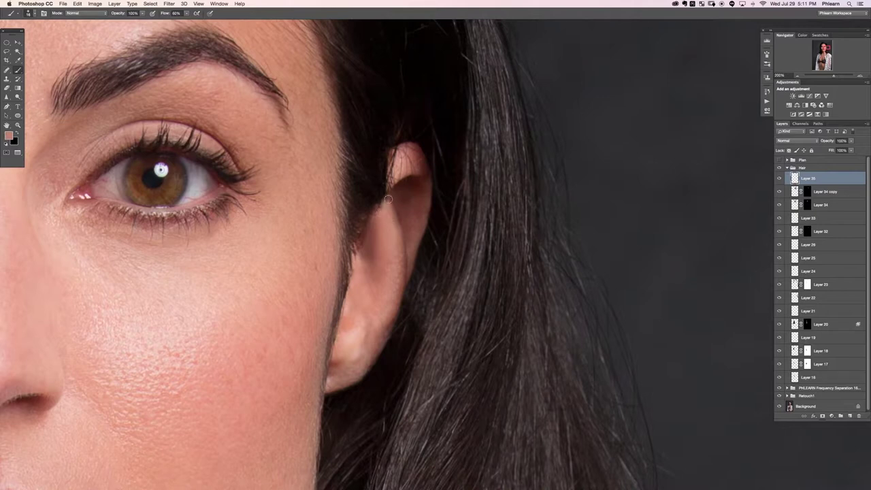
- Try shading the ear's inner hollow beside the sideburn with sampled tones and undo the last stroke
alt+click(373, 253)
drag(366, 252, 372, 252)
alt+click(378, 276)
mouse_move(373, 286)
mouse_down()
mouse_move(379, 266)
mouse_move(368, 246)
mouse_move(371, 263)
mouse_up()
alt+click(375, 258)
alt+click(388, 252)
alt+click(374, 262)
alt+click(343, 324)
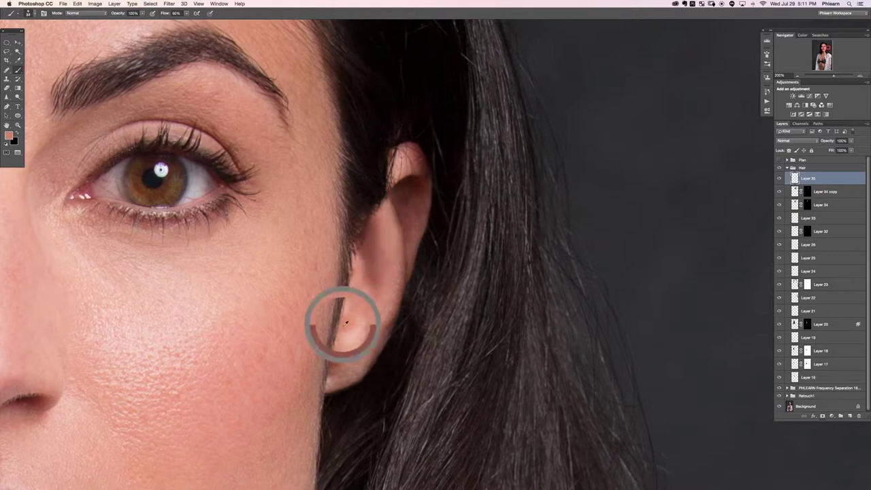
key(super+z)
- Repaint the middle hollow of the ear with freshly sampled skin tones for a smooth shadow transition
alt+click(395, 277)
mouse_move(377, 252)
mouse_down()
mouse_move(376, 278)
mouse_move(372, 231)
mouse_move(371, 244)
mouse_up()
alt+click(371, 255)
alt+click(368, 272)
alt+click(370, 288)
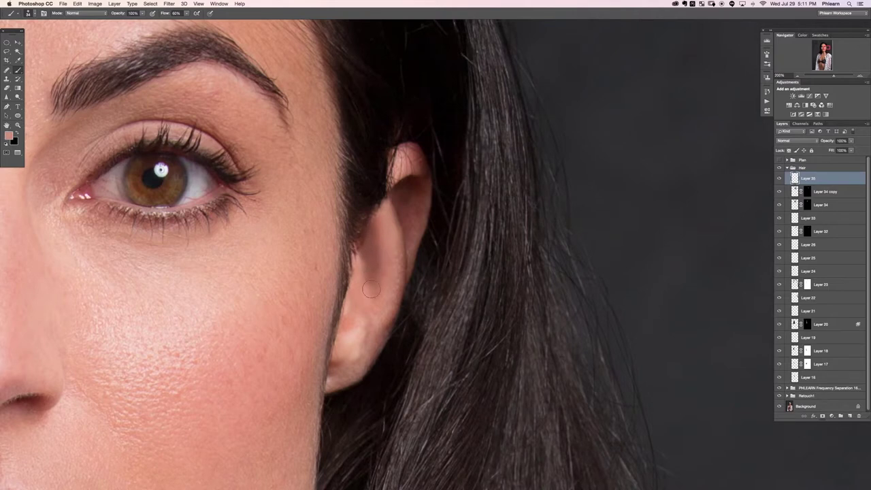
alt+click(377, 262)
alt+click(375, 259)
alt+click(379, 284)
- Duplicate Layer 34 copy and move the duplicate to the top of the Hair group
click(822, 195)
key(super+j)
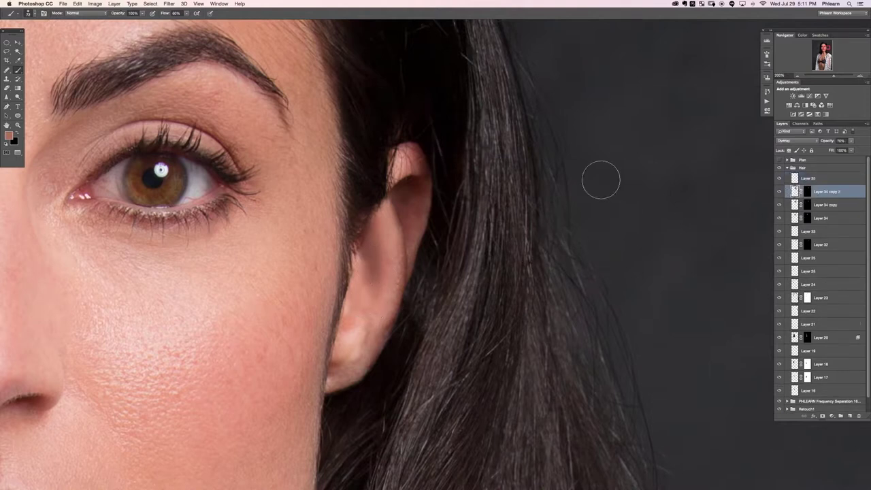
key(super+bracketright)
- Invert the duplicate's mask to reveal its hair strands, reposition them near the sideburn, and invert the mask back to black
click(806, 179)
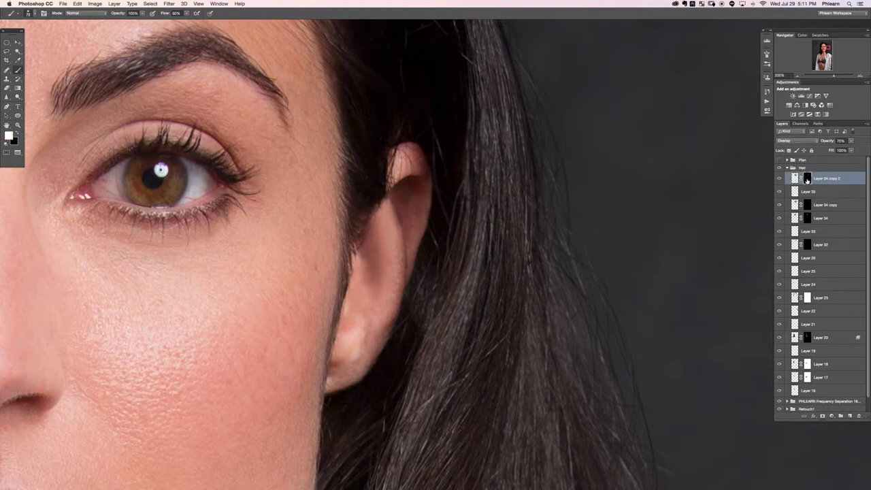
key(super+i)
key(v)
mouse_move(262, 311)
mouse_down()
mouse_move(305, 249)
mouse_move(298, 233)
mouse_move(276, 261)
mouse_up()
drag(392, 231, 470, 206)
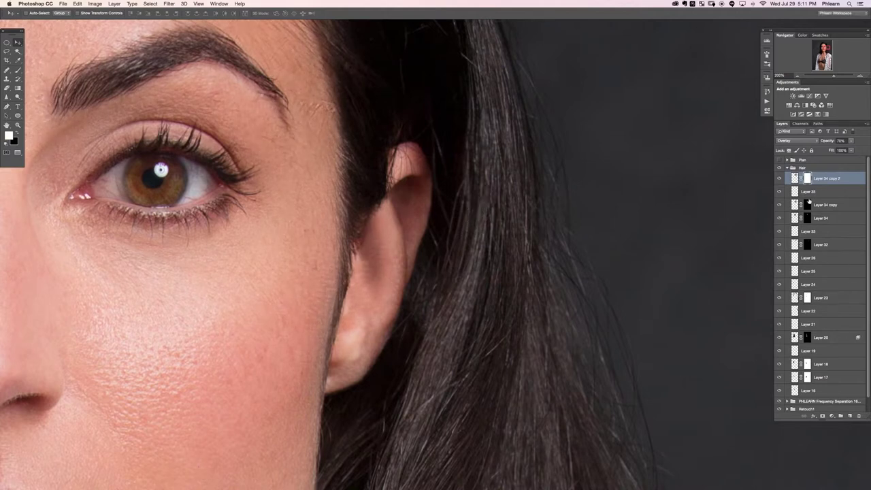
key(super+i)
key(b)
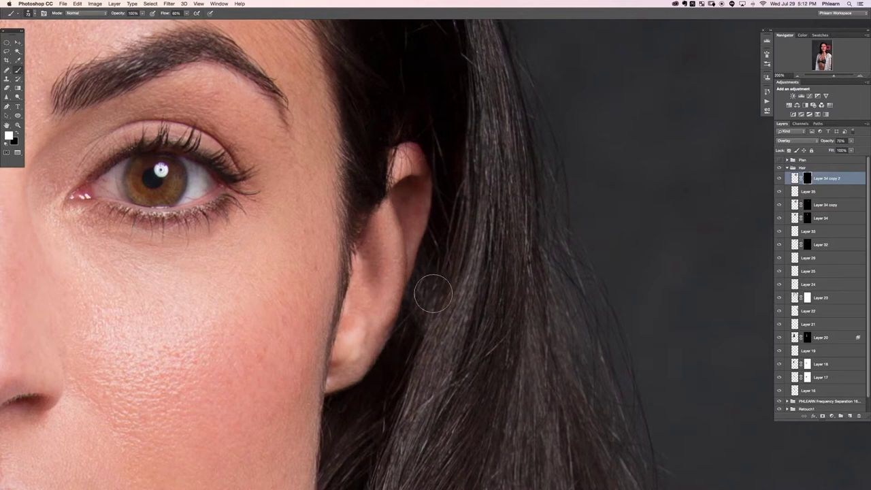
- Compare the ear with and without Layer 35 and the duplicated strand layer
click(779, 191)
click(779, 191)
click(779, 191)
click(779, 191)
click(779, 178)
click(778, 178)
- Add an empty layer on top and paint thin black hairs along the sideburn edge over the ear
drag(829, 144, 820, 142)
key(alt+shift+super+n)
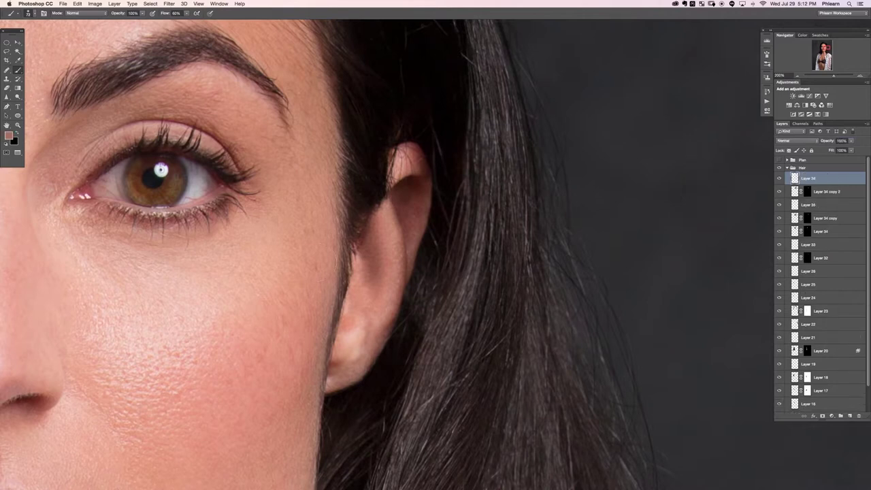
key(d)
key(x)
drag(394, 198, 369, 199)
key(x)
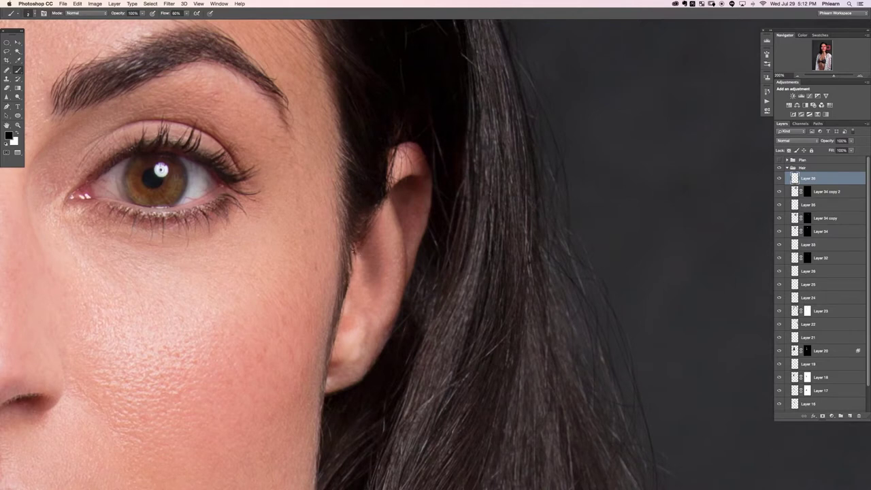
drag(354, 275, 349, 306)
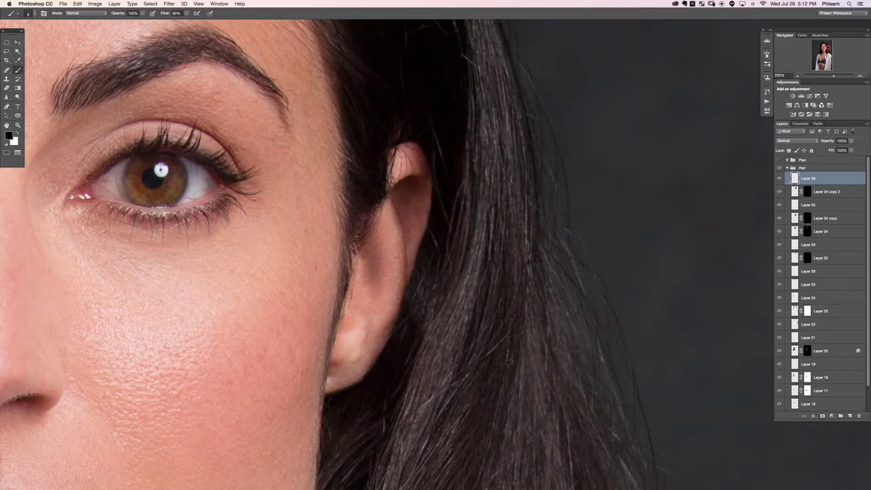
- Erase part of the painted hairs overlapping the ear and return to the Brush tool
key(e)
drag(399, 307, 368, 308)
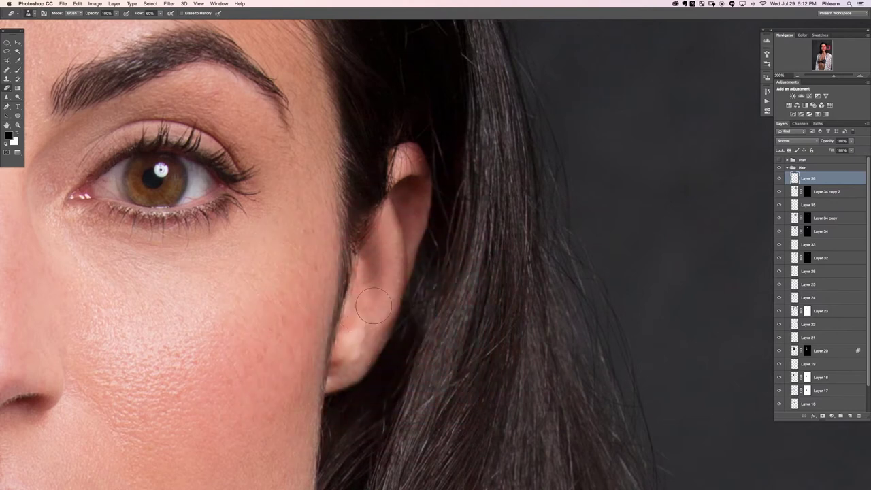
key(b)
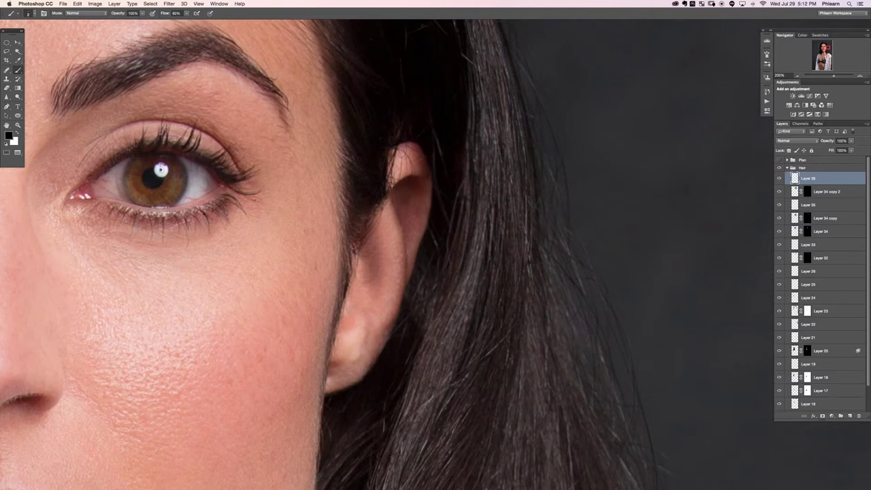
- Compare the whole face with and without the top three ear layers, Layer 35 through Layer 36
key(super+minus)
key(super+minus)
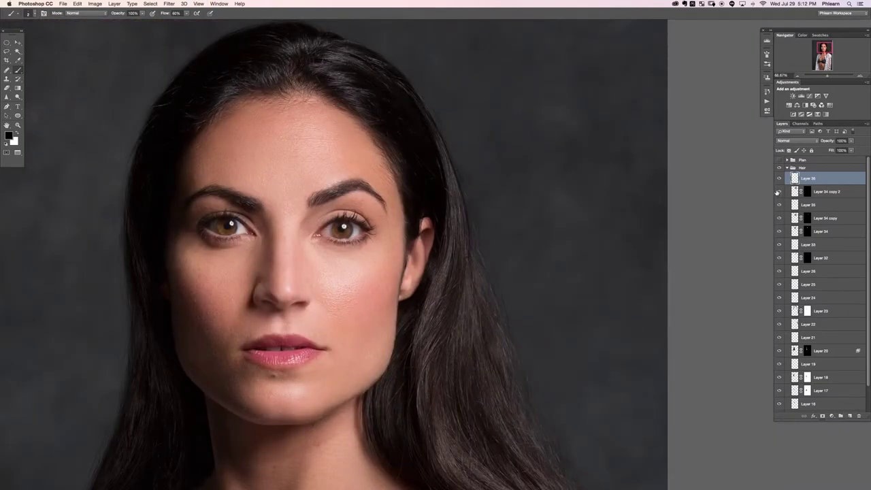
mouse_move(779, 178)
mouse_down()
mouse_move(777, 205)
mouse_move(779, 178)
mouse_up()
click(780, 204)
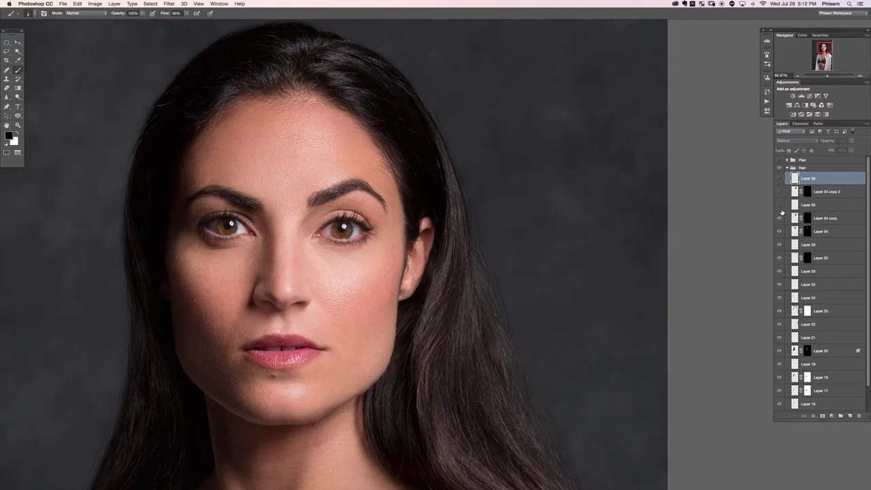
click(780, 205)
click(780, 205)
drag(779, 204, 779, 179)
drag(448, 389, 460, 352)
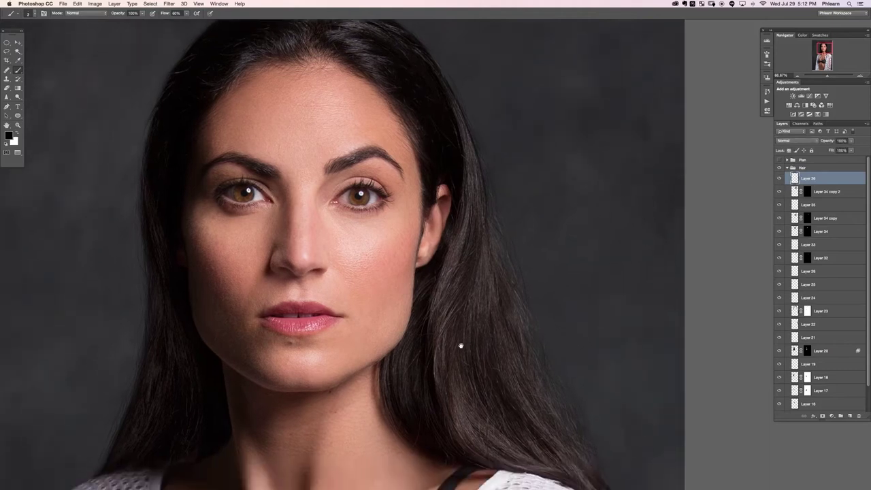
drag(780, 180, 780, 205)
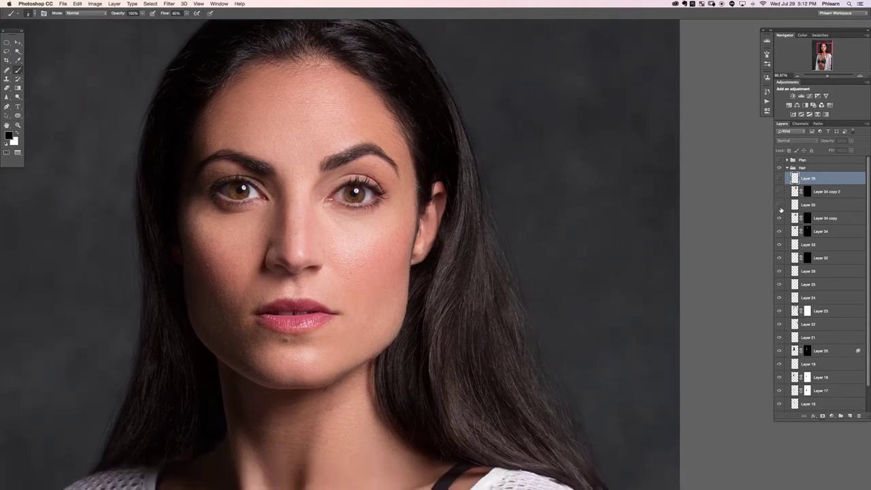
- Delete the top three layers of the Hair group, from Layer 35 up to Layer 36
click(820, 208)
shift+click(822, 179)
key(Delete)
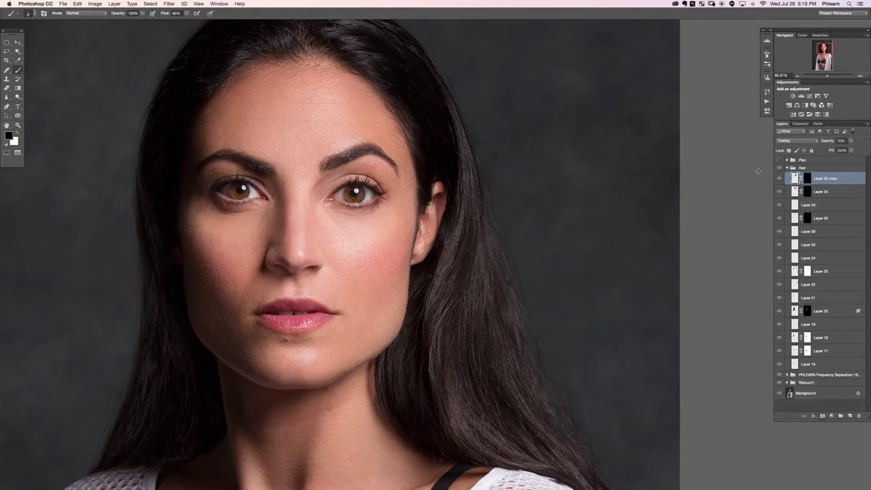
- Examine the original ear, face and hair up close and across the full portrait
key(super+plus)
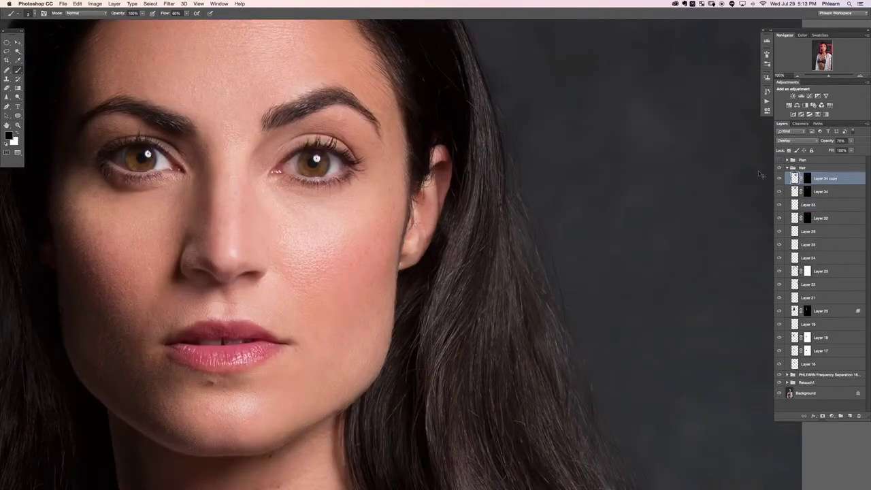
drag(160, 297, 211, 320)
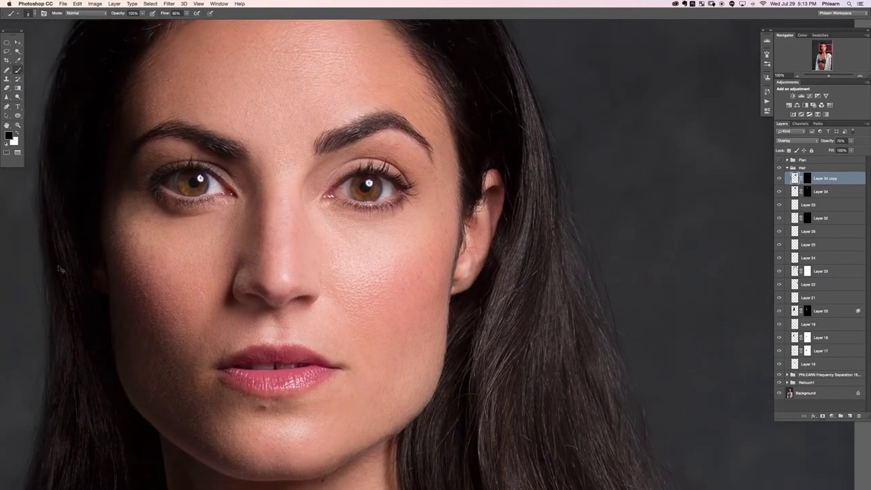
key(super+minus)
key(super+minus)
drag(406, 304, 397, 298)
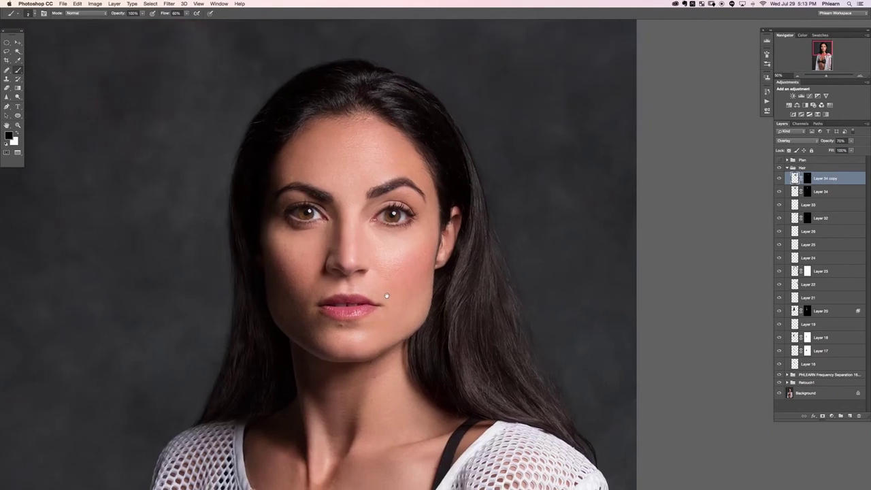
scroll(486, 317, down, 1)
key(super+minus)
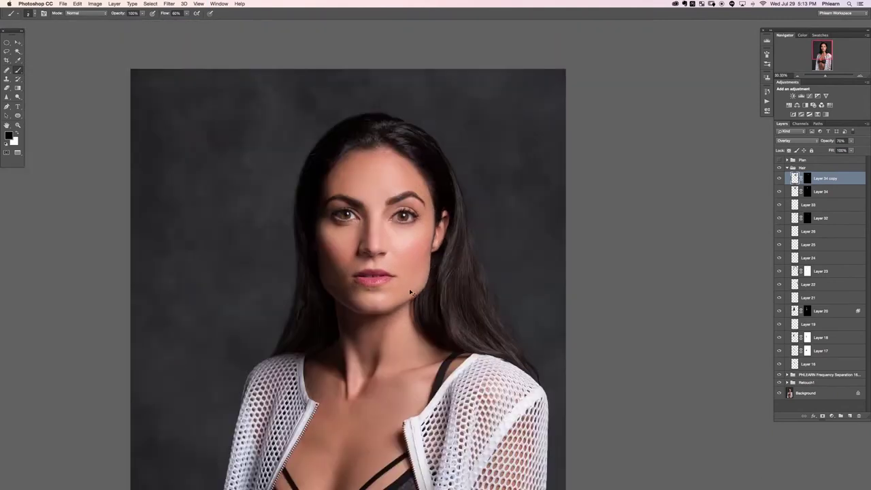
scroll(437, 289, down, 1)
scroll(436, 289, right, 1)
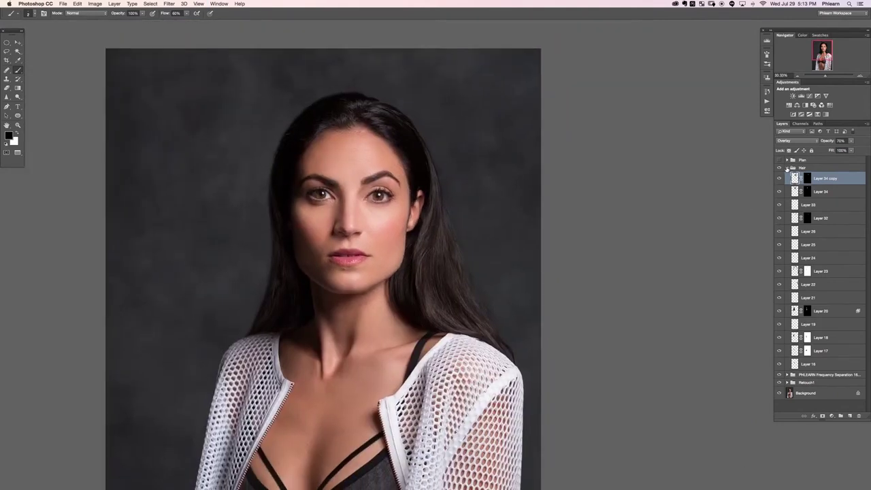
- Collapse the Hair group and compare the portrait repeatedly with and without it
click(788, 168)
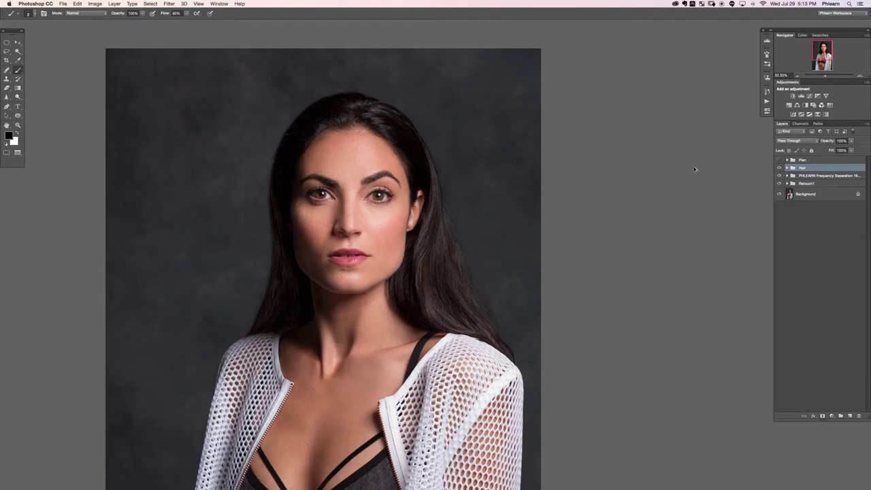
key(super+comma)
key(super+comma)
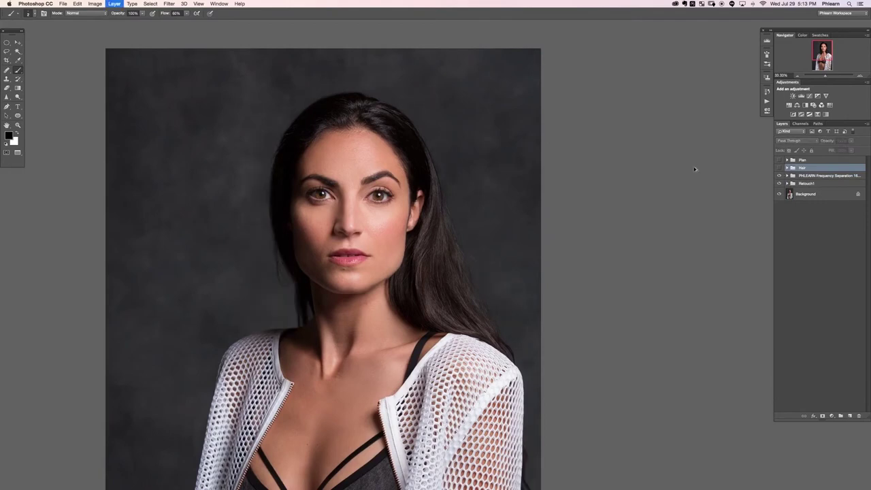
key(super+comma)
key(super+comma)
key(super+comma)
key(super+comma)
key(super+comma)
key(super+comma)
key(super+comma)
key(super+comma)
key(super+equal)
key(super+equal)
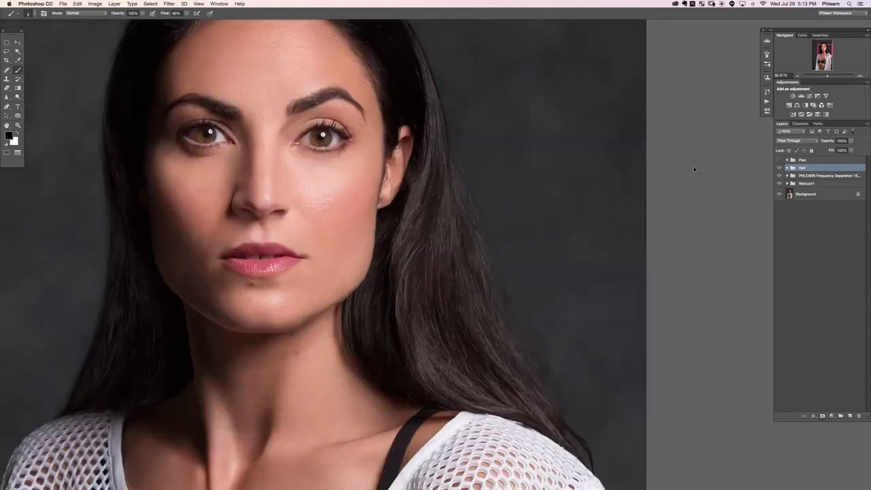
scroll(428, 261, up, 3)
scroll(428, 261, left, 3)
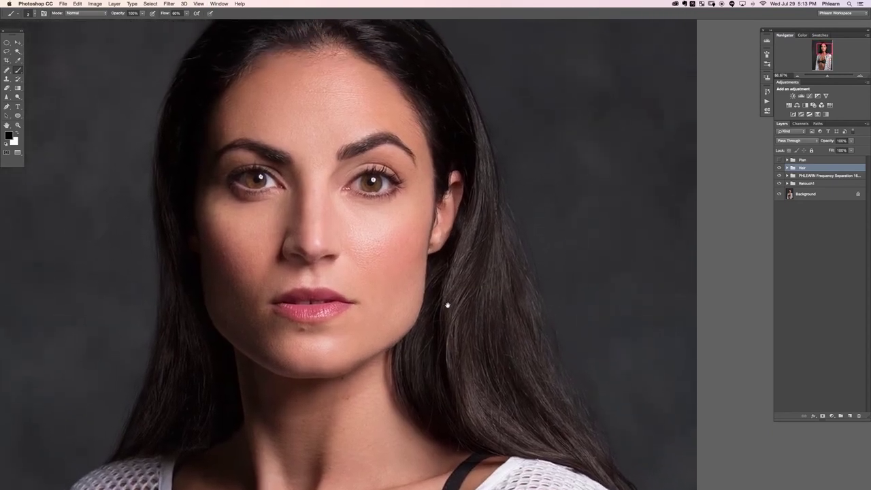